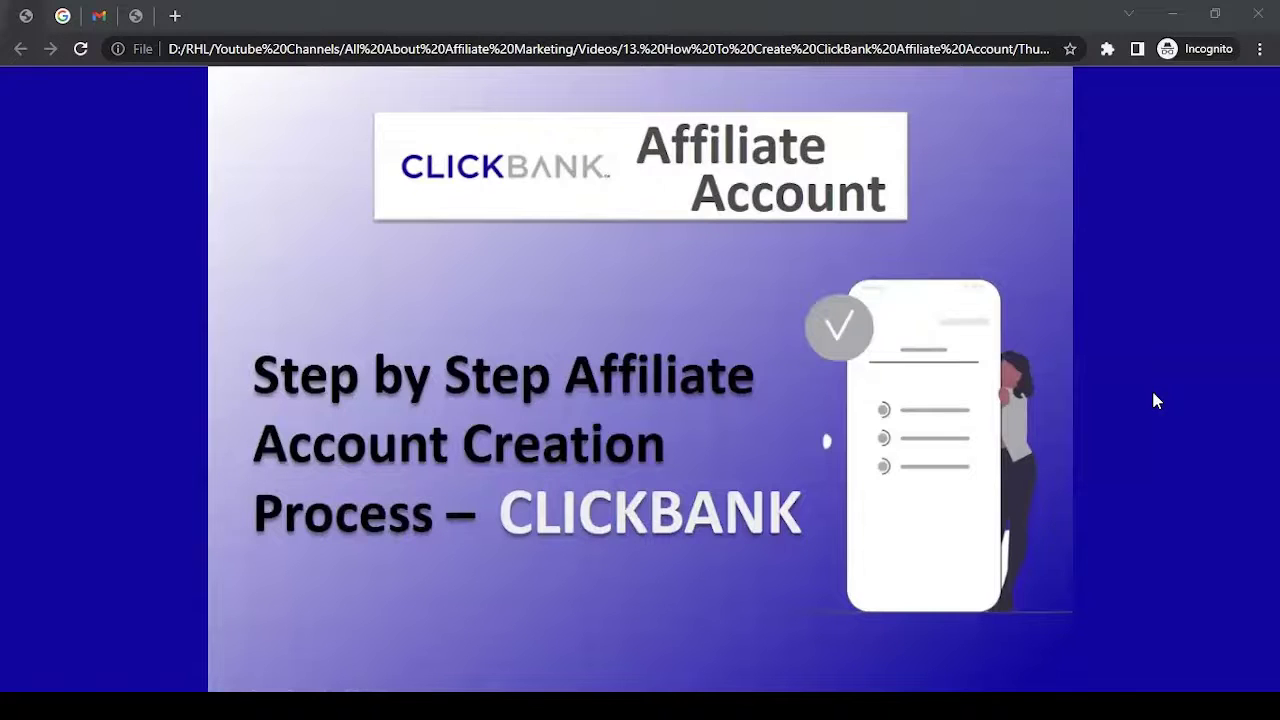
Switch to the Google tab to show the google.com home page
click(64, 15)
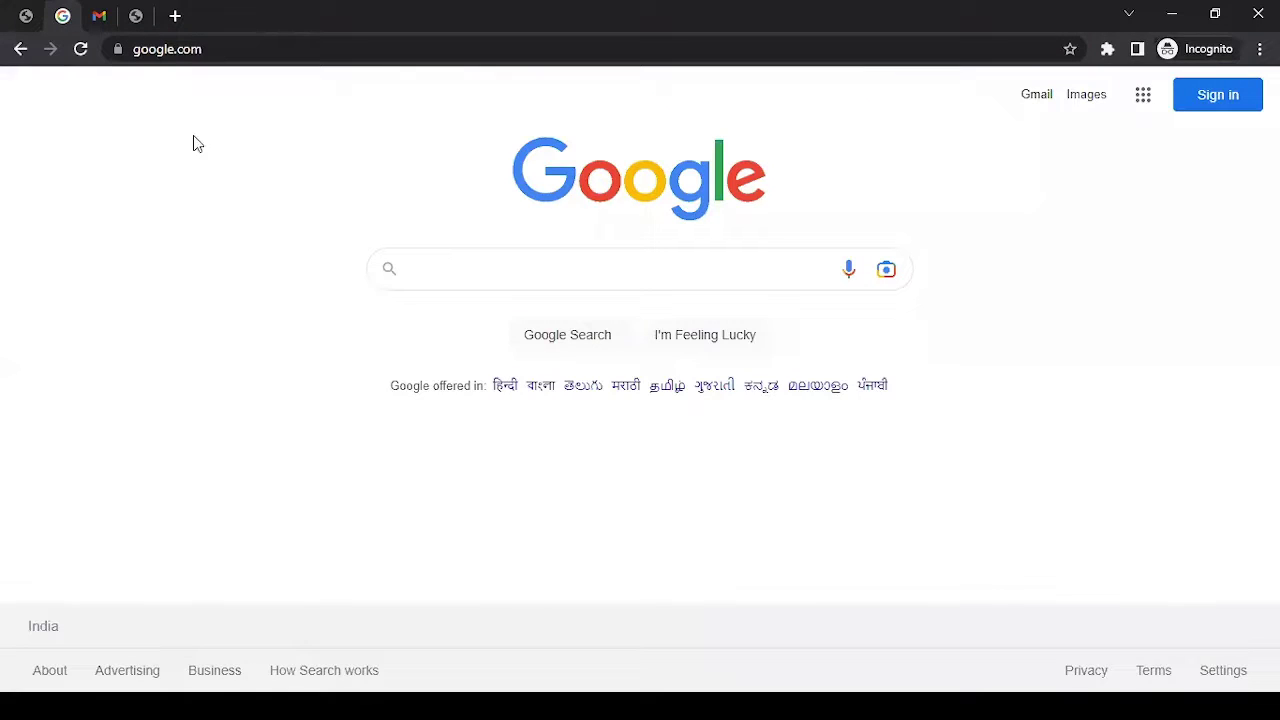
Search Google for 'clickbank' and open the 'ClickBank: Home' result
click(506, 268)
text(c)
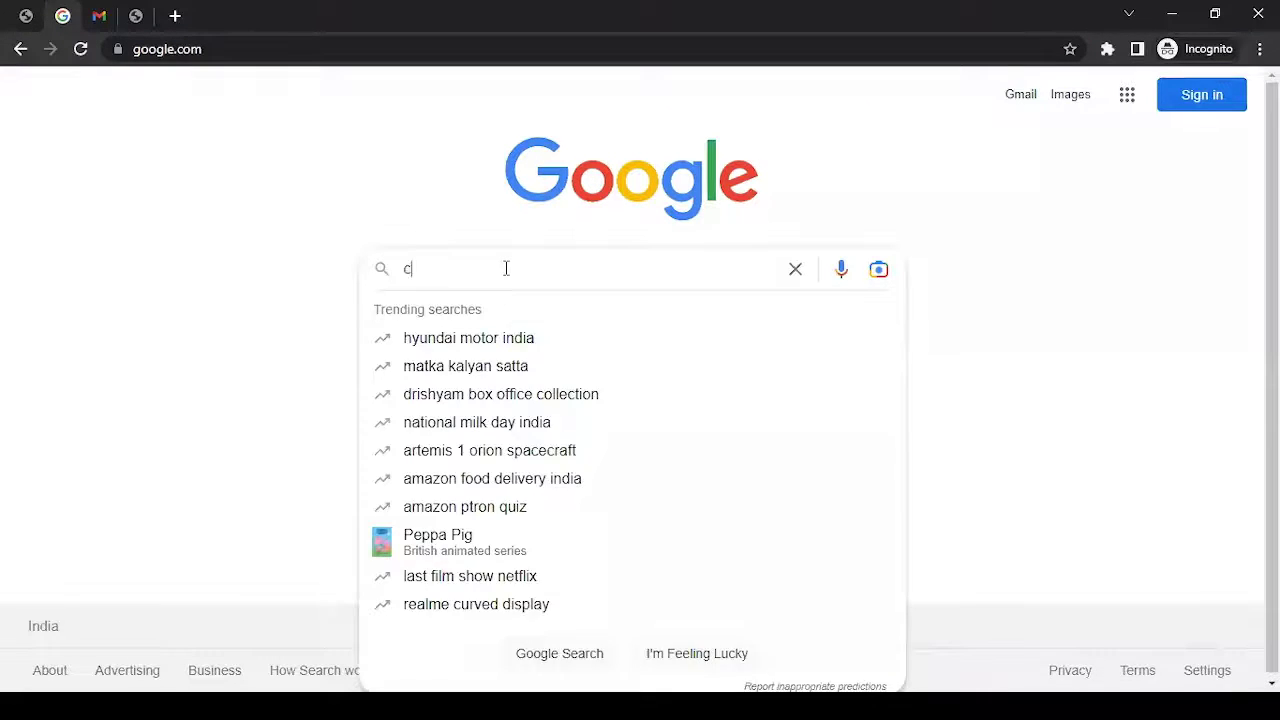
text(lickbank)
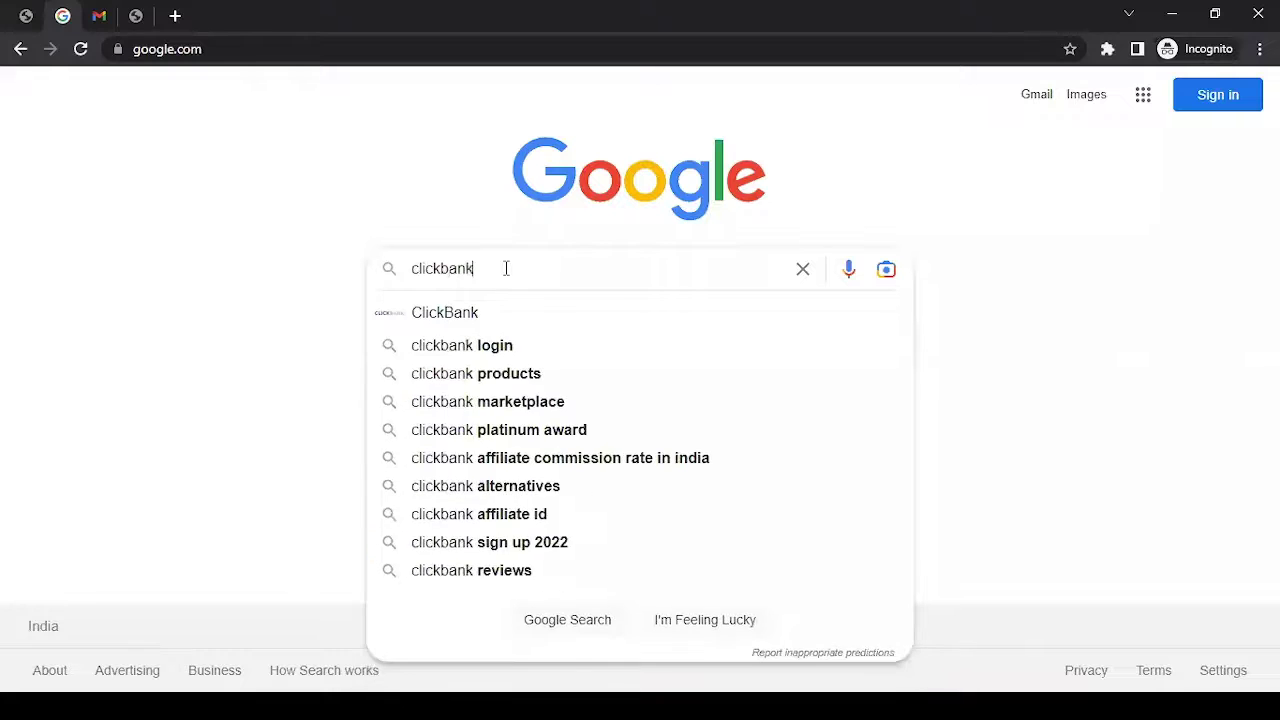
key(Return)
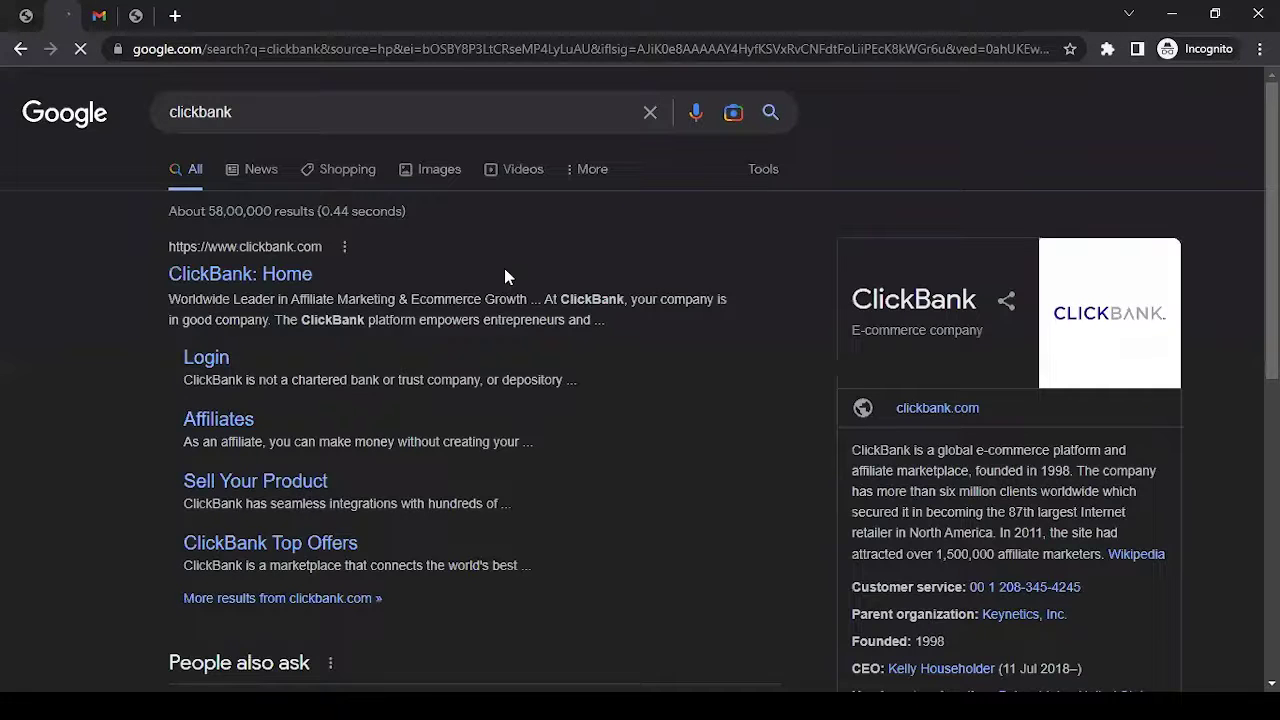
click(258, 277)
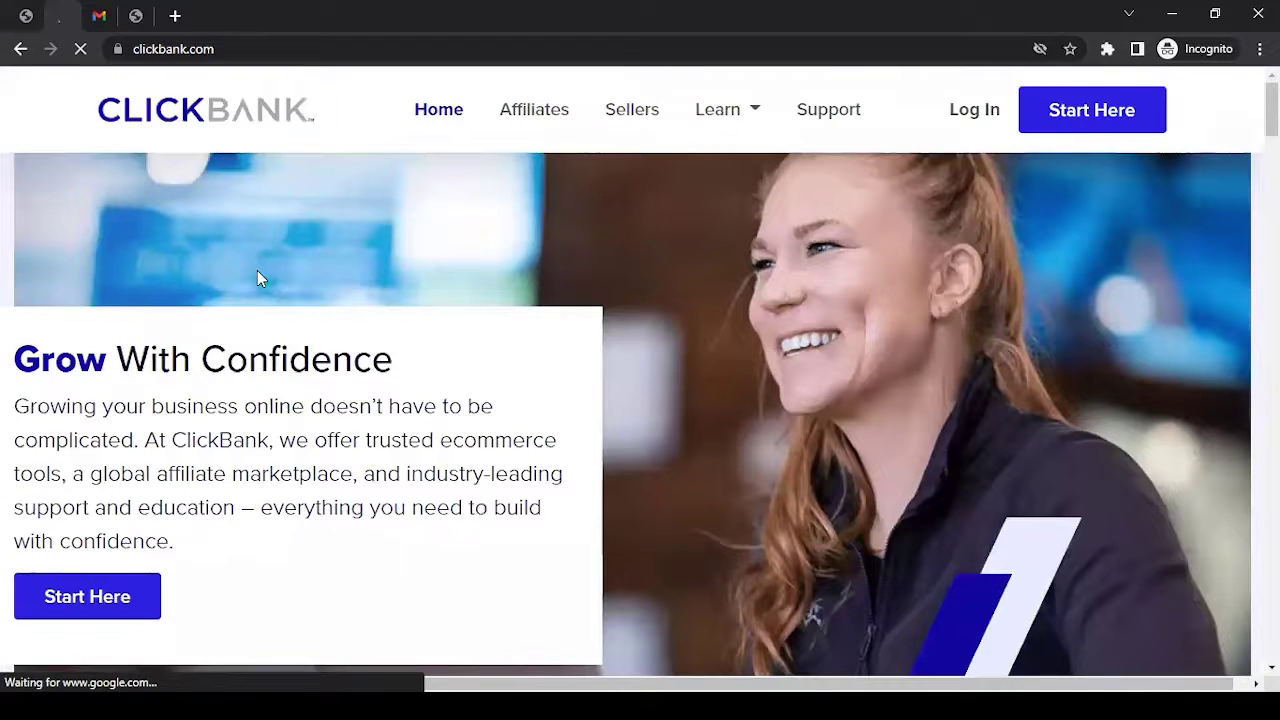
Browse the clickbank.com home page, then choose Start Here to launch the quick-start guide
scroll(840, 385, down, 8)
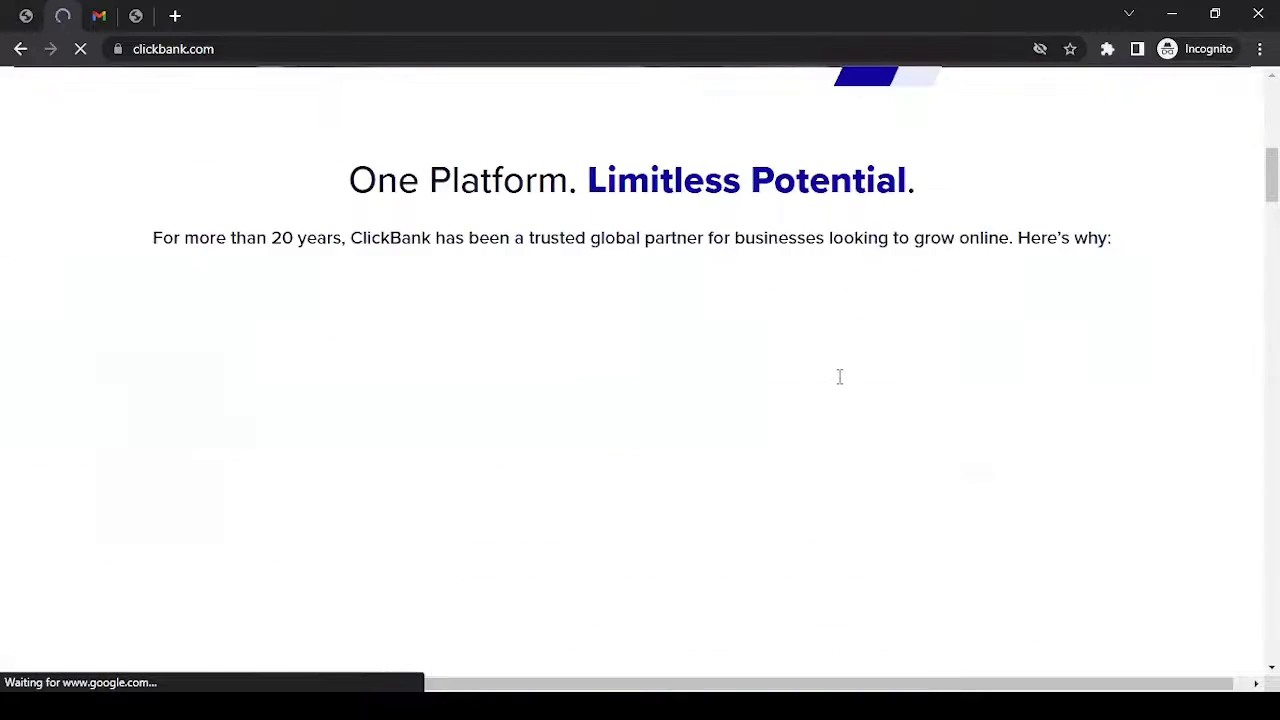
scroll(840, 385, down, 3)
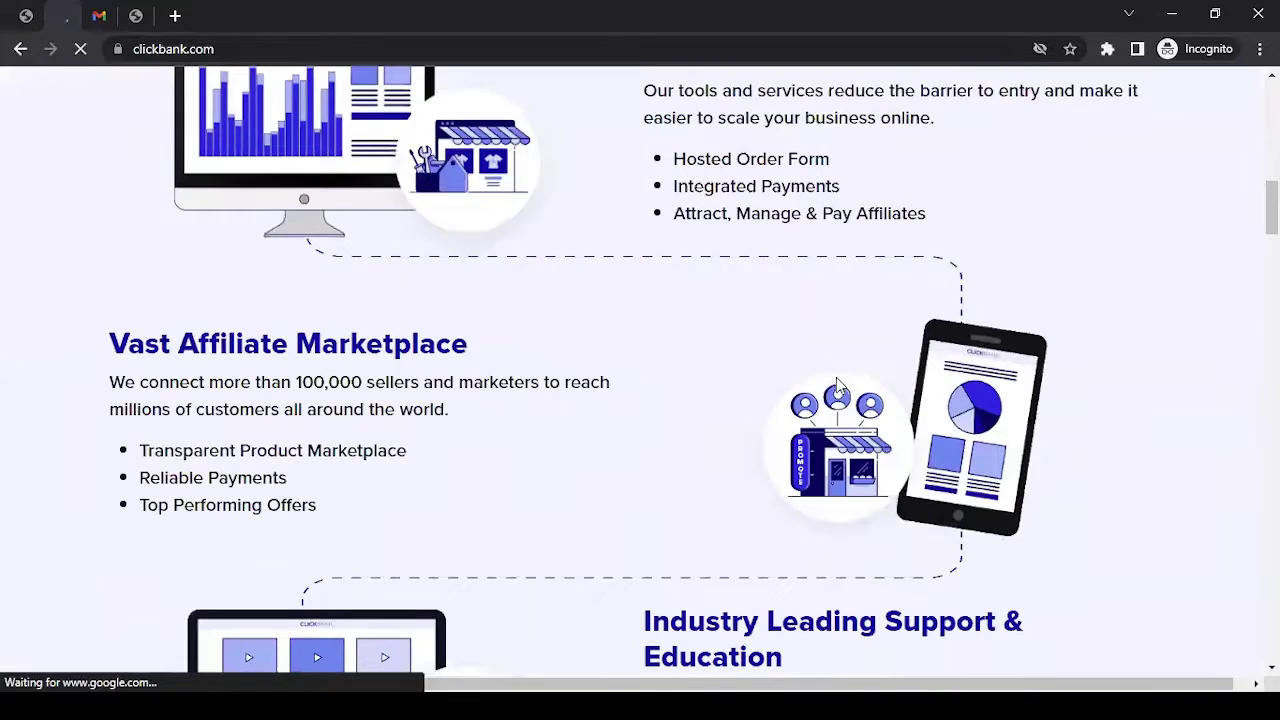
scroll(838, 383, up, 10)
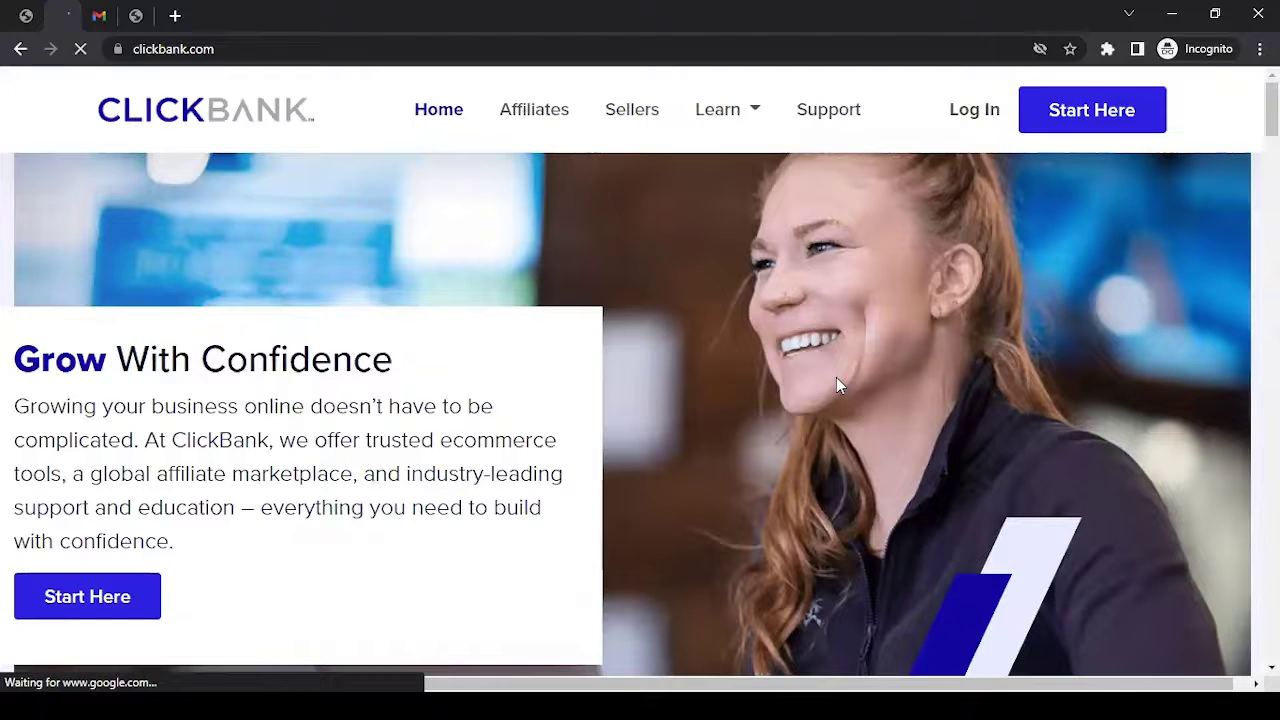
click(1092, 110)
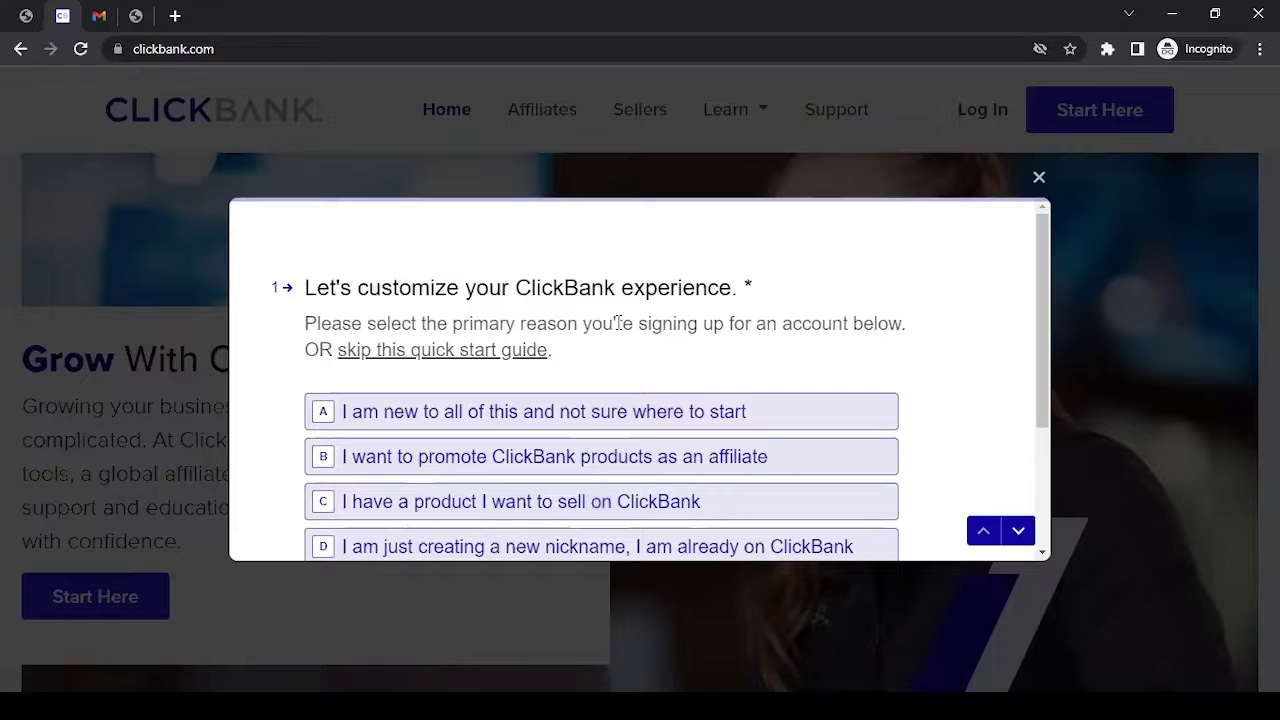
Answer option B, promoting products as an affiliate, and continue past the Sounds Good message
scroll(598, 325, down, 1)
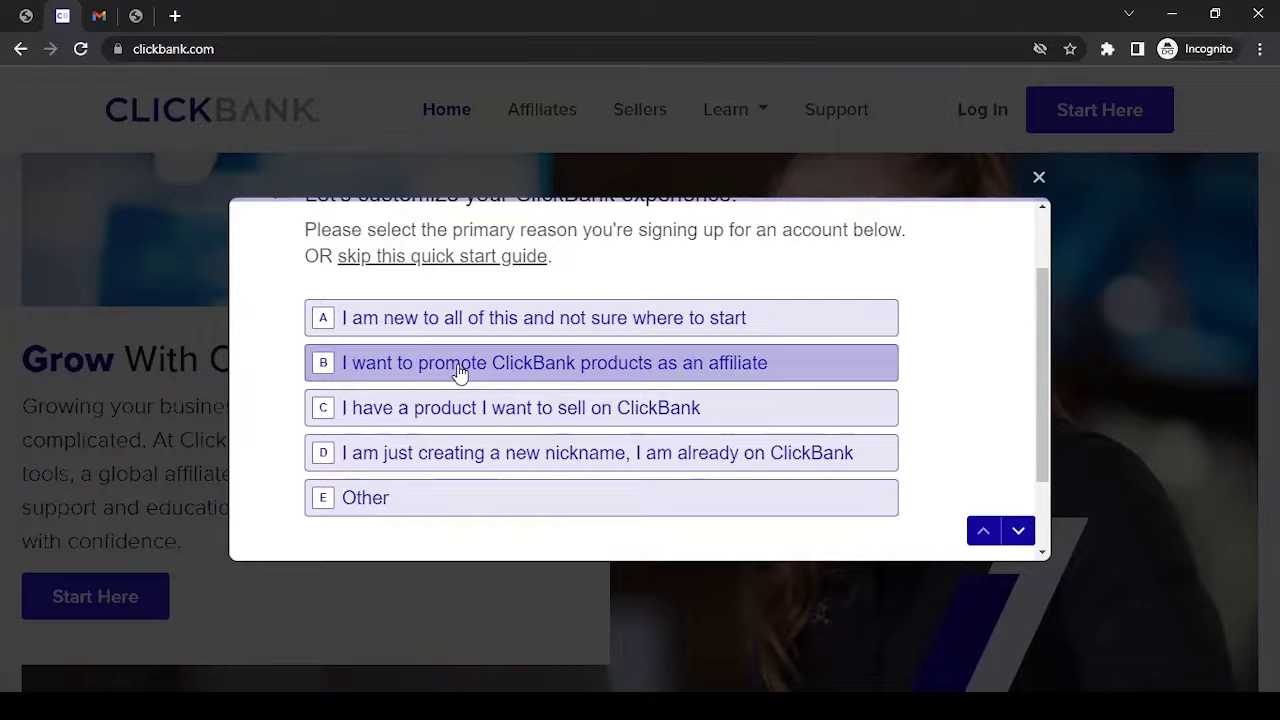
click(459, 372)
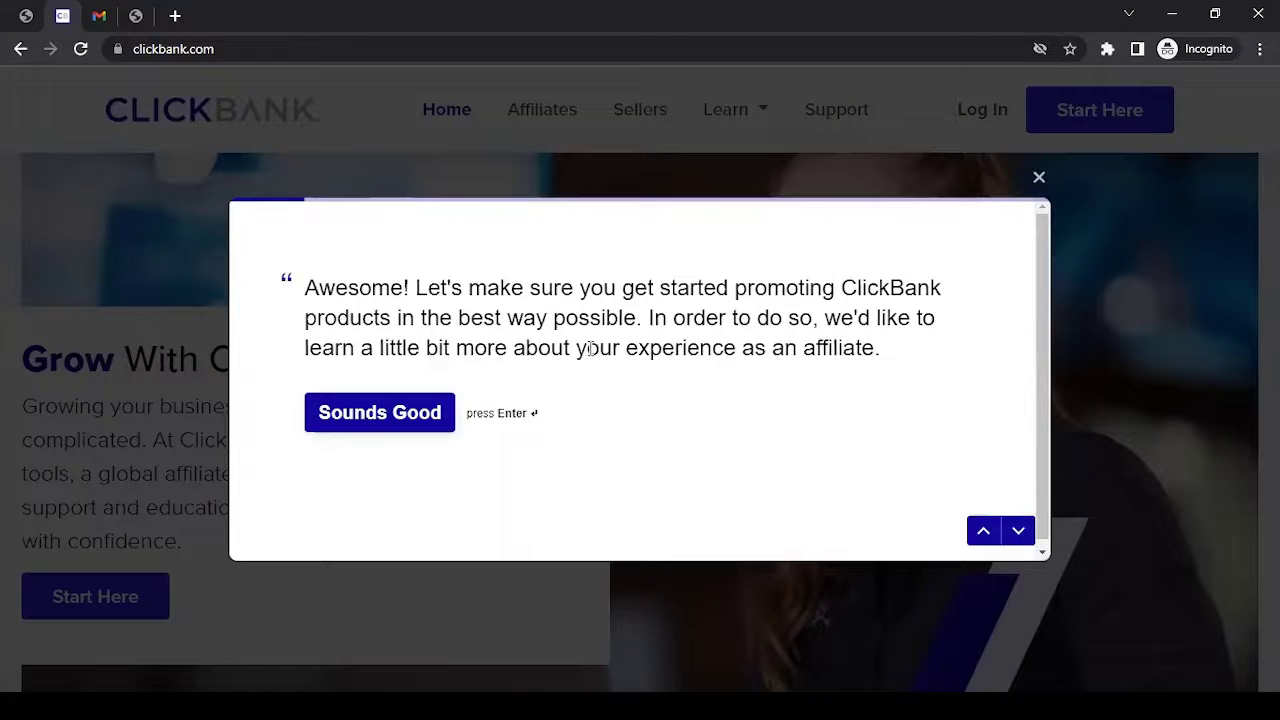
click(352, 425)
drag(350, 288, 857, 289)
click(771, 288)
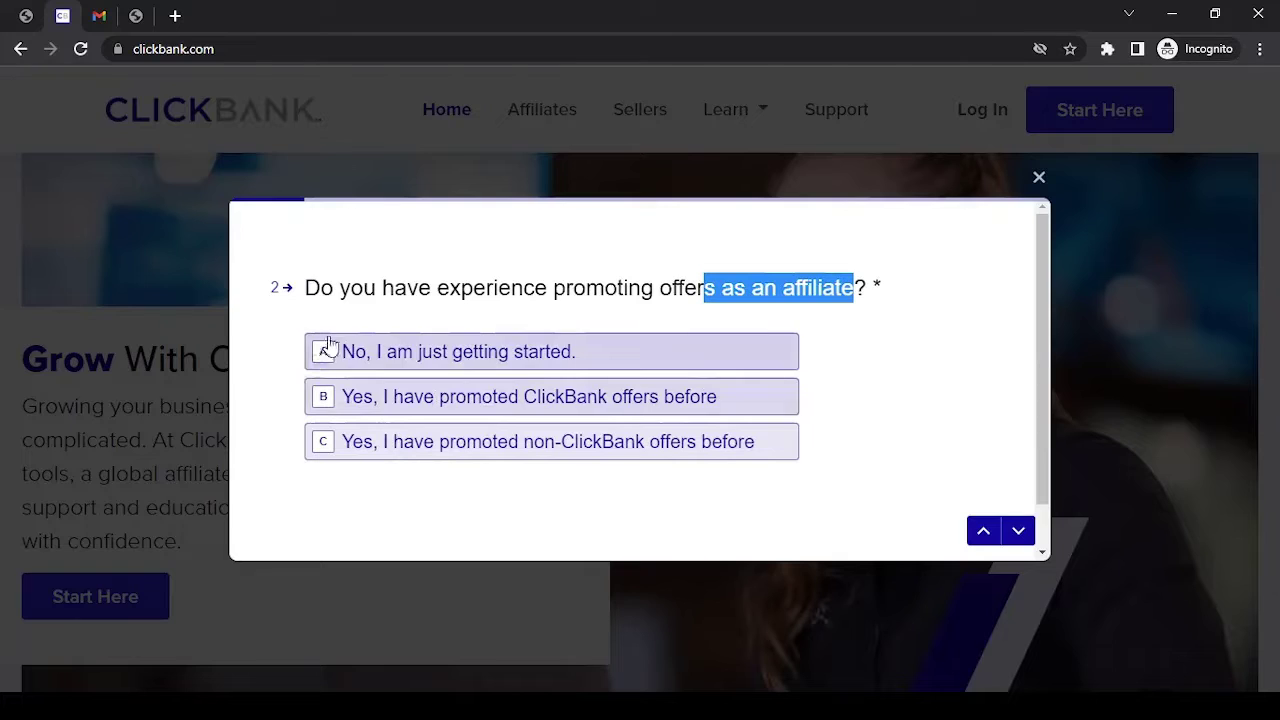
Answer that you've promoted non-ClickBank offers and earn under $50,000 in commissions
click(424, 454)
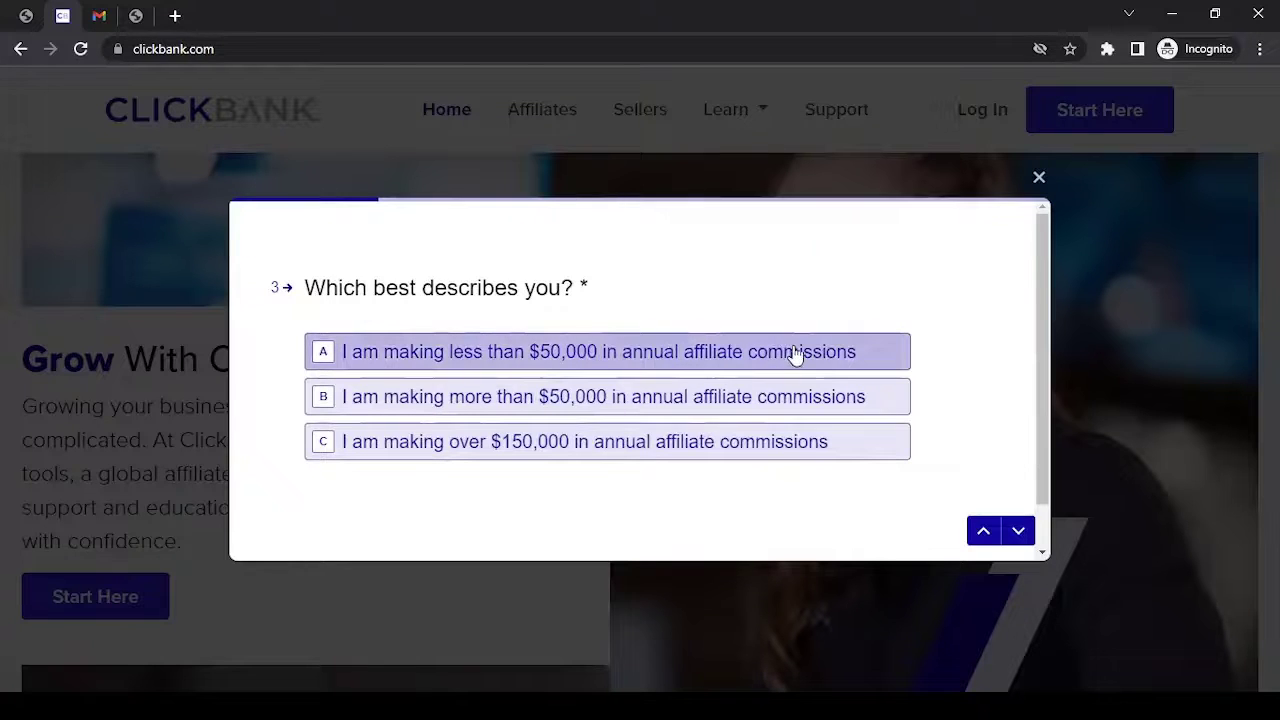
click(570, 400)
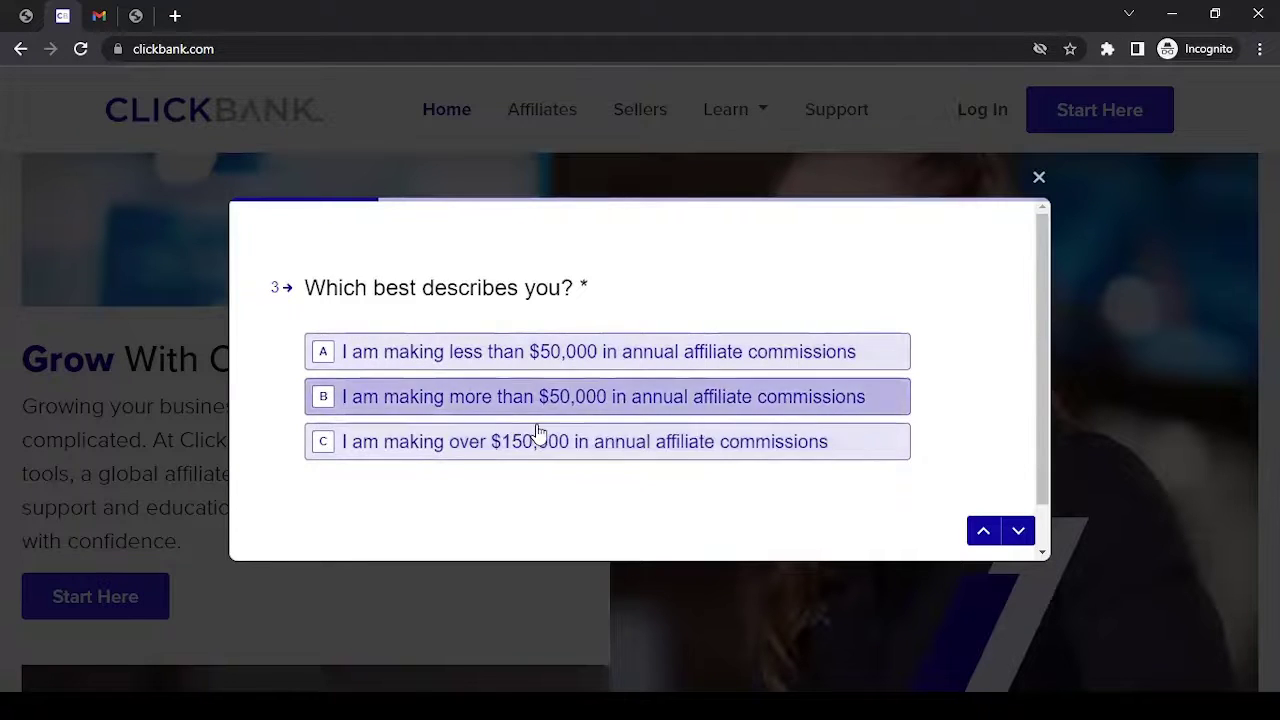
click(451, 357)
Pick Personal Development/Self Help as the product type to promote
drag(327, 296, 671, 300)
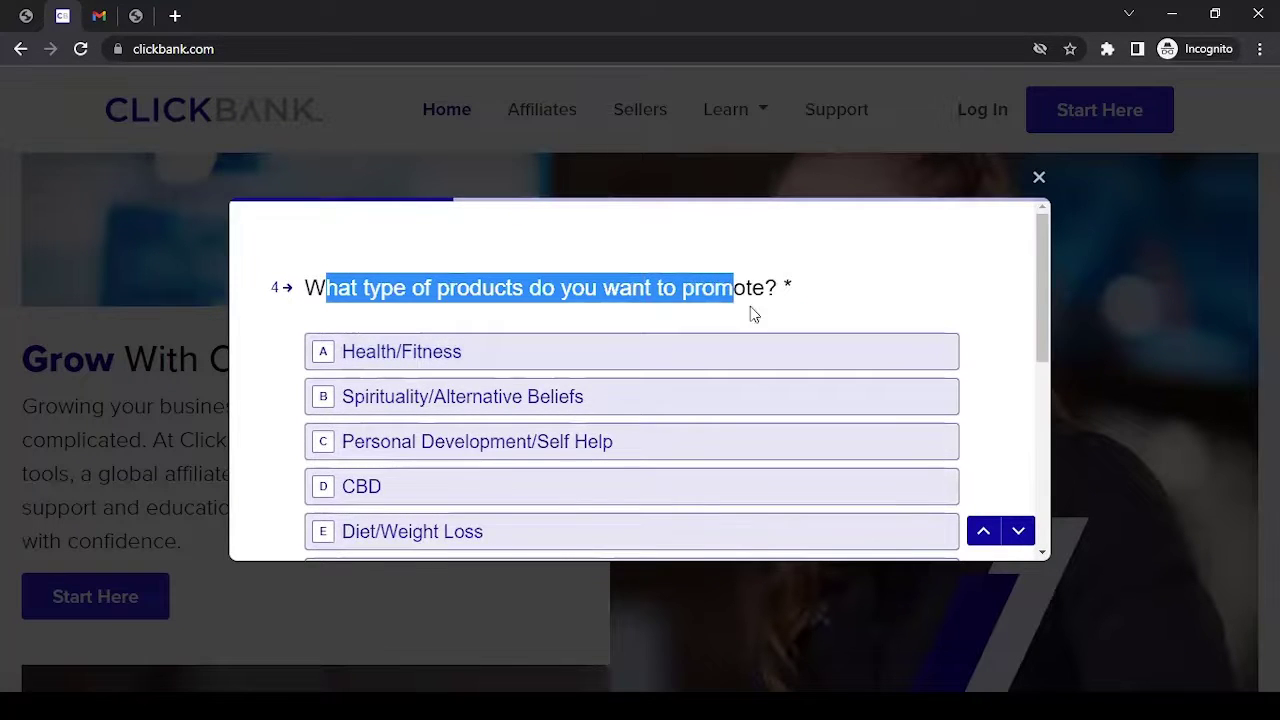
scroll(600, 360, down, 2)
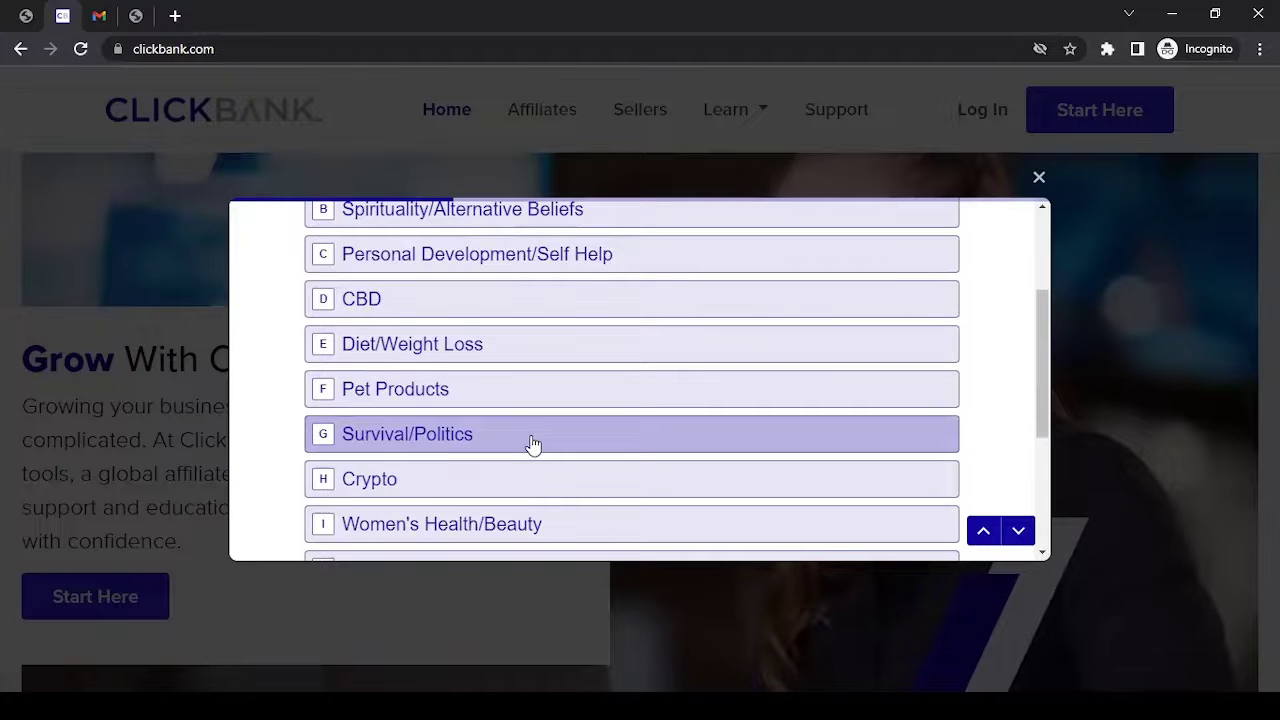
scroll(533, 445, up, 2)
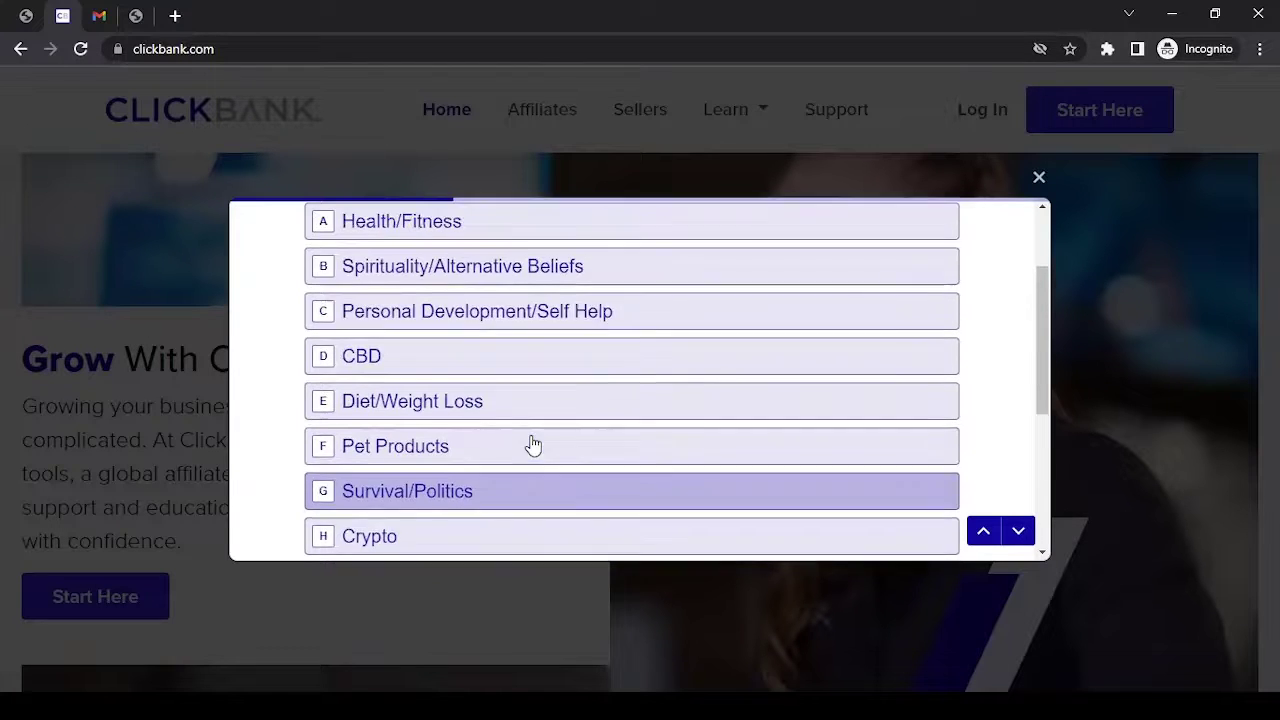
click(489, 357)
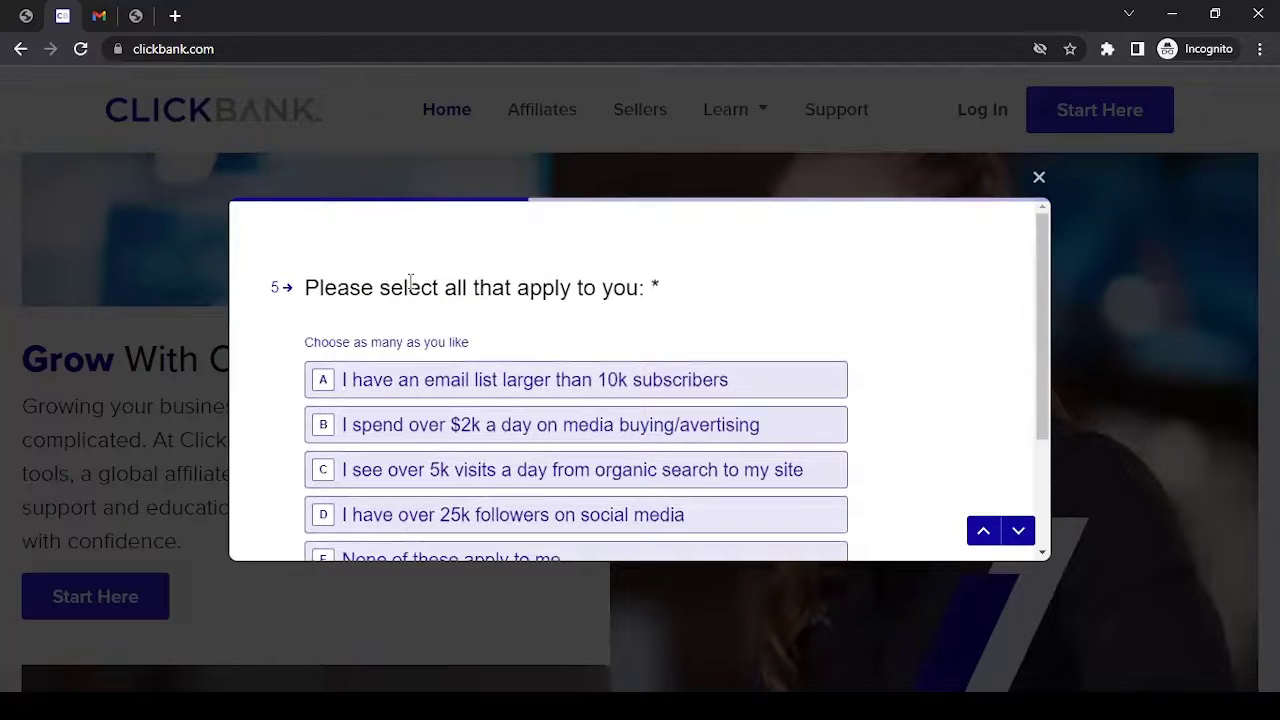
Tick the 10k email list, 5k daily organic search and 25k social followers options, then confirm
drag(437, 288, 594, 288)
scroll(594, 288, down, 2)
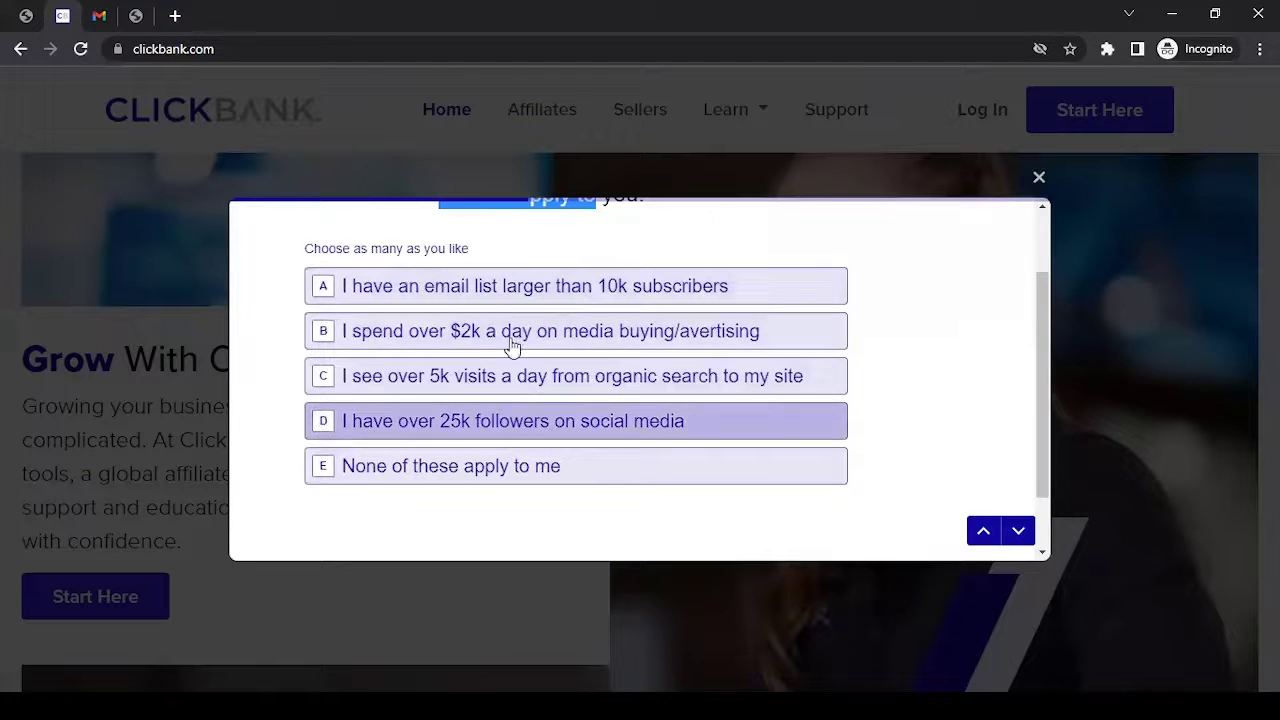
click(432, 290)
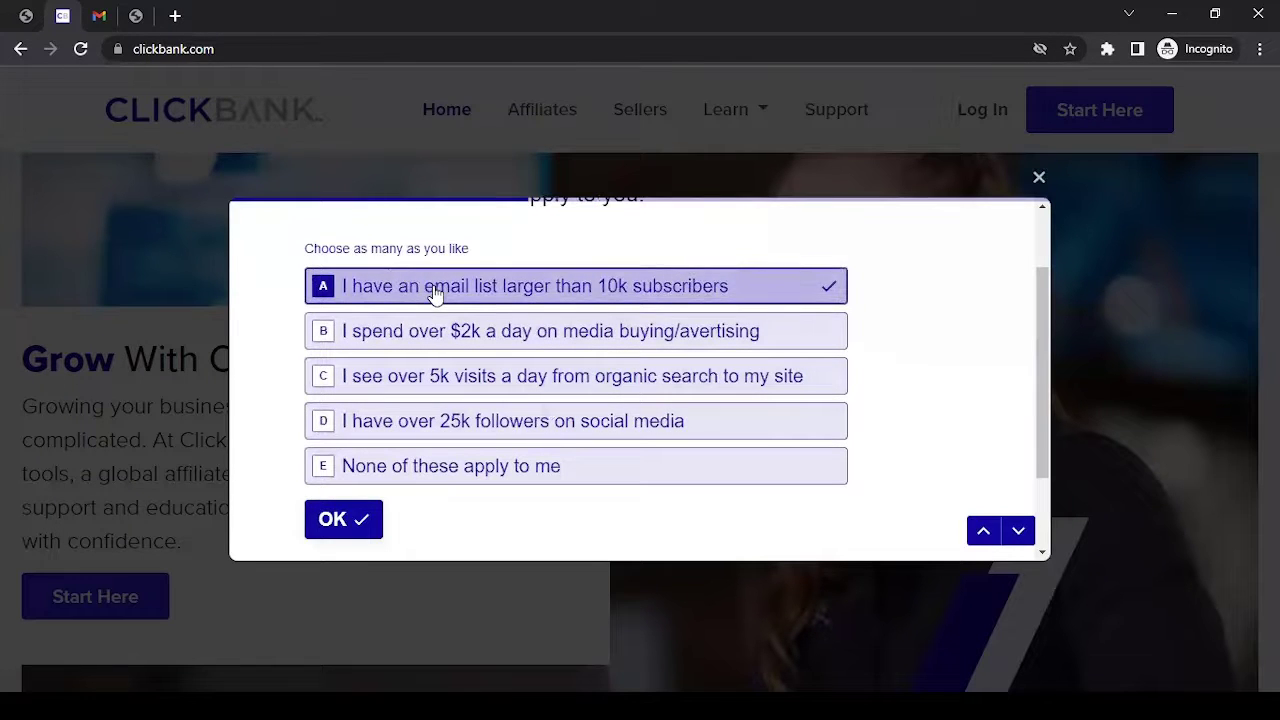
click(453, 439)
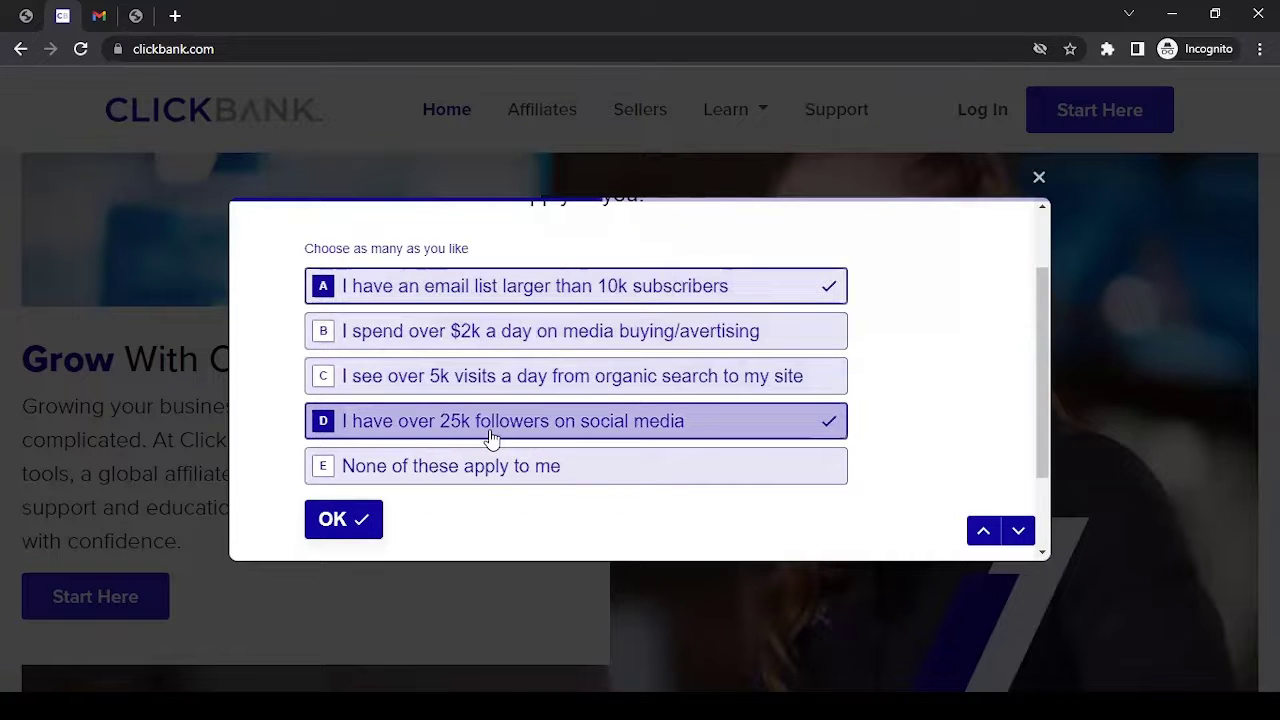
click(445, 378)
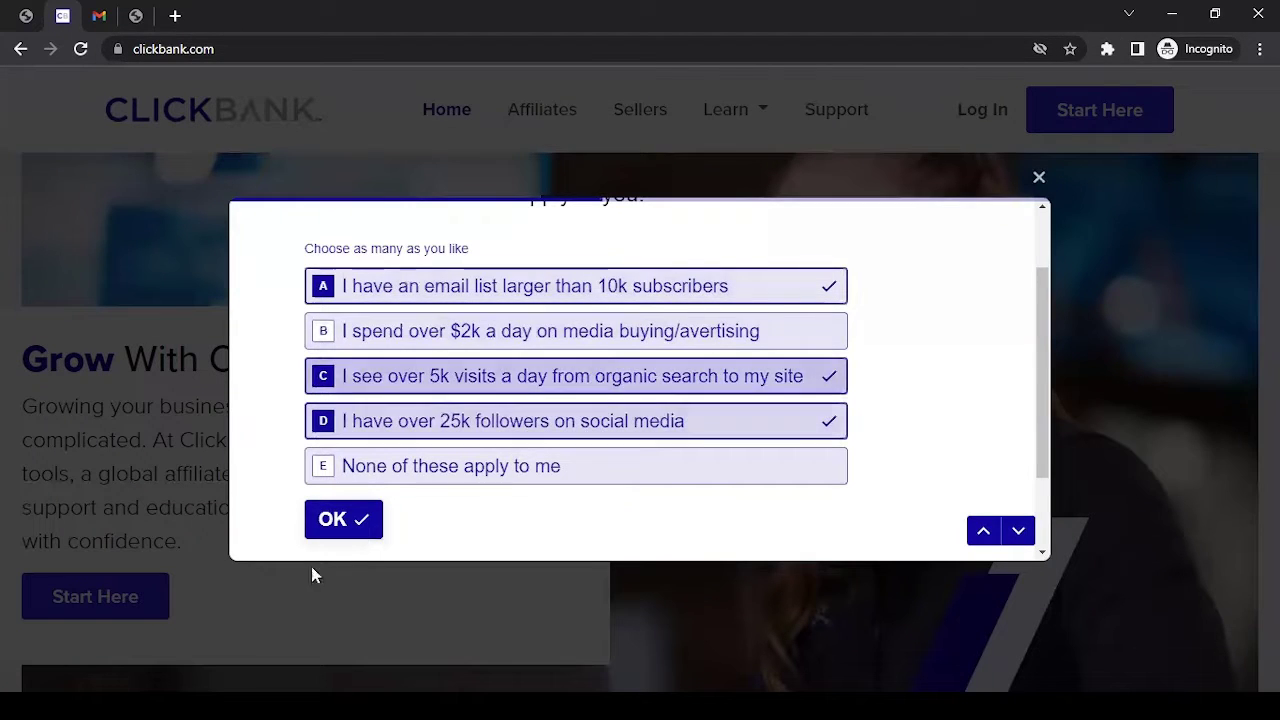
click(350, 537)
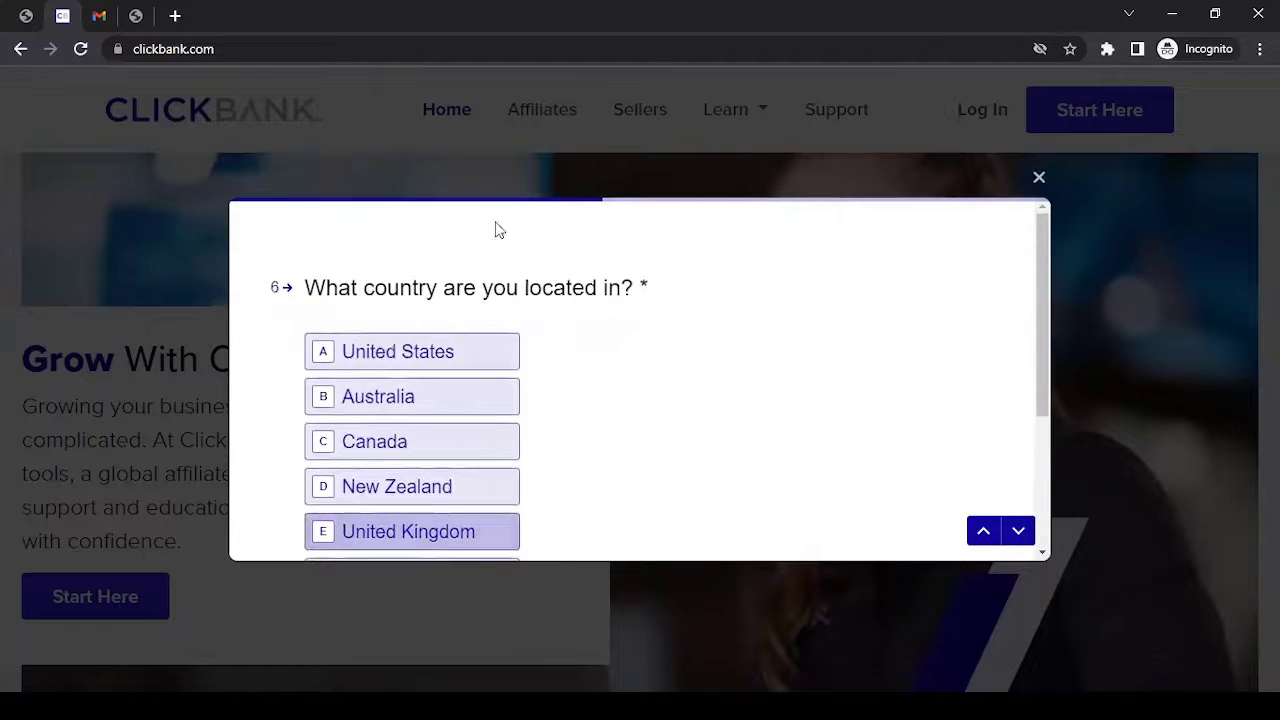
Choose Other as the country and 'Turn my passion into a career' as the motivation
drag(378, 288, 671, 289)
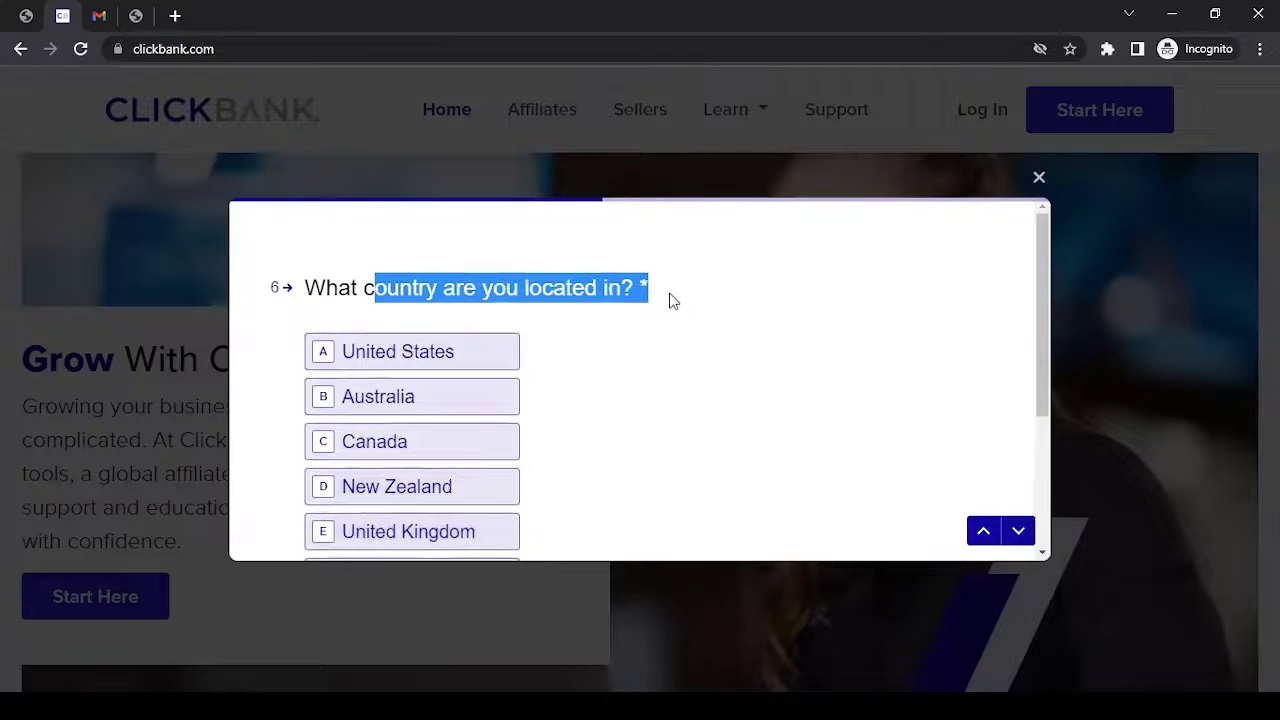
scroll(551, 306, down, 2)
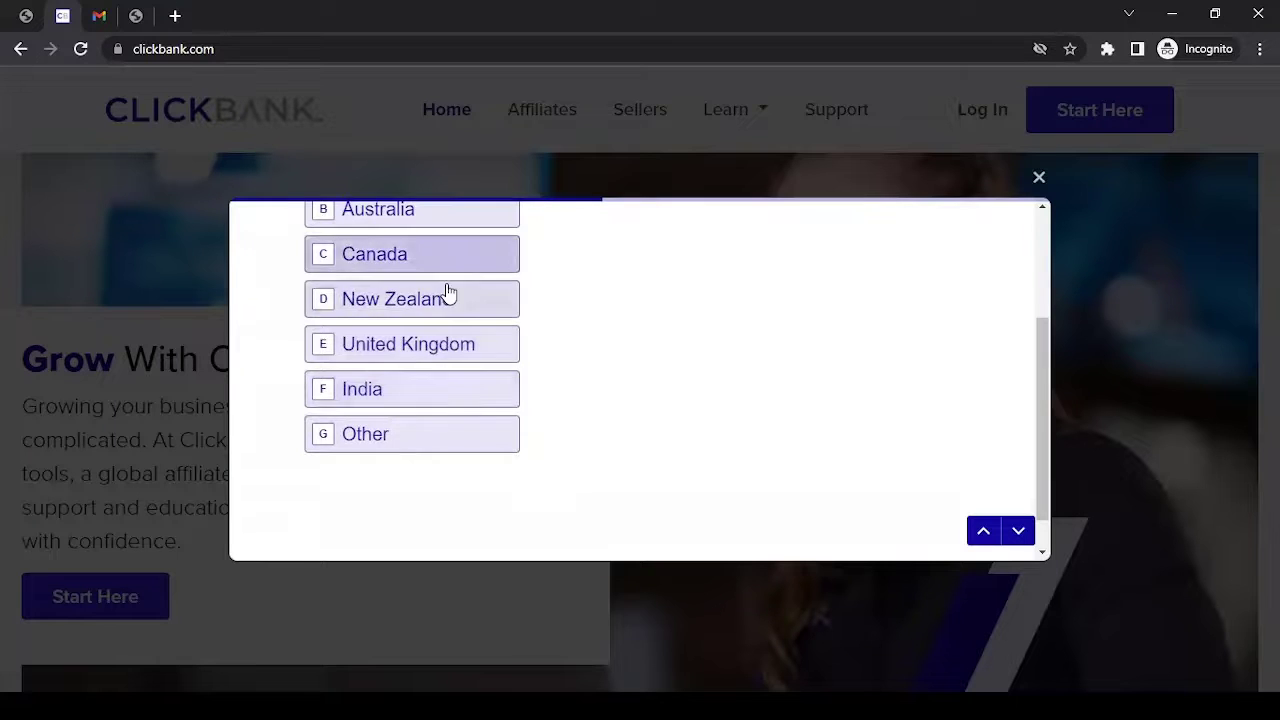
scroll(443, 291, up, 1)
scroll(443, 291, down, 1)
click(405, 437)
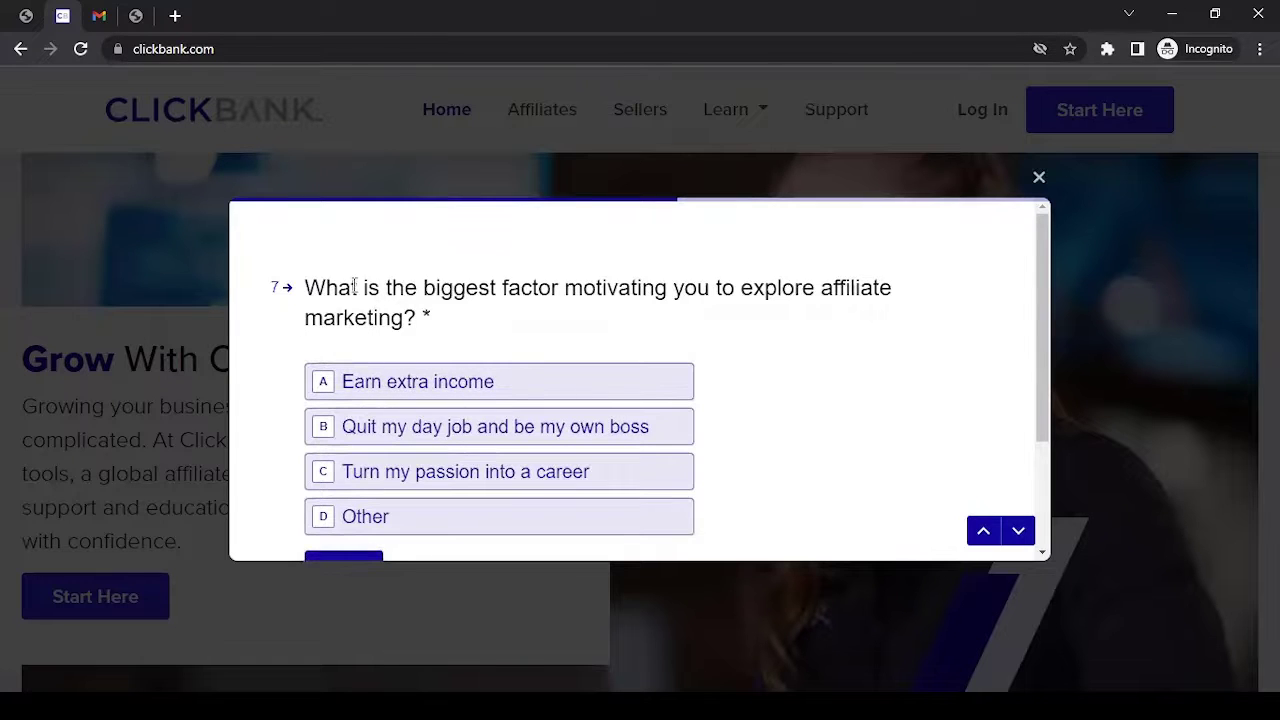
drag(354, 288, 875, 289)
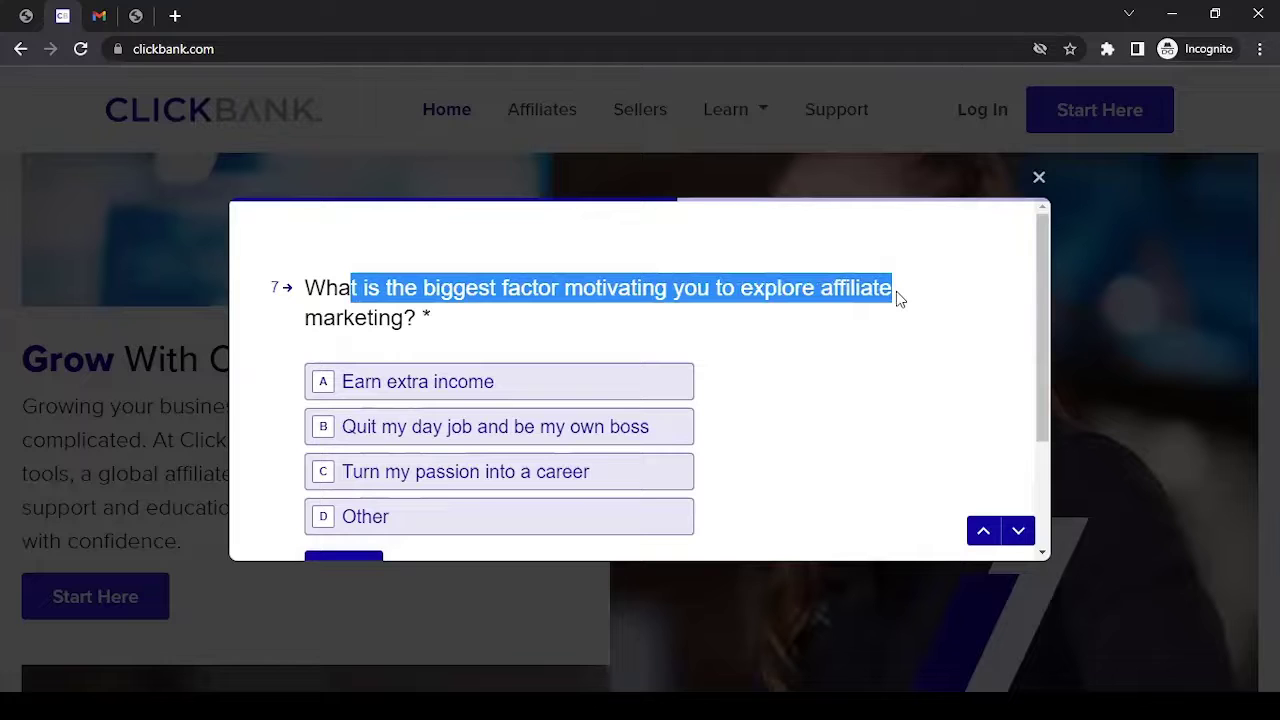
scroll(443, 331, down, 1)
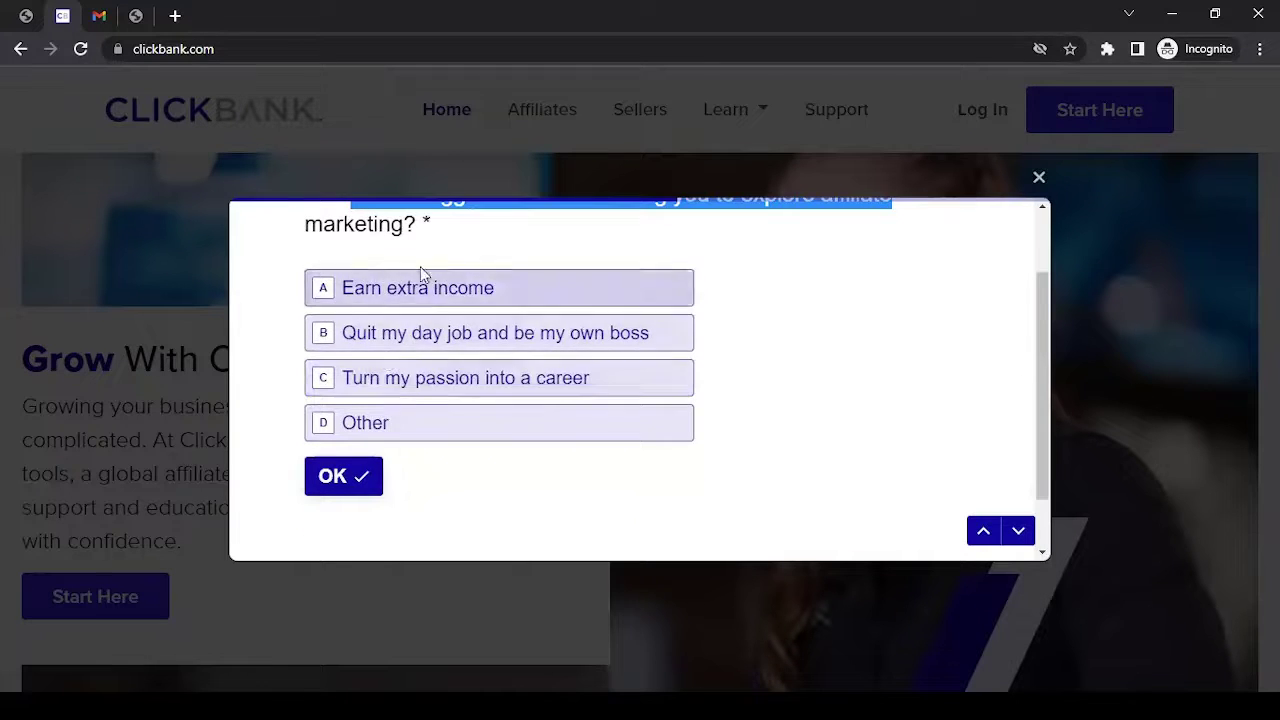
click(413, 386)
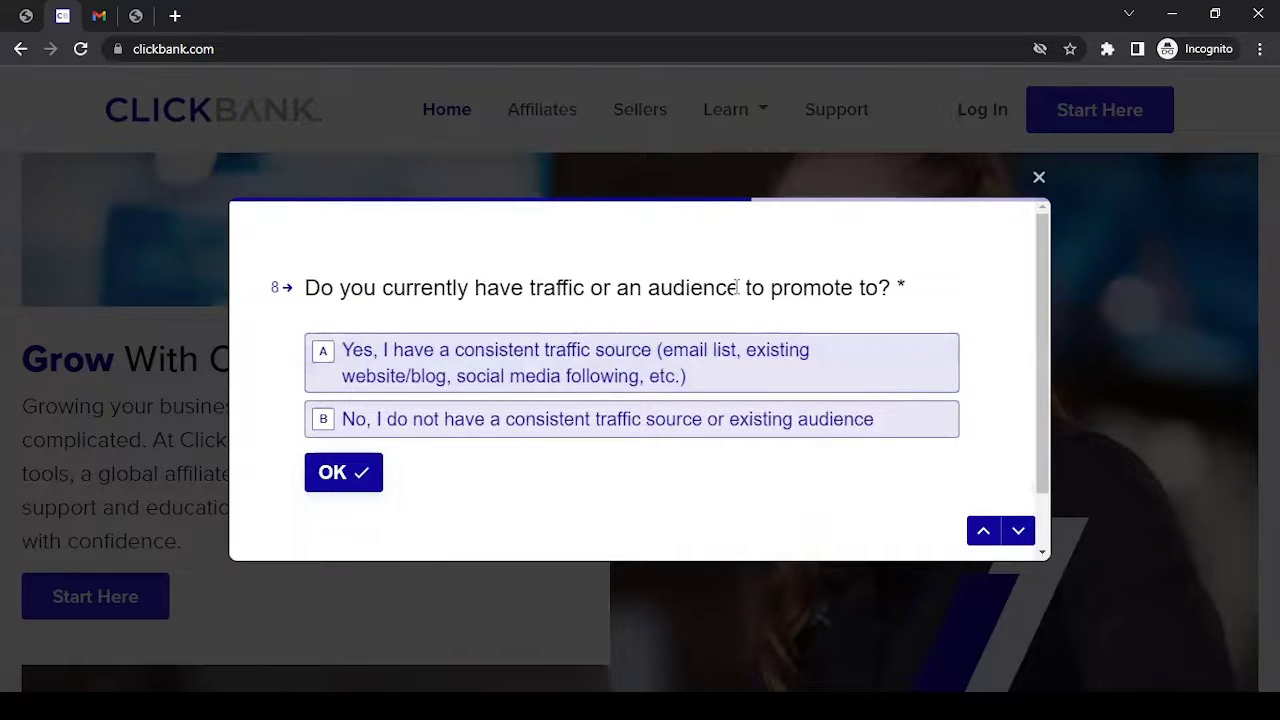
Answer A for having a consistent traffic source and pick YouTube as the traffic plan
key(a)
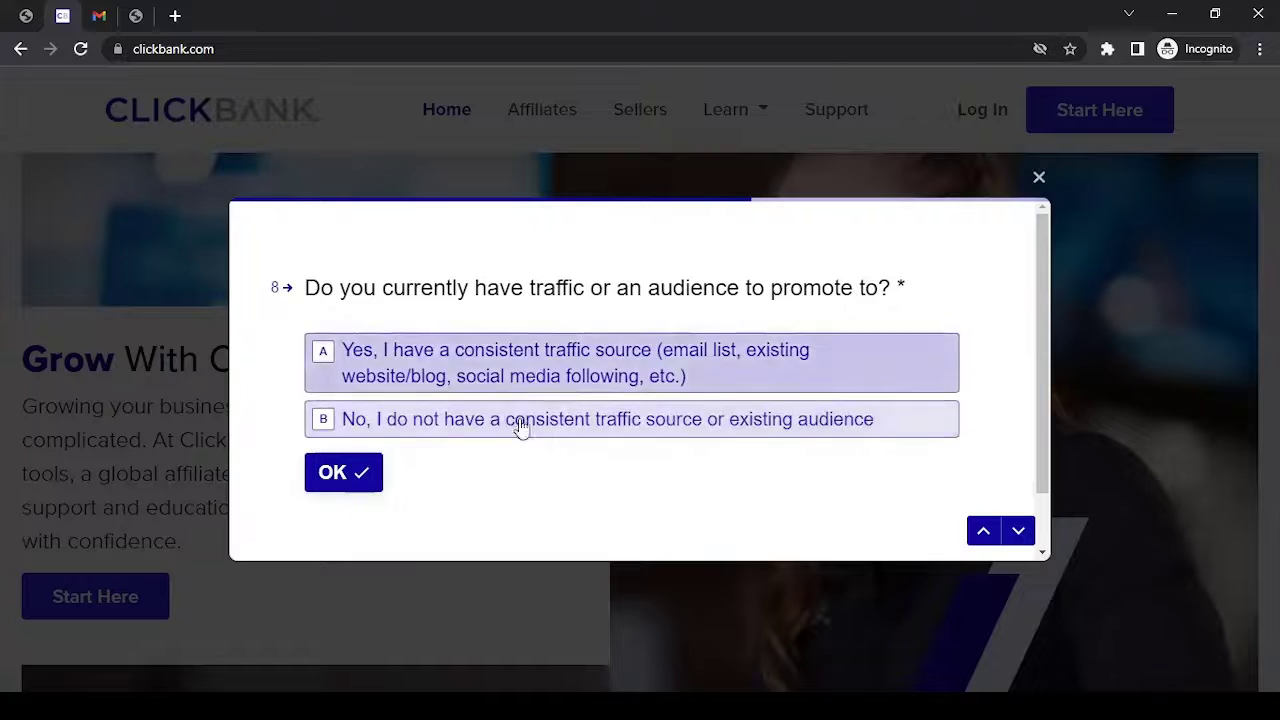
click(428, 380)
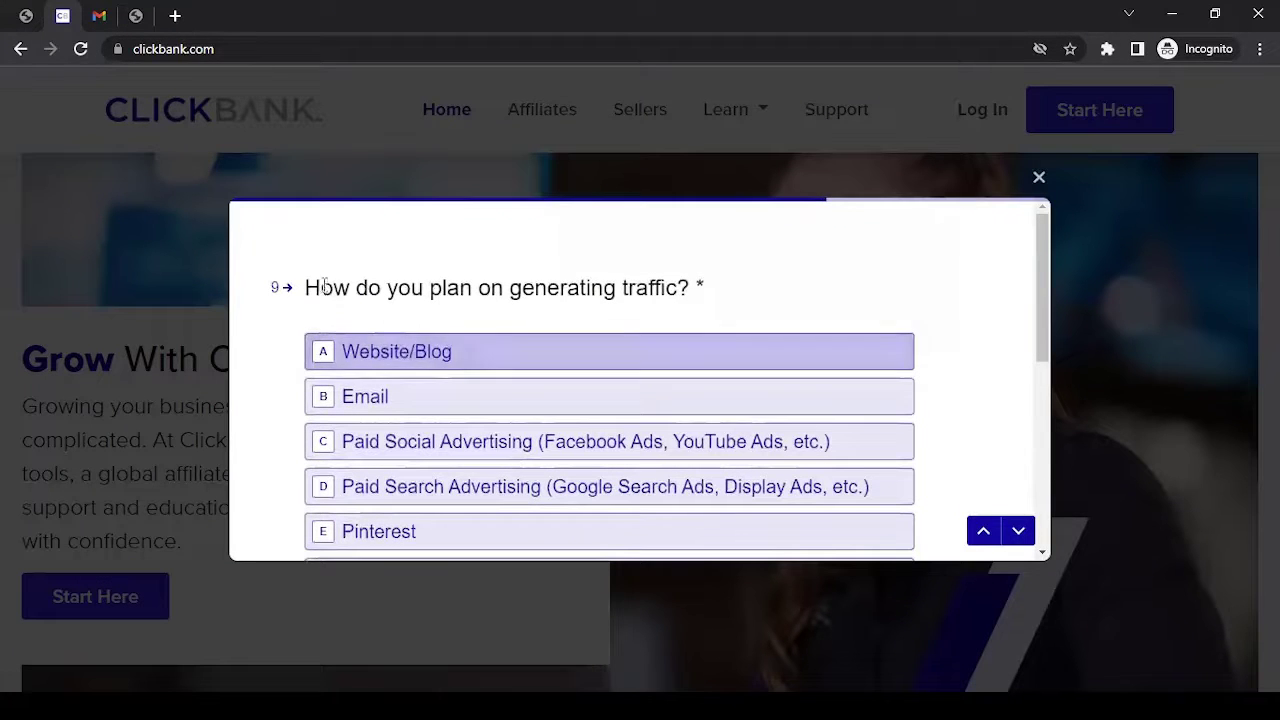
drag(320, 287, 703, 287)
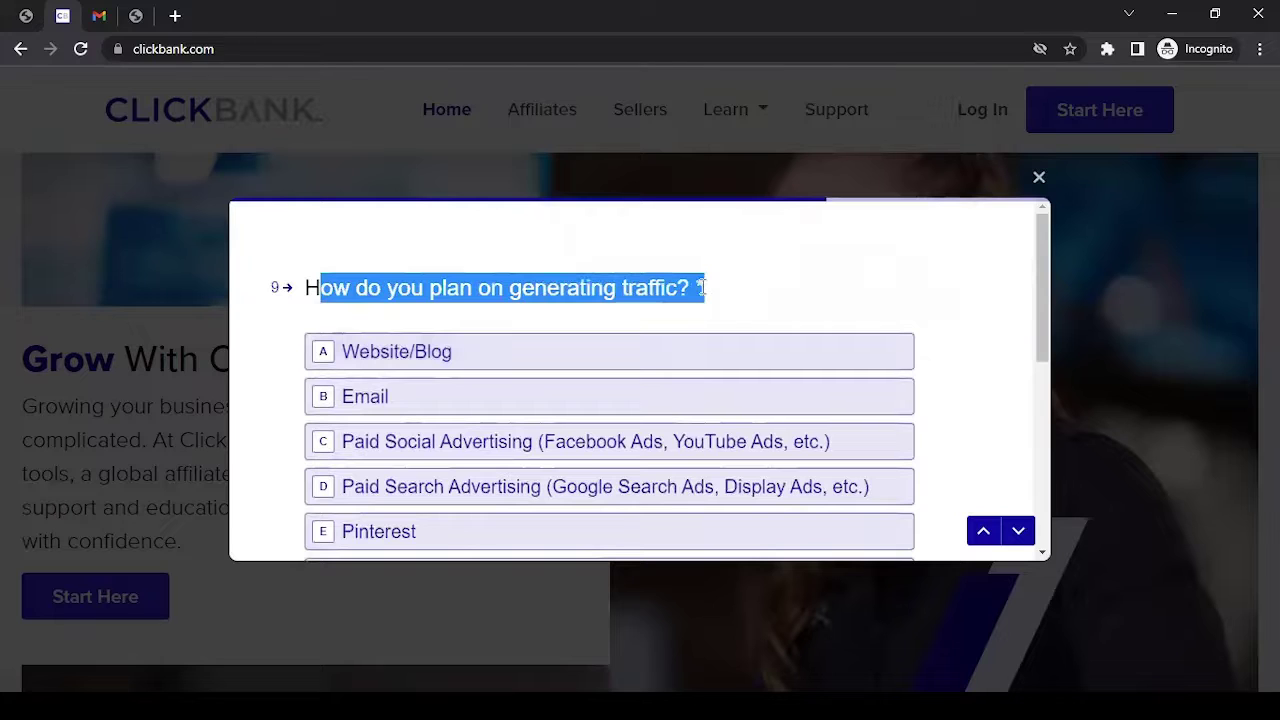
scroll(614, 346, down, 4)
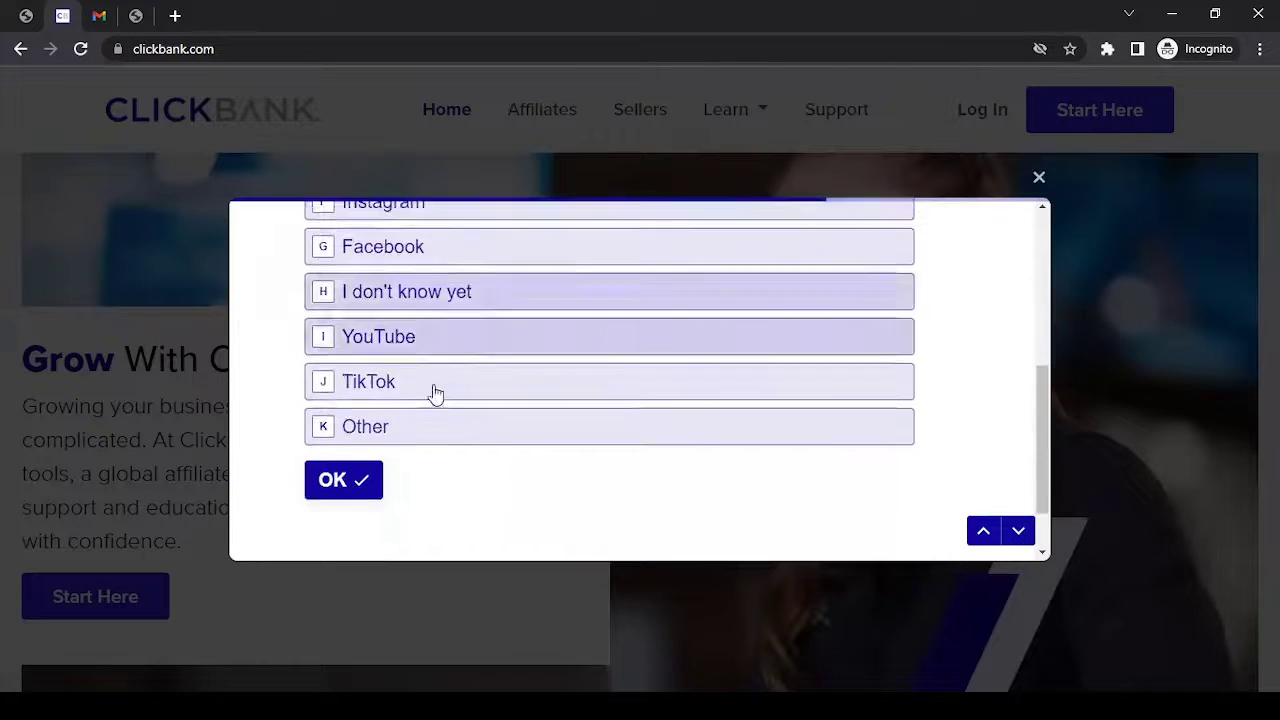
click(422, 343)
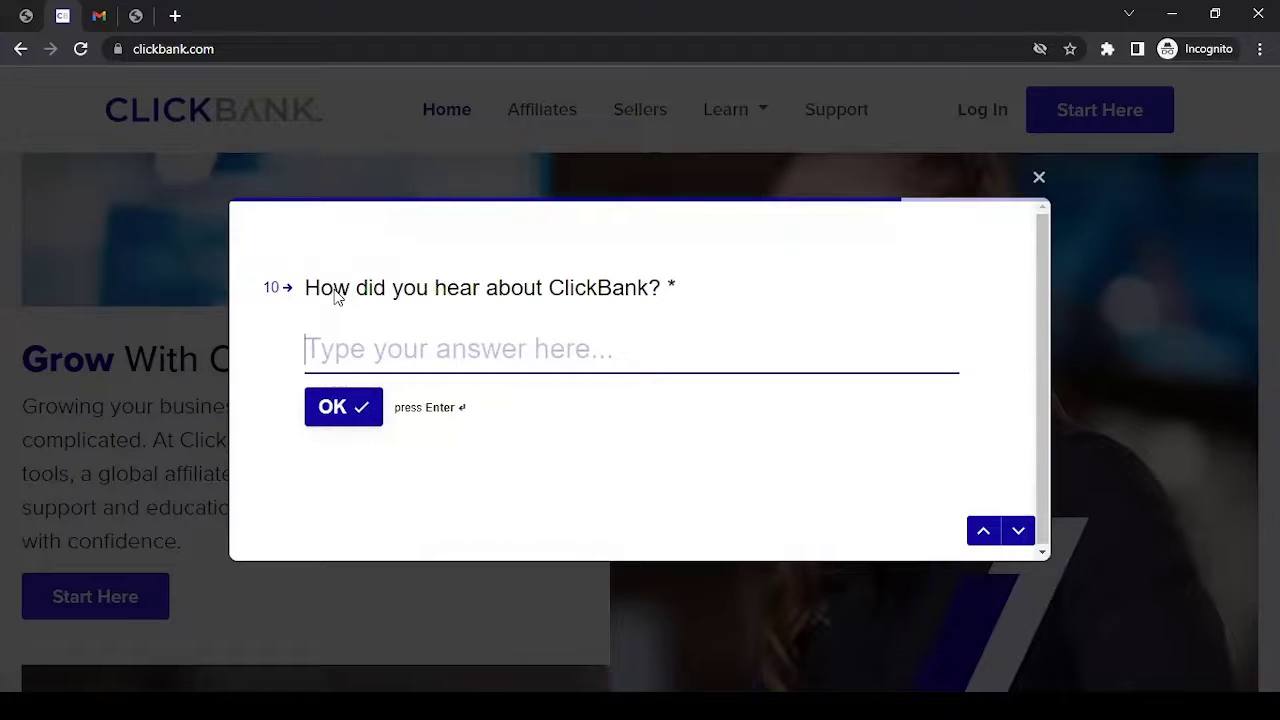
Answer 'YouTube Videos' for how you heard about ClickBank
click(562, 356)
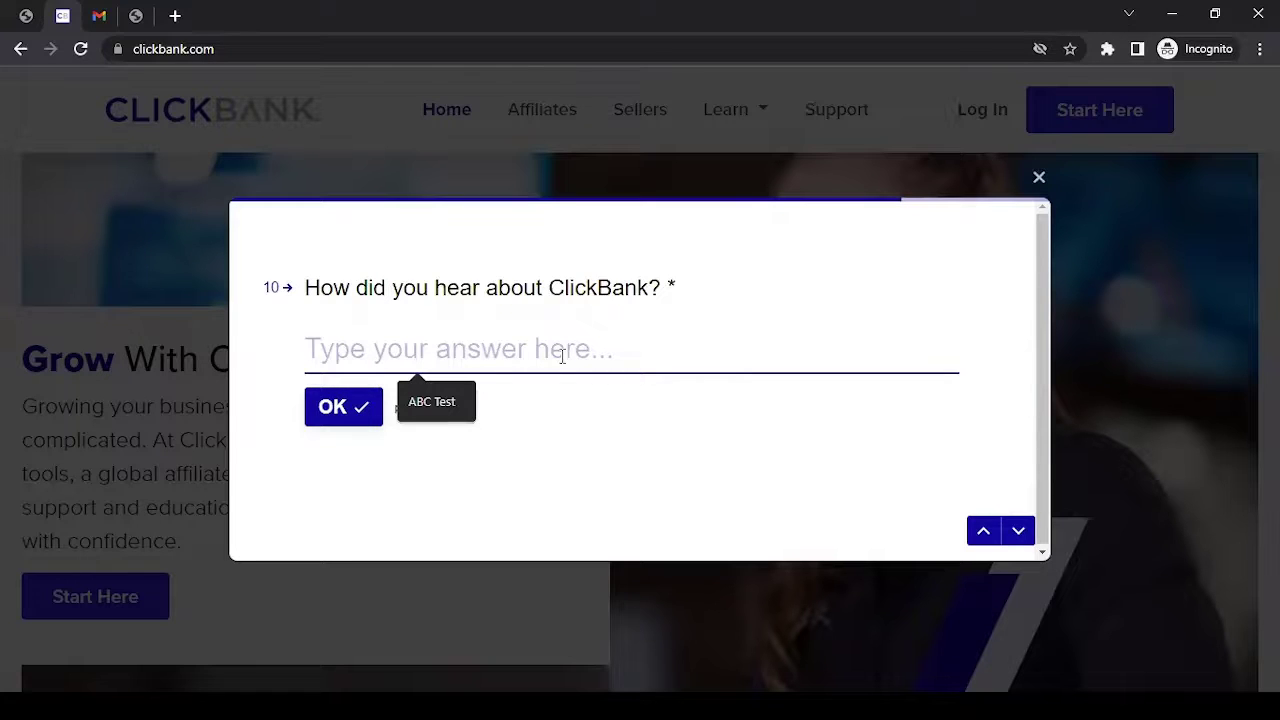
text(You)
text(ube )
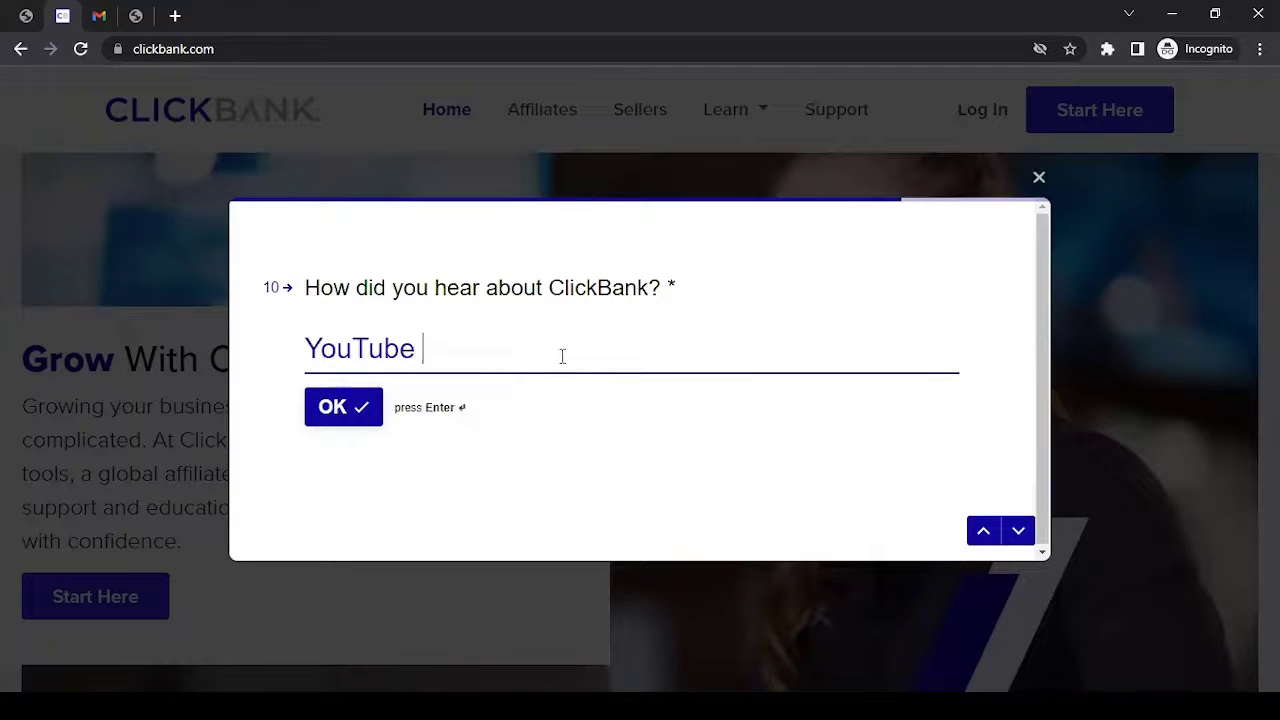
text(Ci)
key(BackSpace)
key(BackSpace)
text(Videos)
click(360, 410)
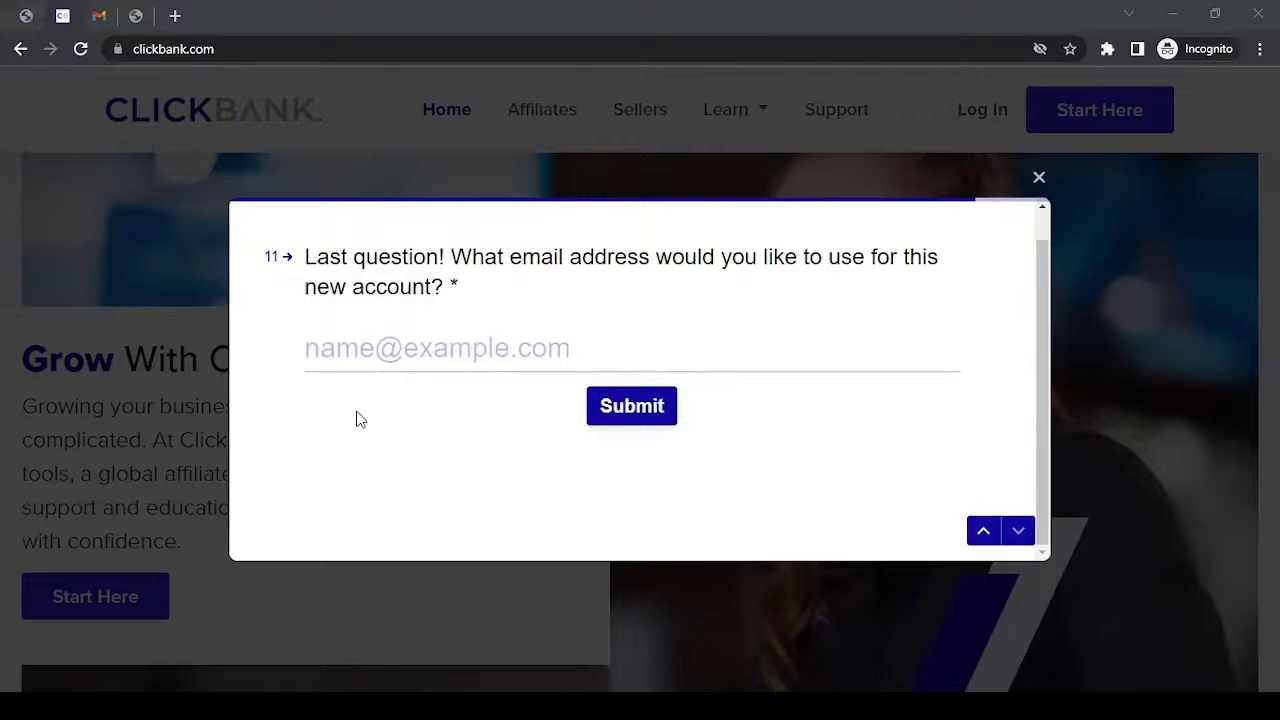
Paste the account e-mail address into the final field and submit the questionnaire
click(446, 352)
key(ctrl+v)
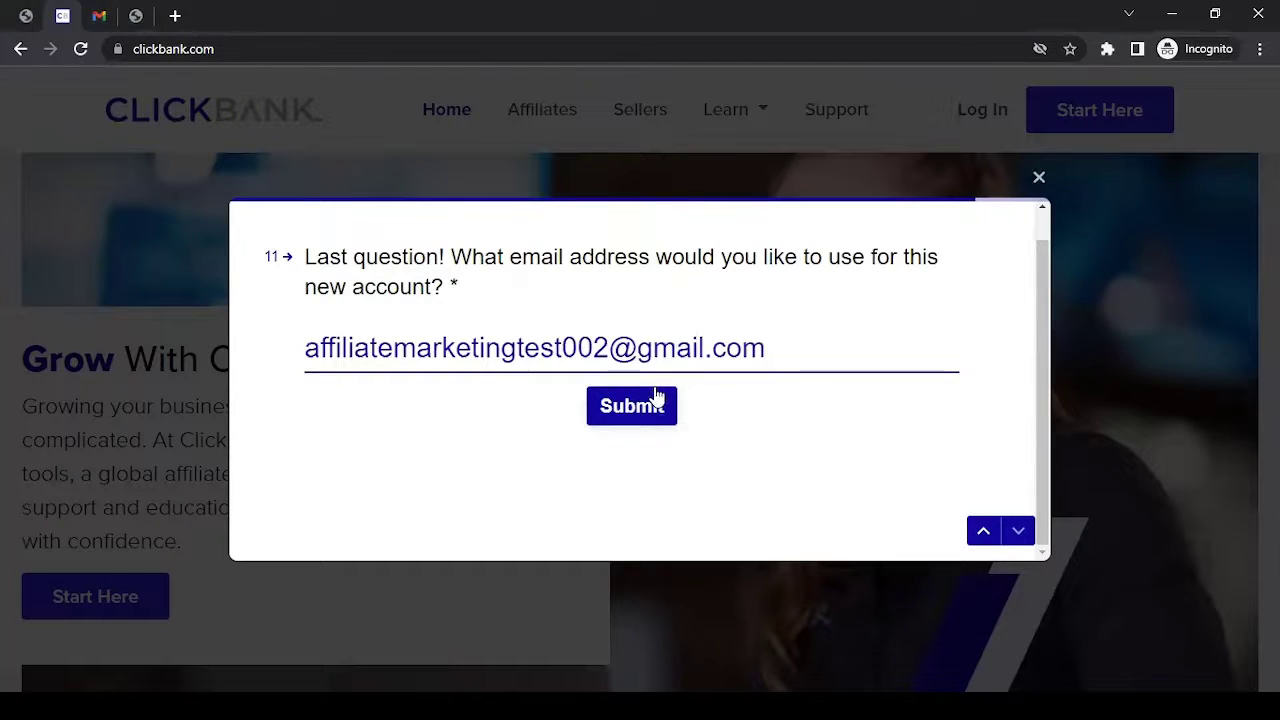
click(658, 413)
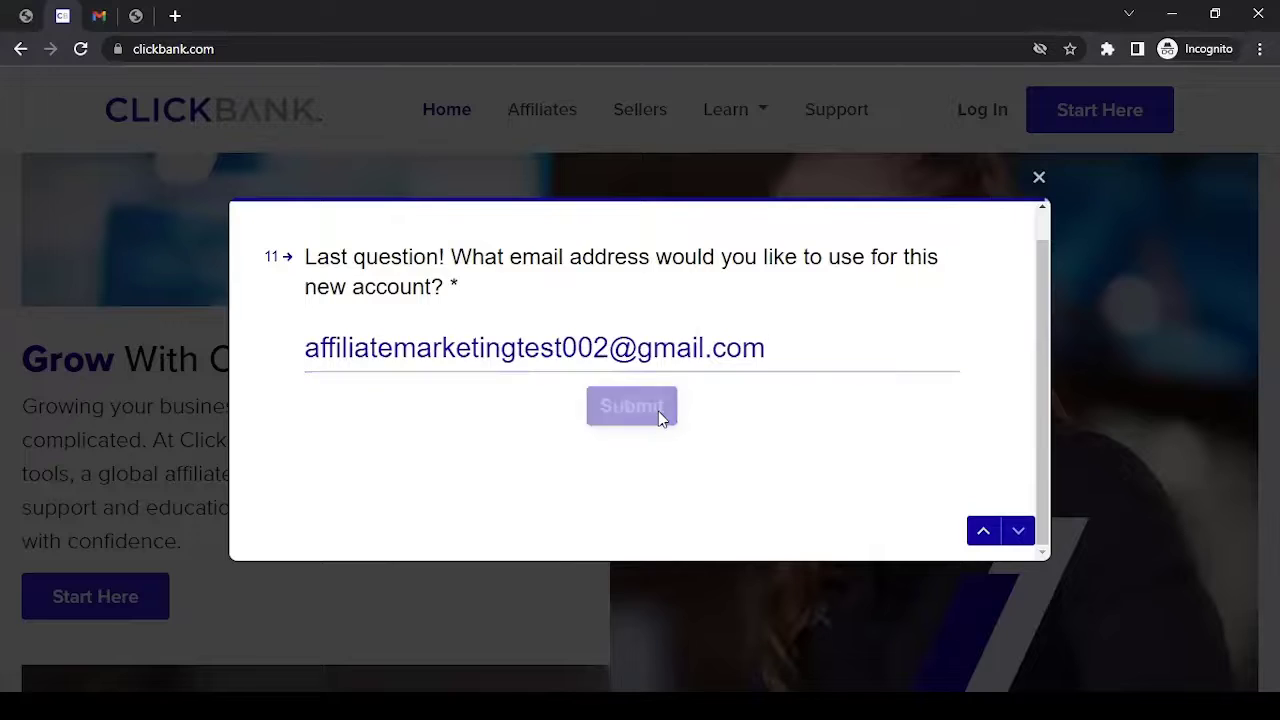
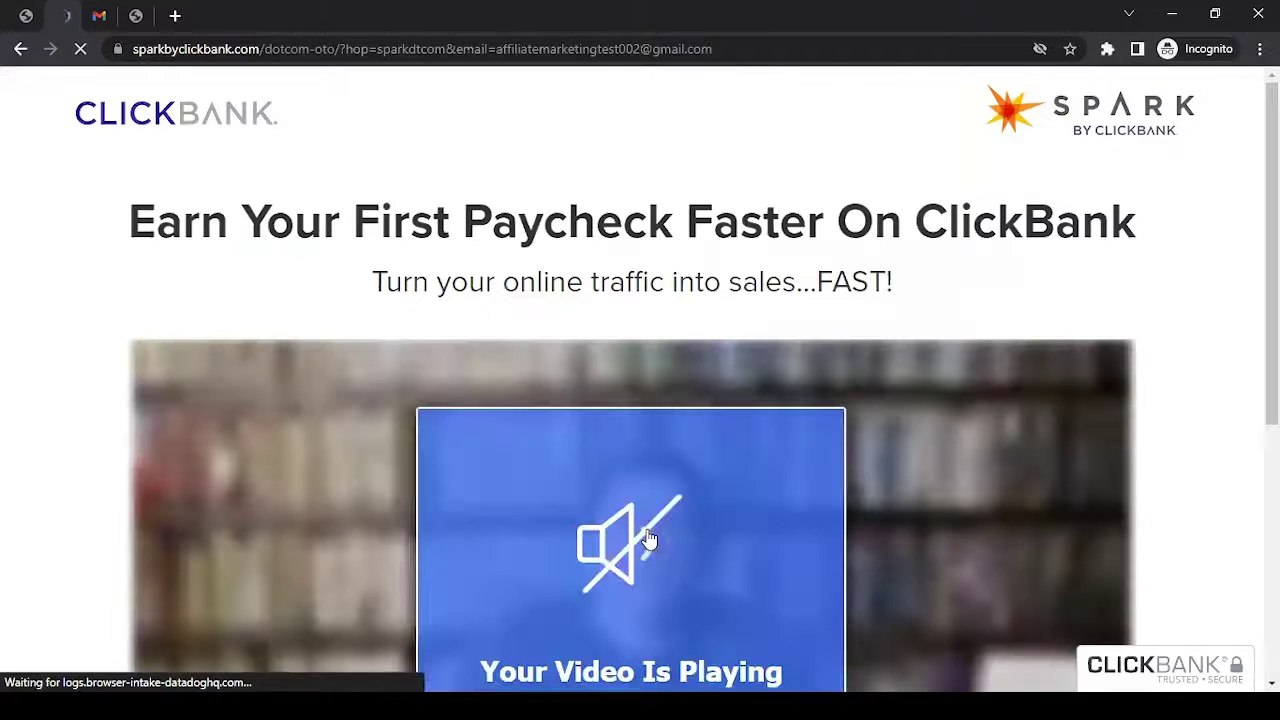
Unmute and pause the Spark promo video, then resume it and mute it again
scroll(756, 262, down, 3)
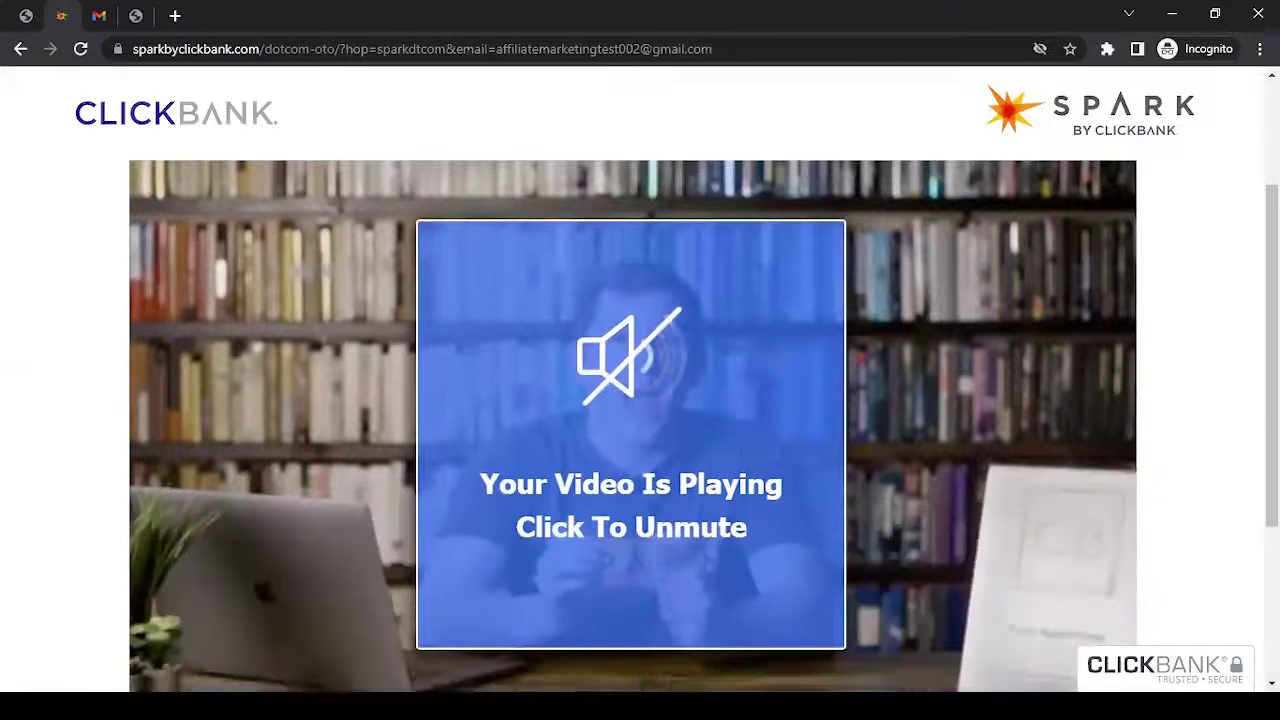
scroll(785, 409, down, 2)
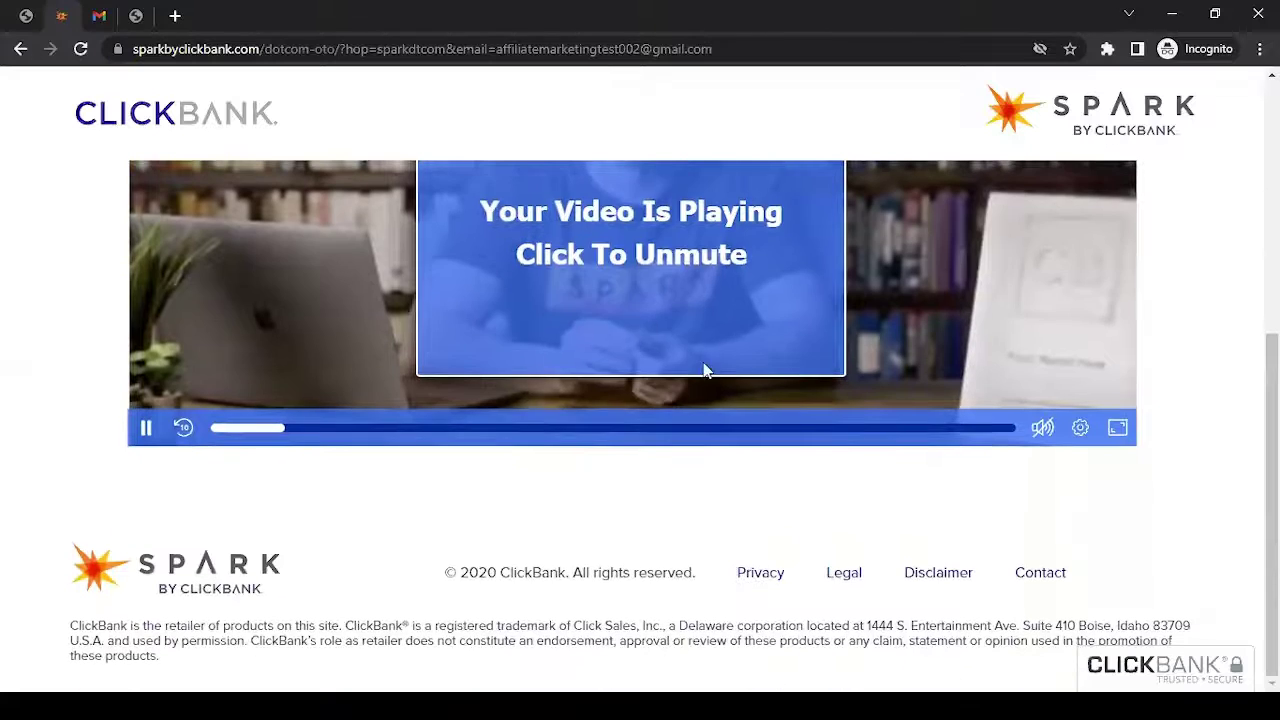
scroll(840, 487, up, 5)
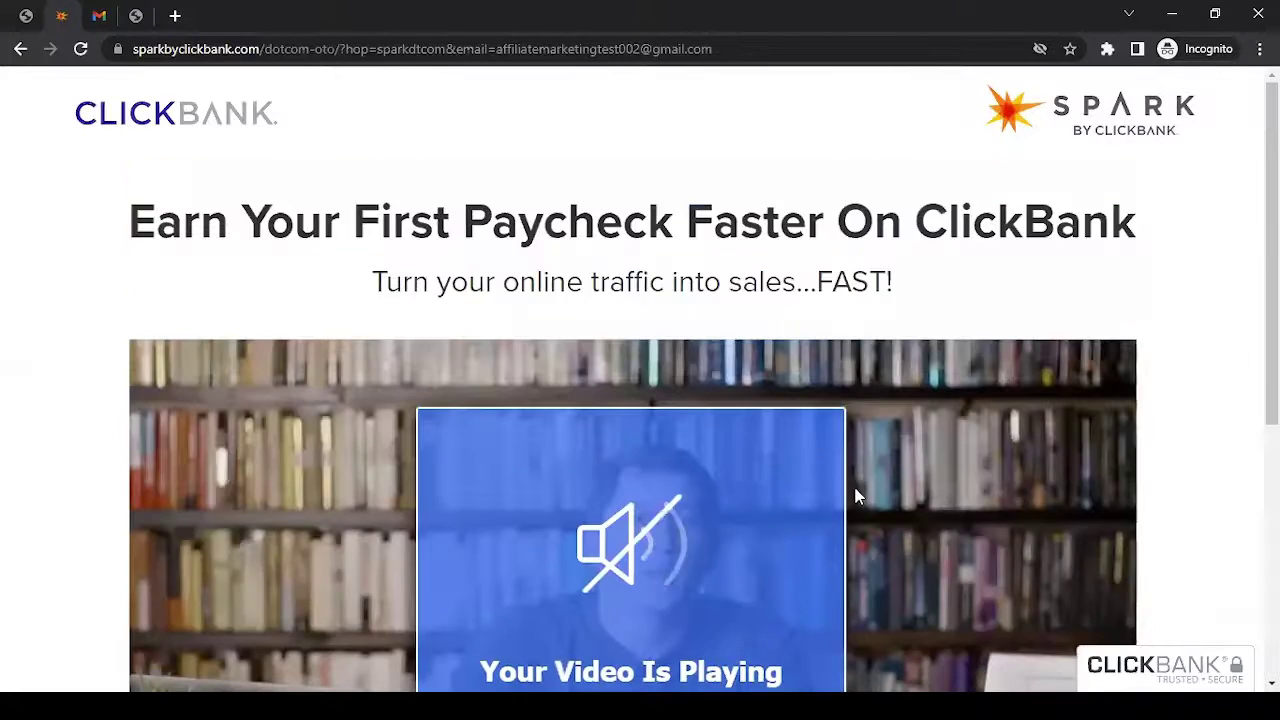
scroll(854, 494, down, 5)
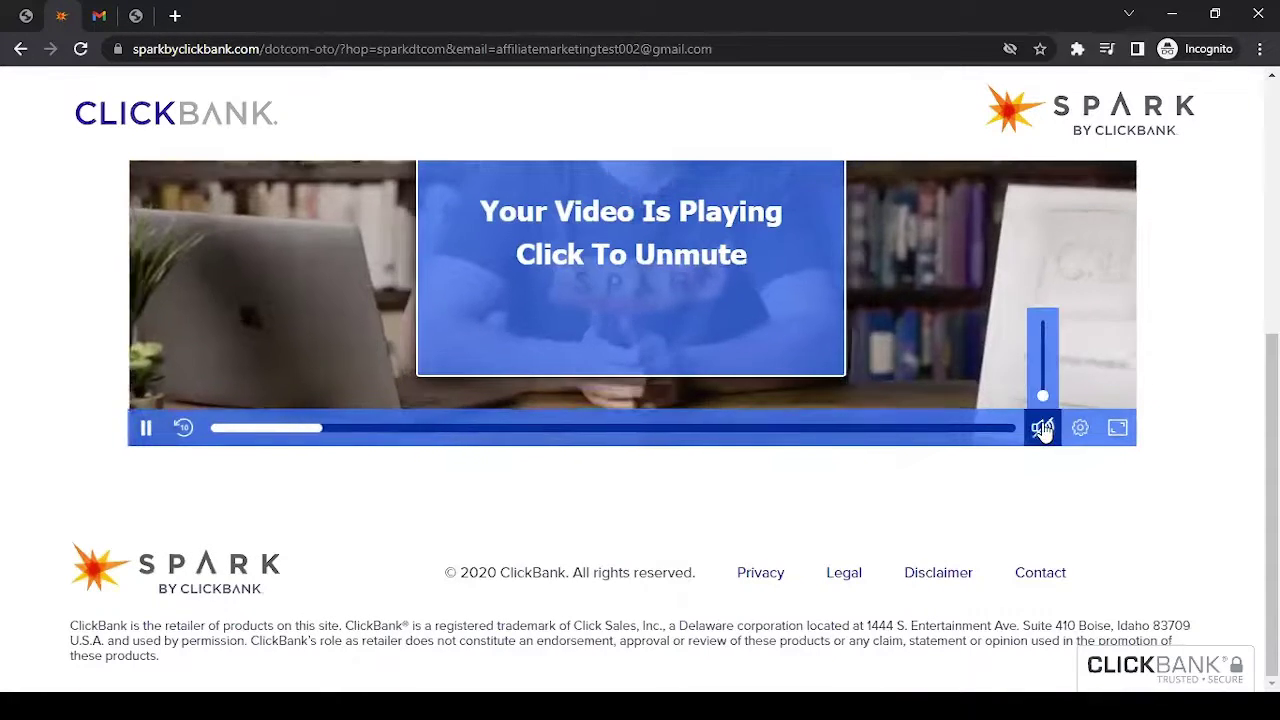
click(1042, 428)
click(146, 430)
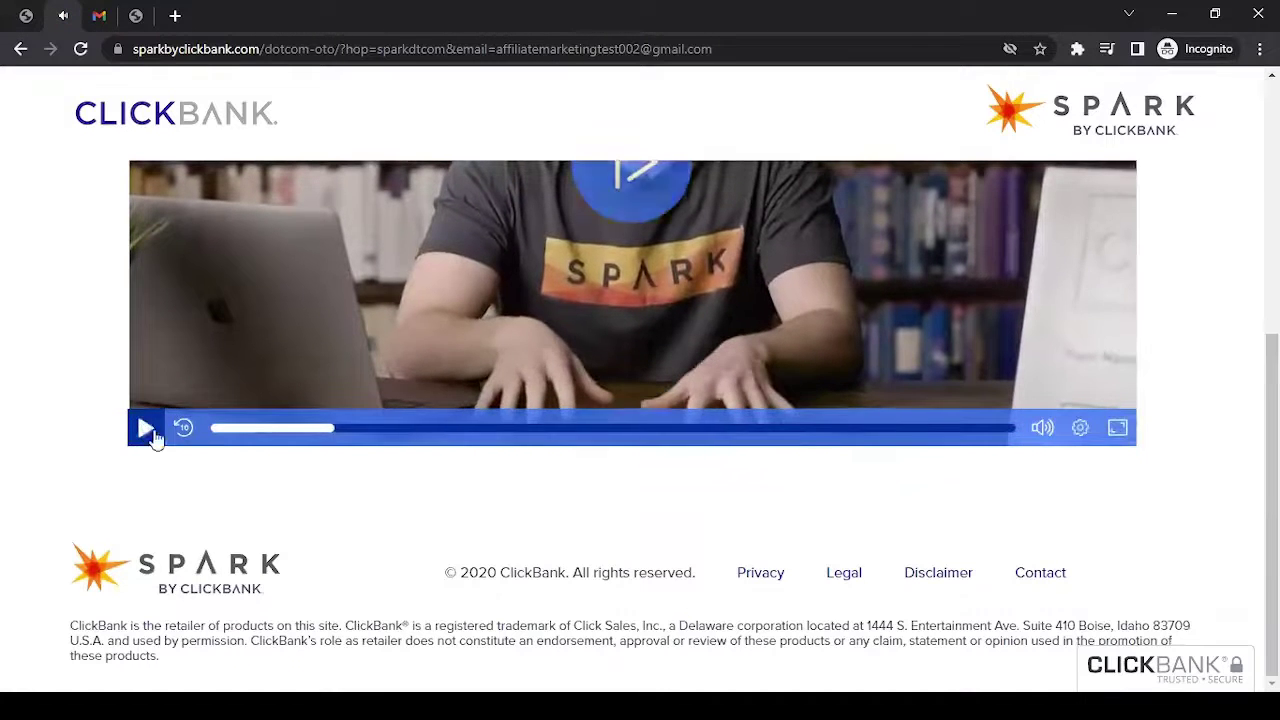
scroll(643, 508, up, 5)
scroll(645, 510, down, 3)
scroll(643, 509, down, 3)
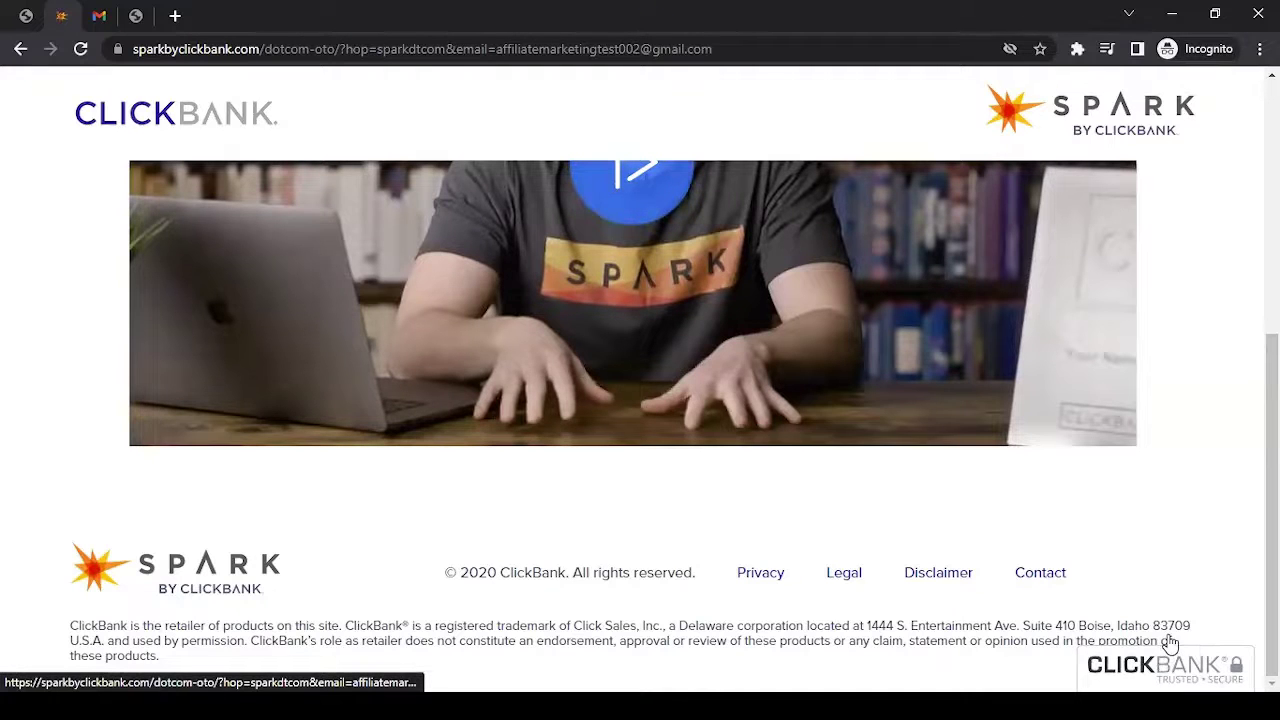
mouse_move(967, 545)
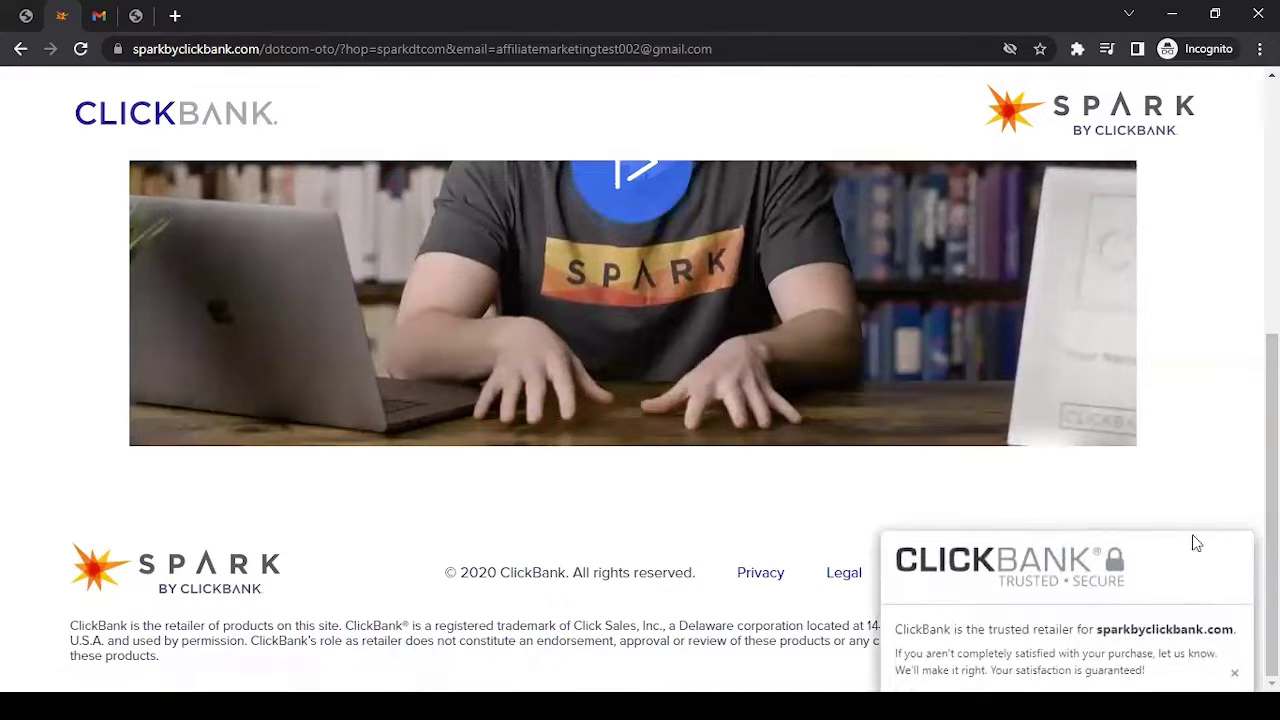
scroll(630, 487, up, 5)
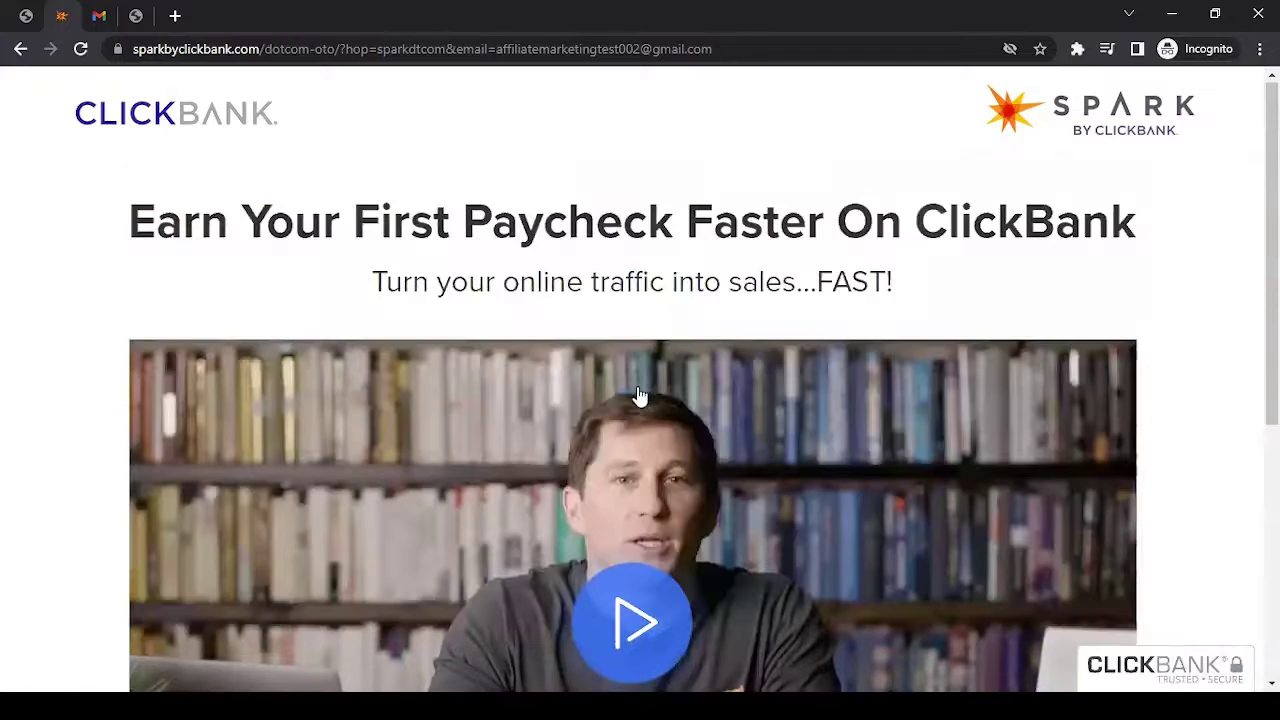
scroll(640, 400, down, 5)
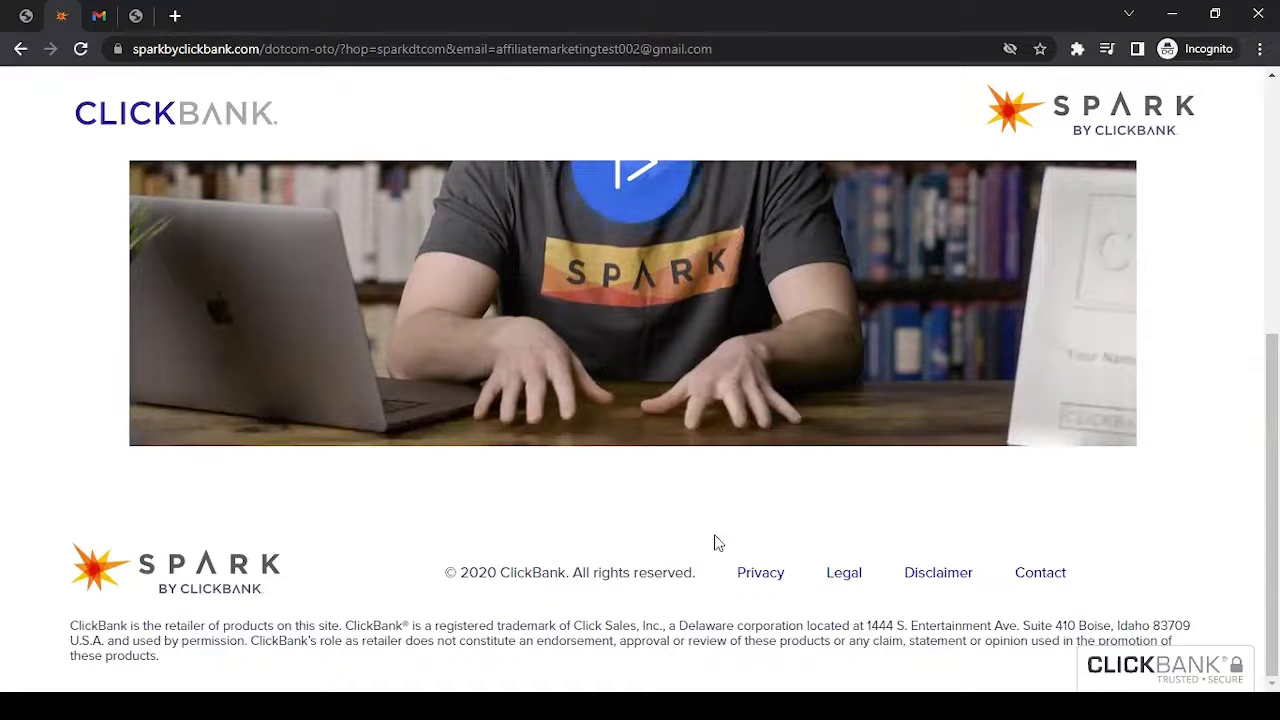
scroll(714, 543, up, 2)
click(632, 348)
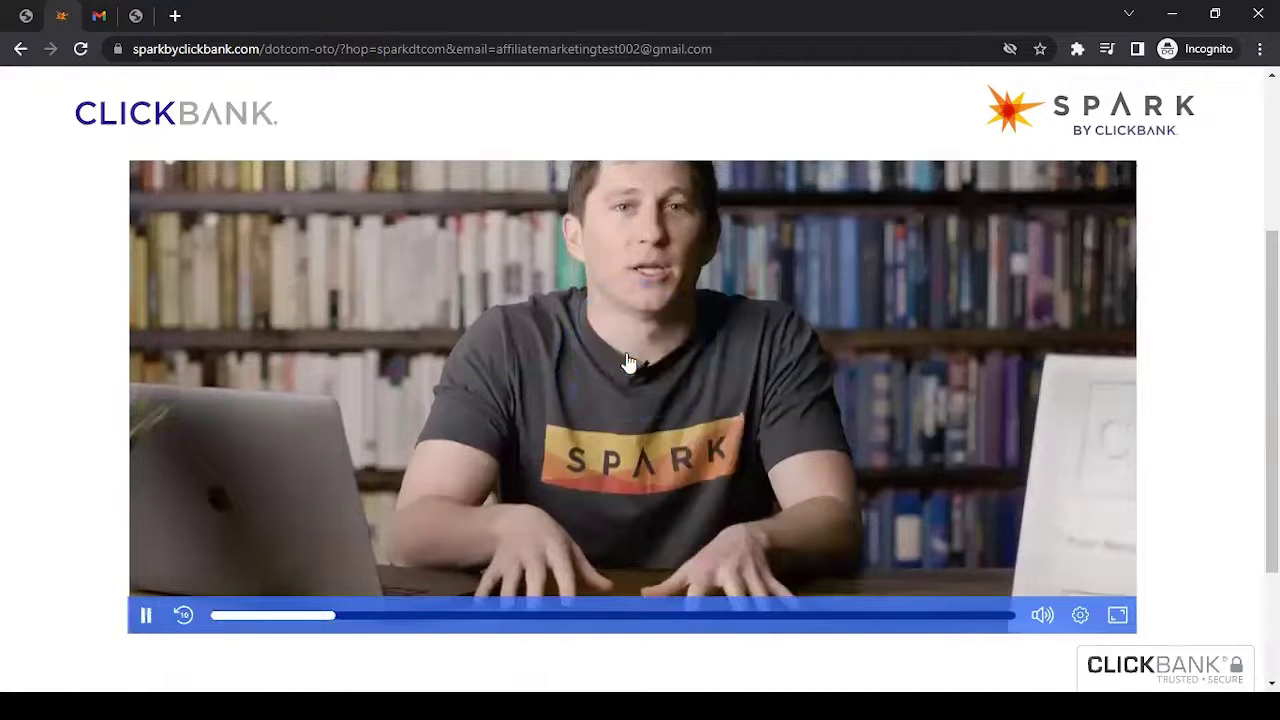
click(1044, 615)
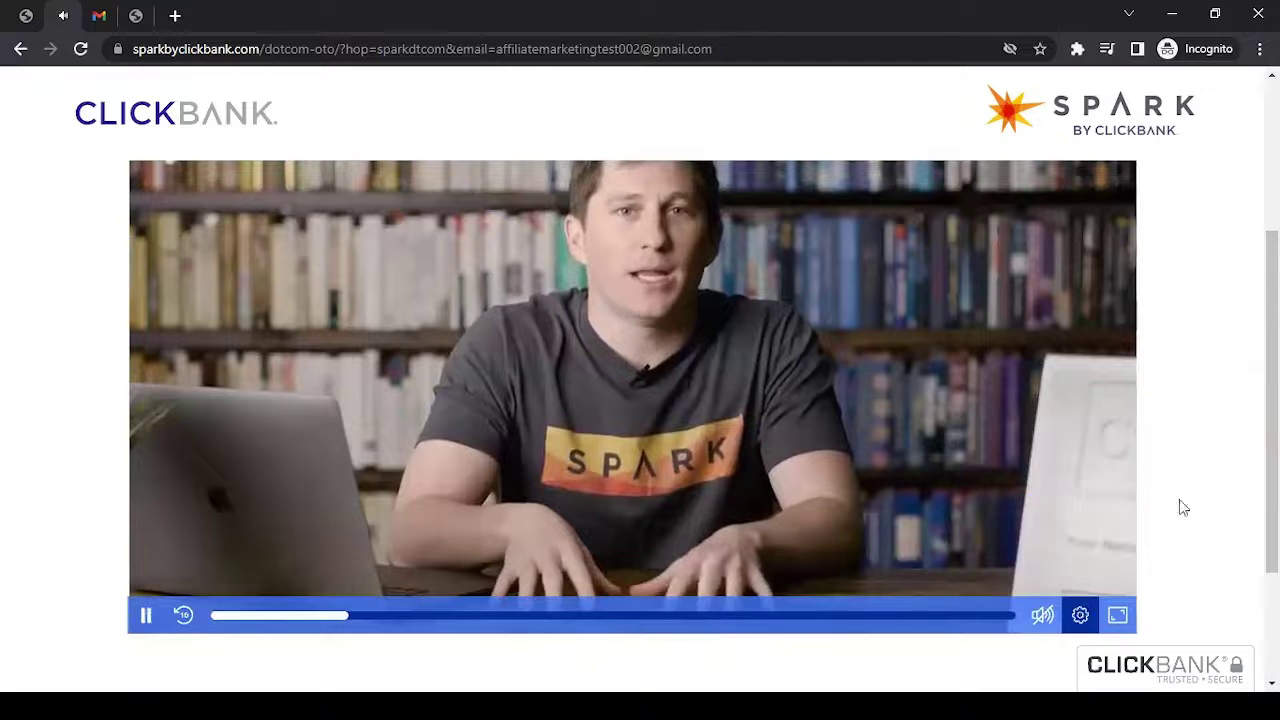
Pass on the one-time 50% offer with 'No thanks, I choose to pass on this offer'
scroll(714, 471, down, 2)
scroll(714, 471, down, 4)
scroll(726, 466, up, 4)
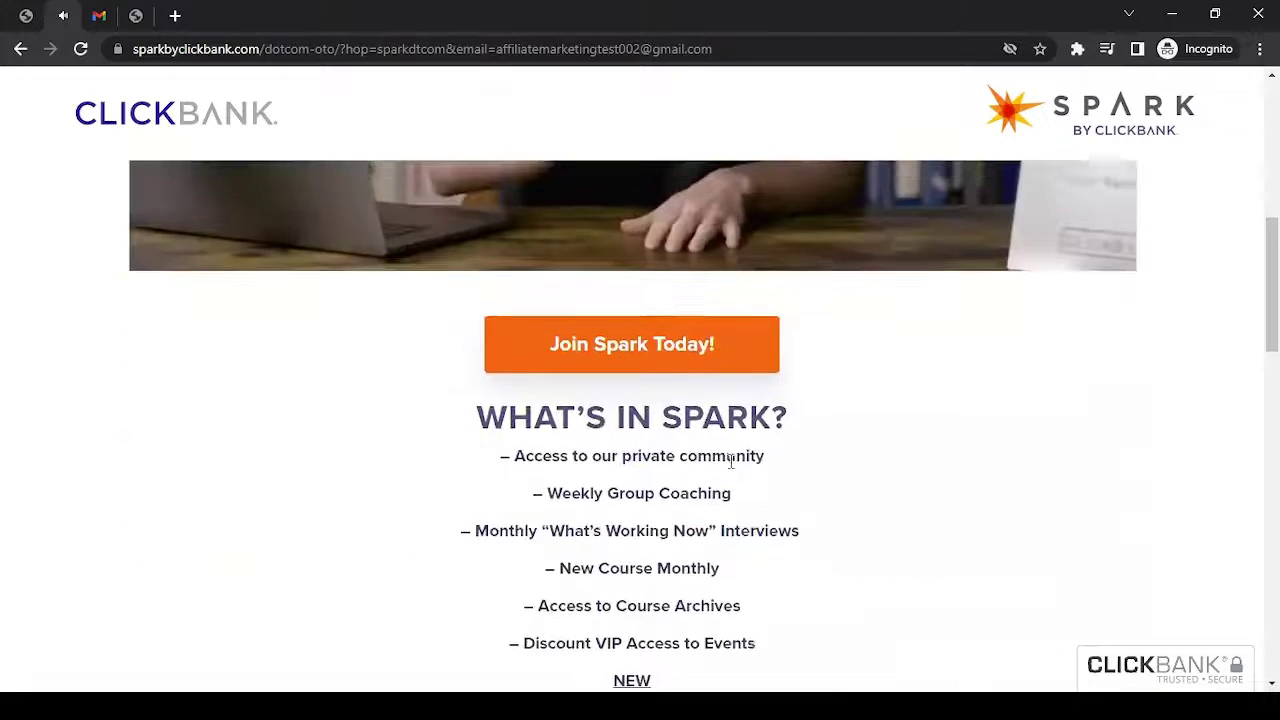
scroll(728, 467, down, 4)
scroll(730, 468, up, 4)
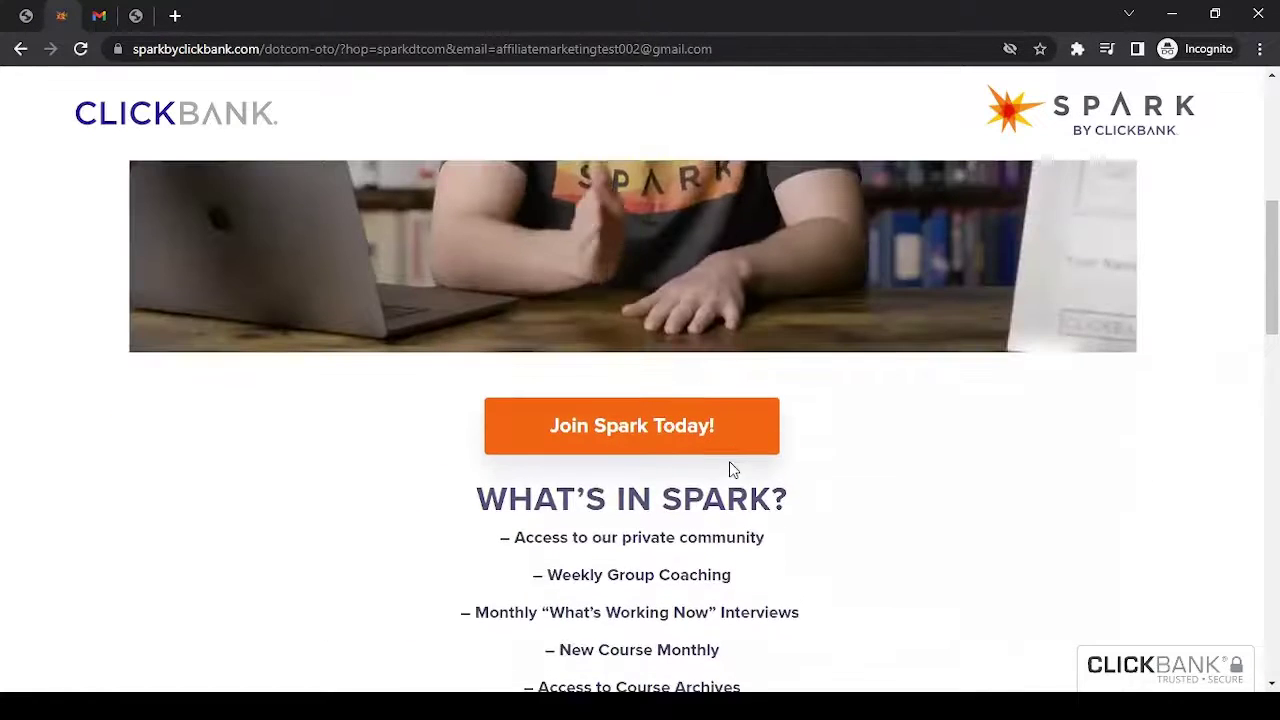
scroll(731, 472, down, 5)
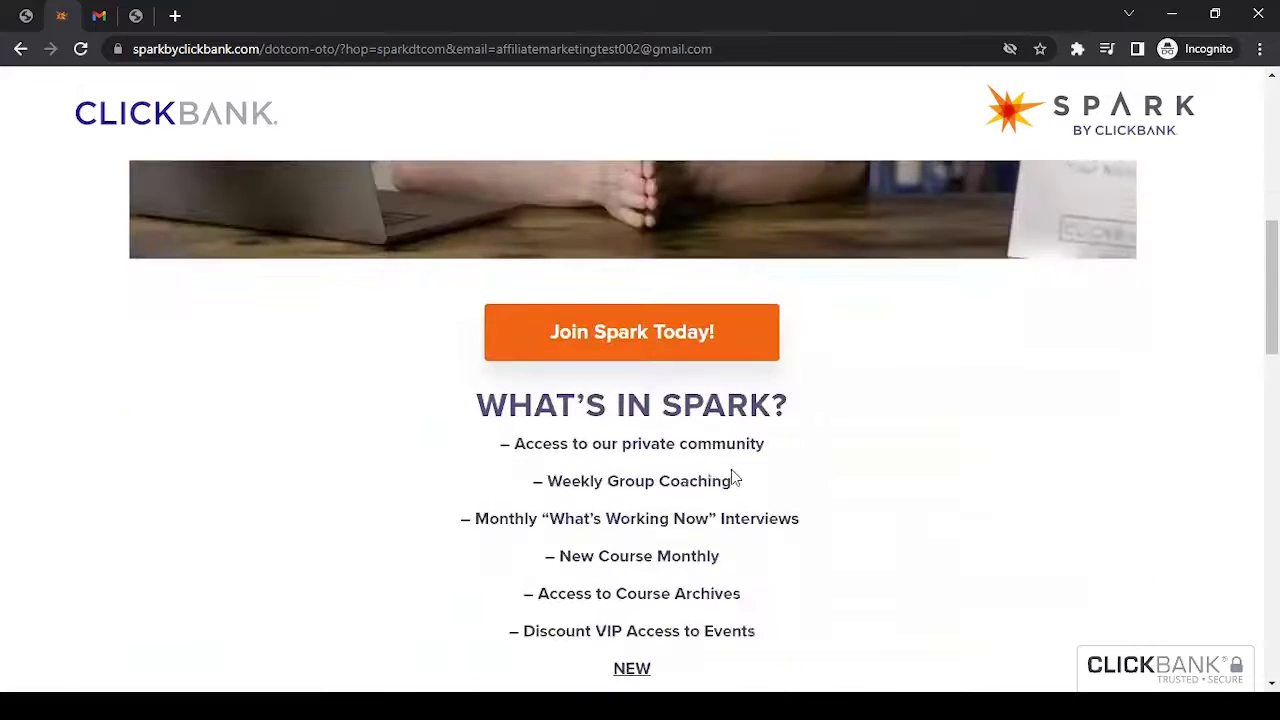
scroll(732, 476, down, 3)
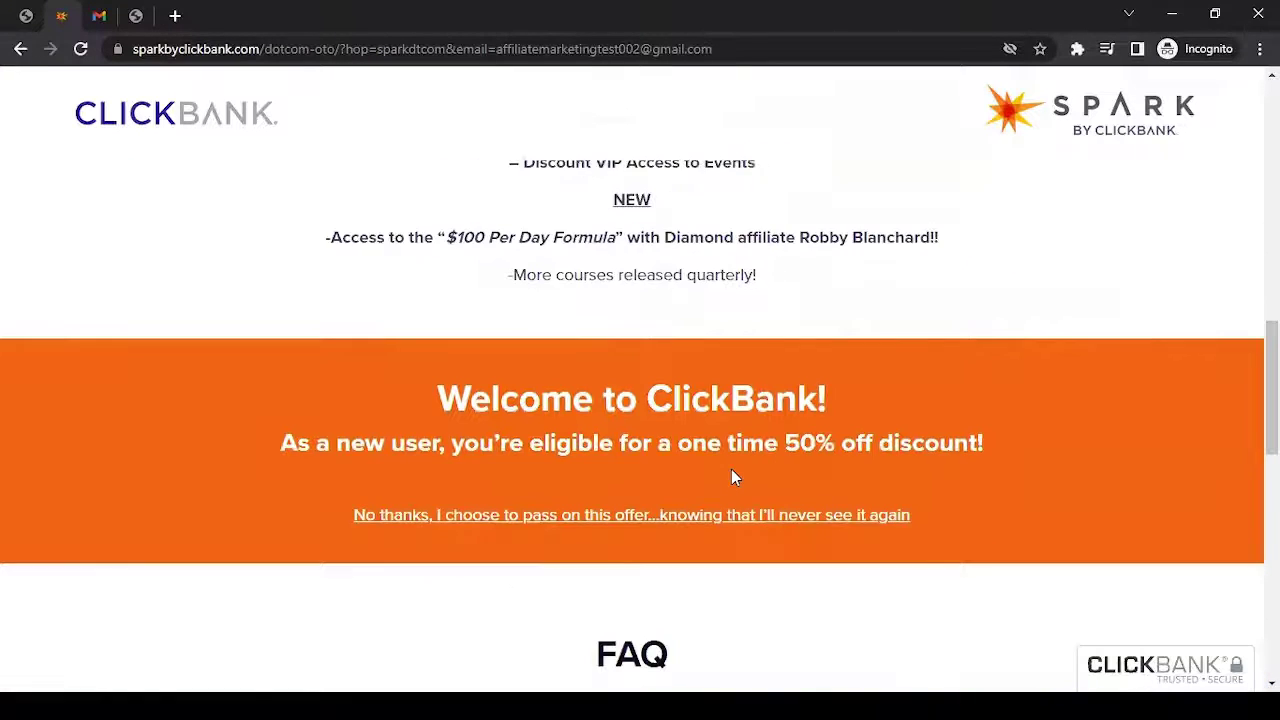
scroll(731, 477, down, 1)
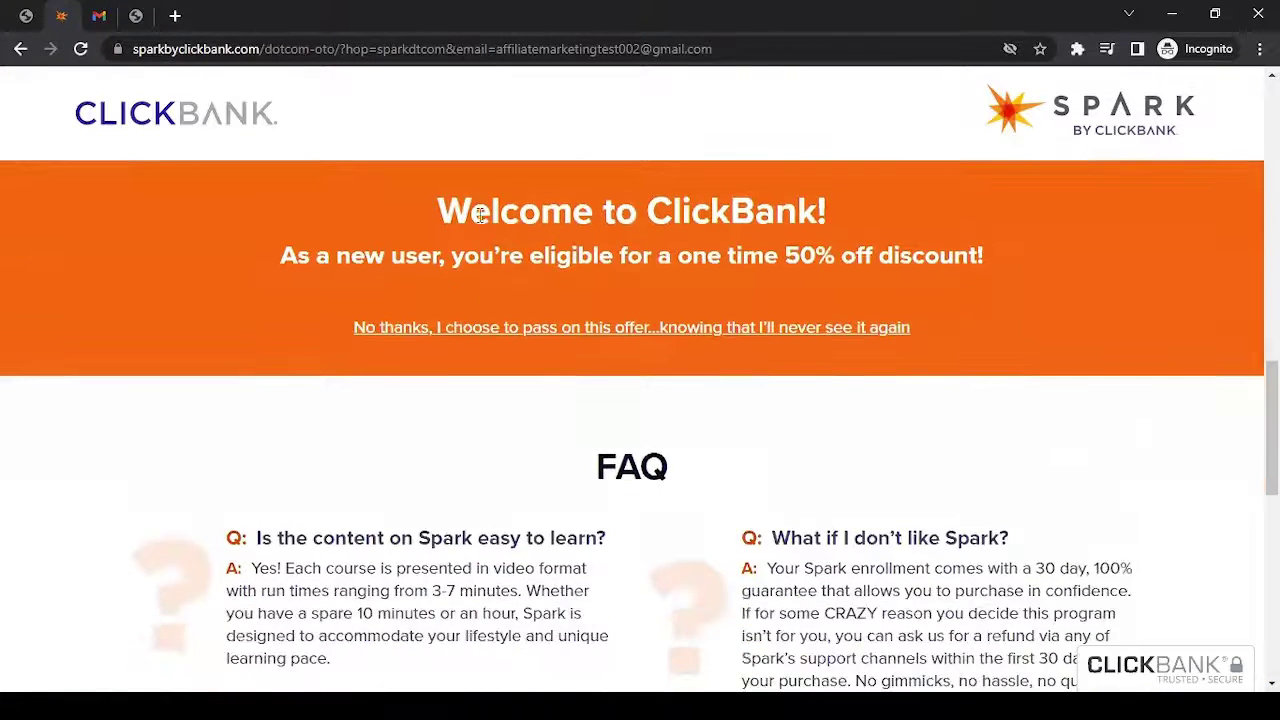
scroll(753, 222, down, 1)
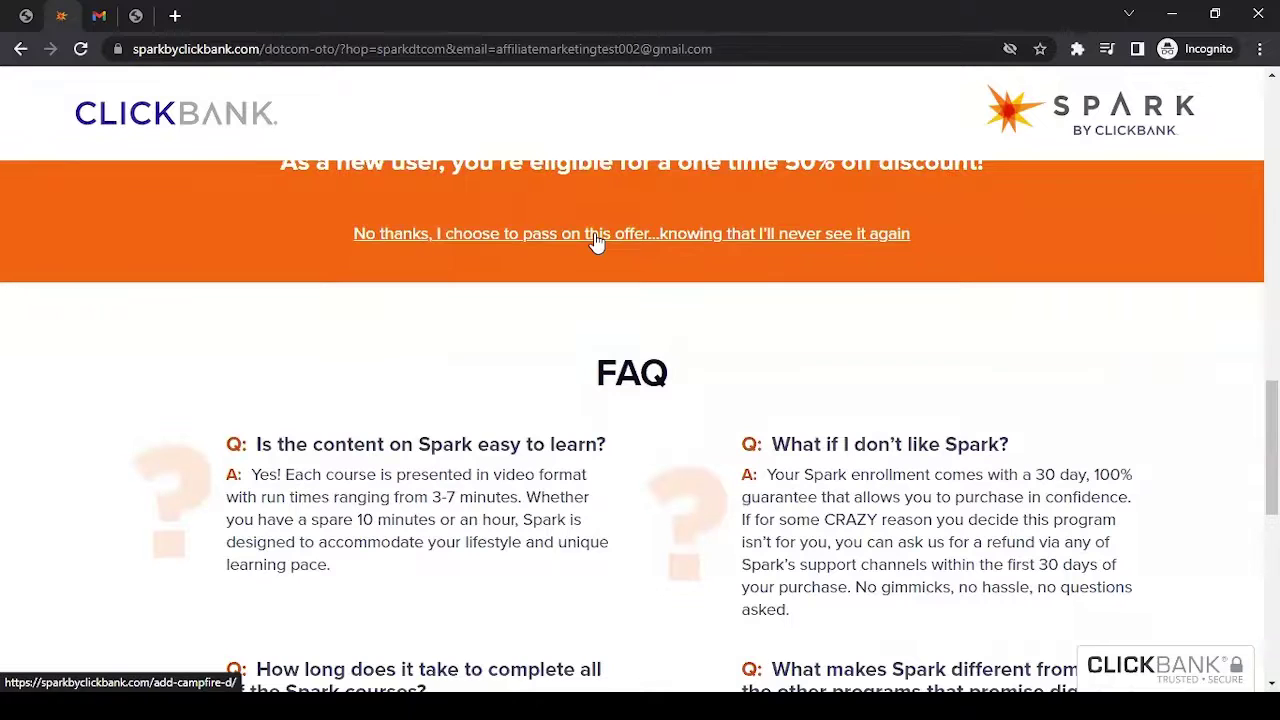
scroll(700, 328, up, 10)
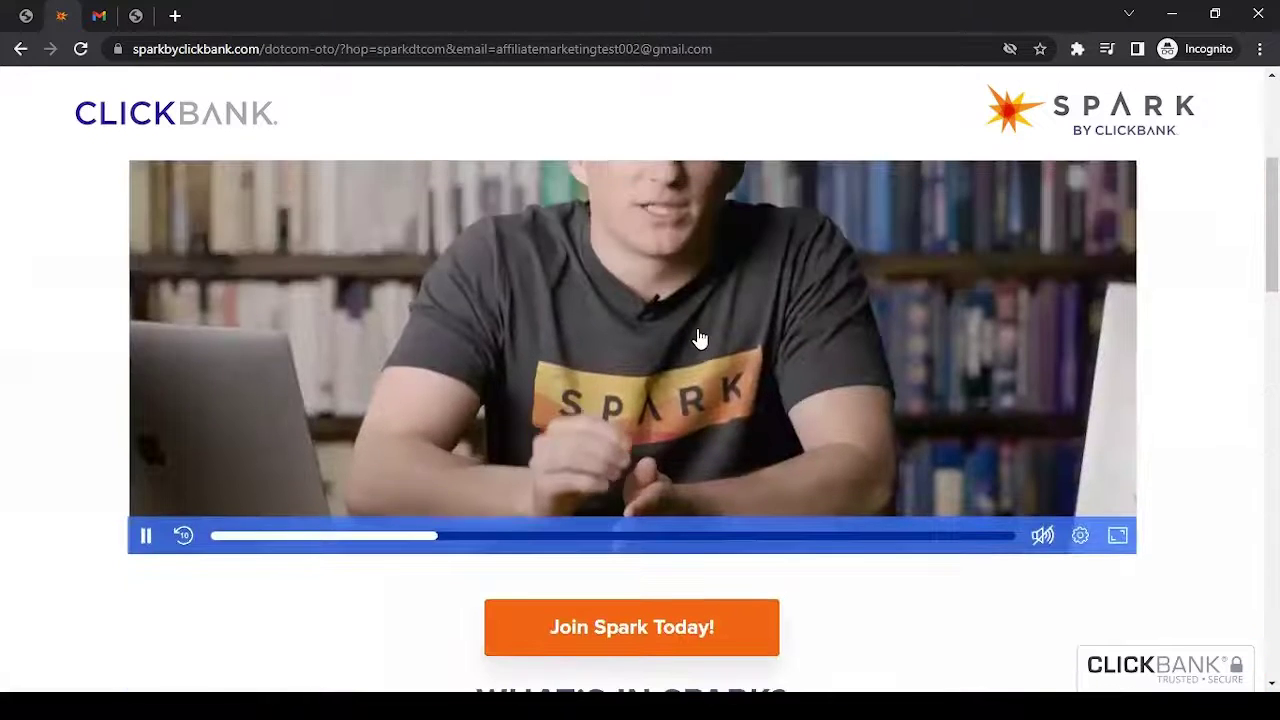
scroll(665, 420, down, 4)
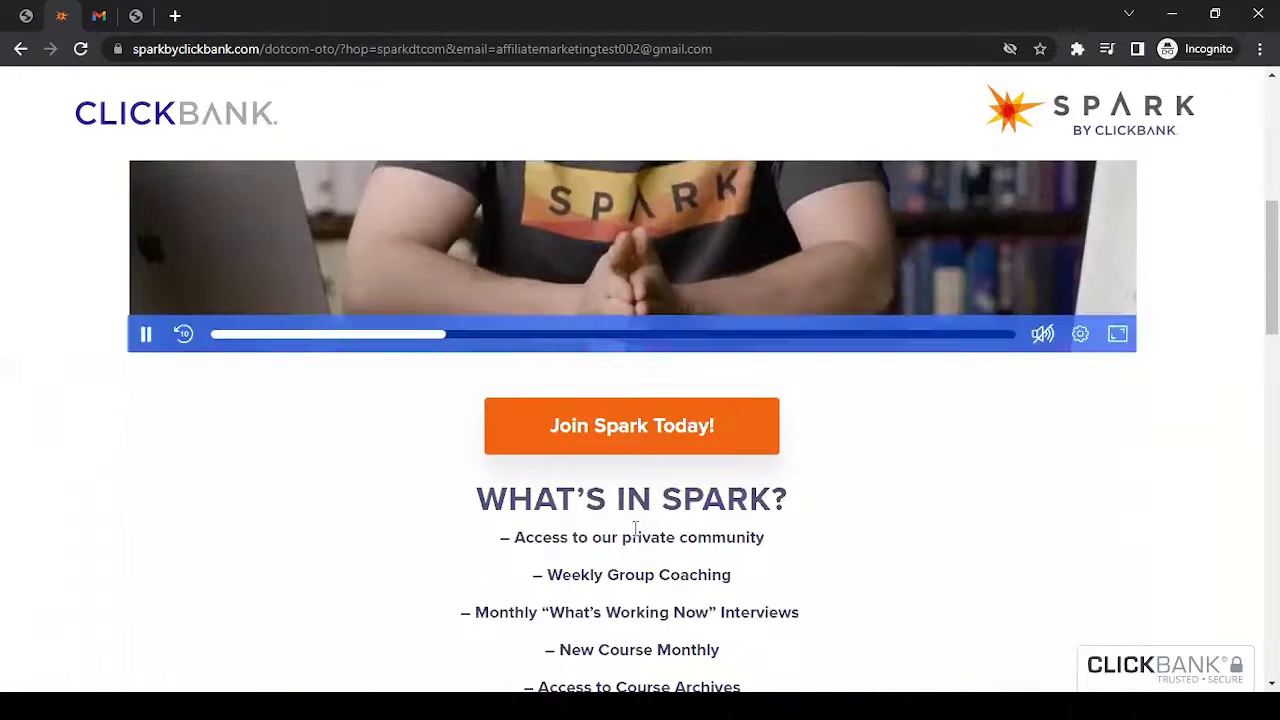
scroll(466, 417, up, 1)
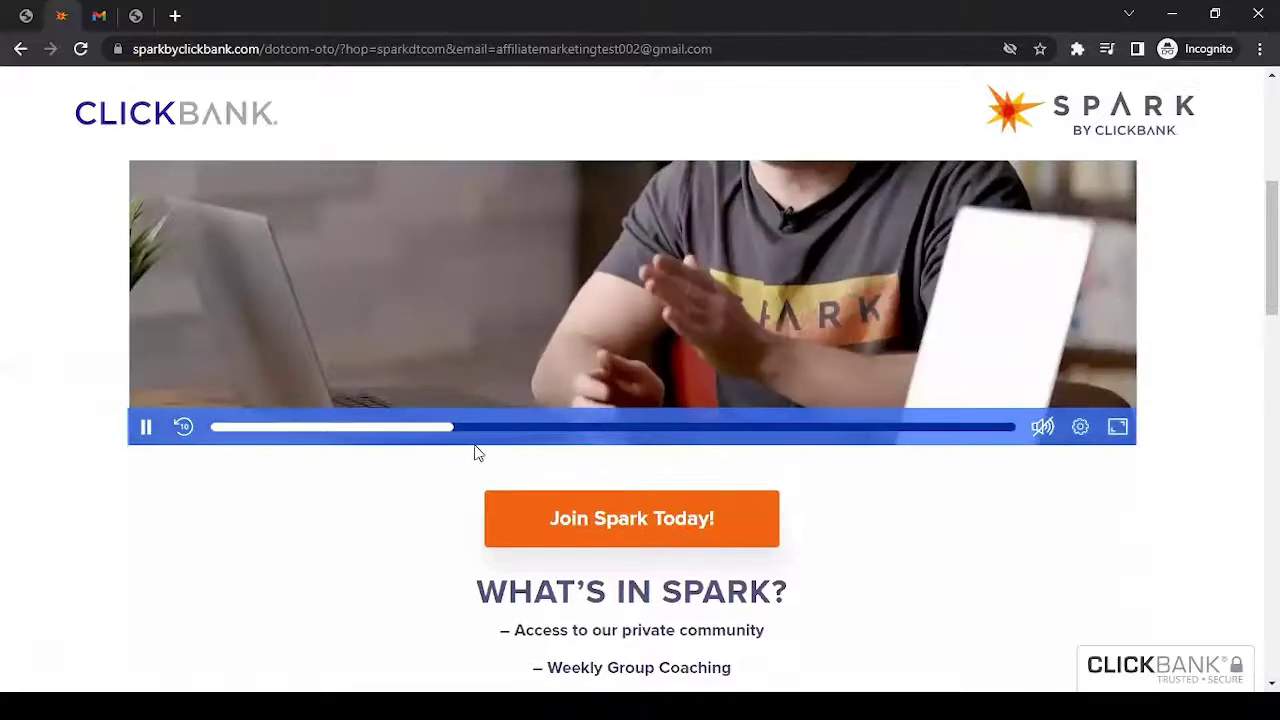
scroll(474, 449, down, 6)
scroll(824, 337, down, 1)
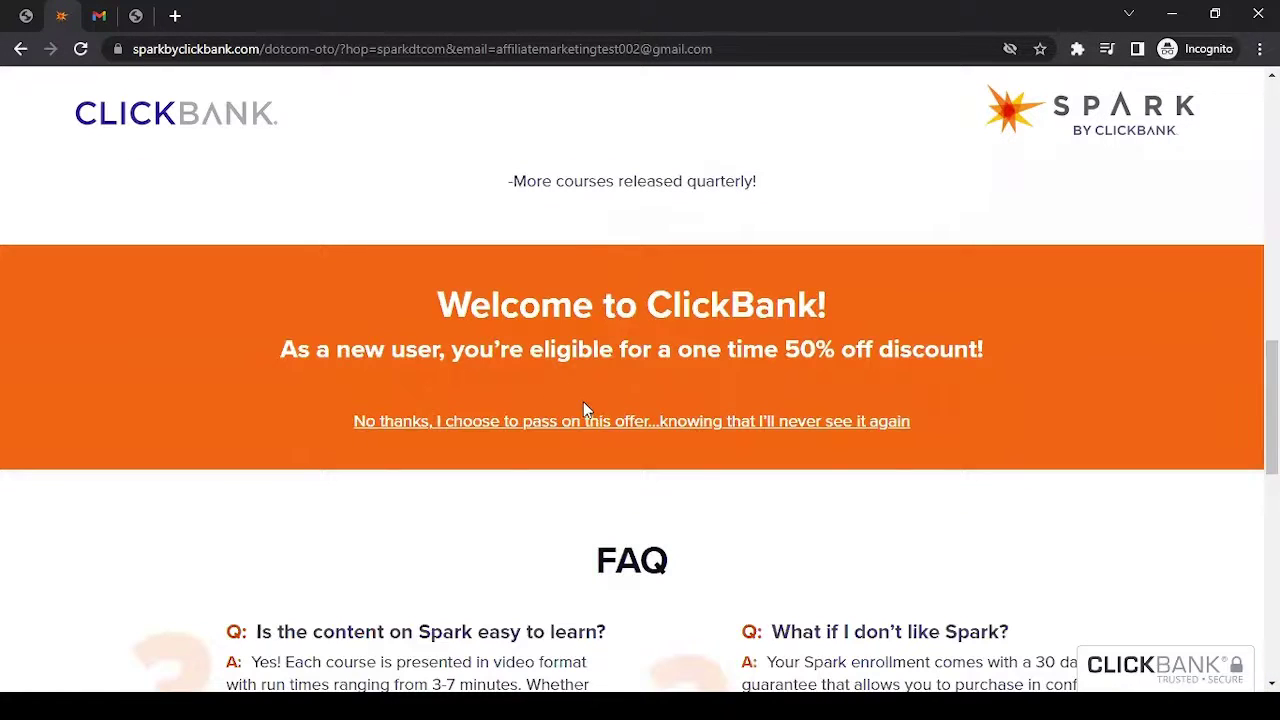
click(522, 424)
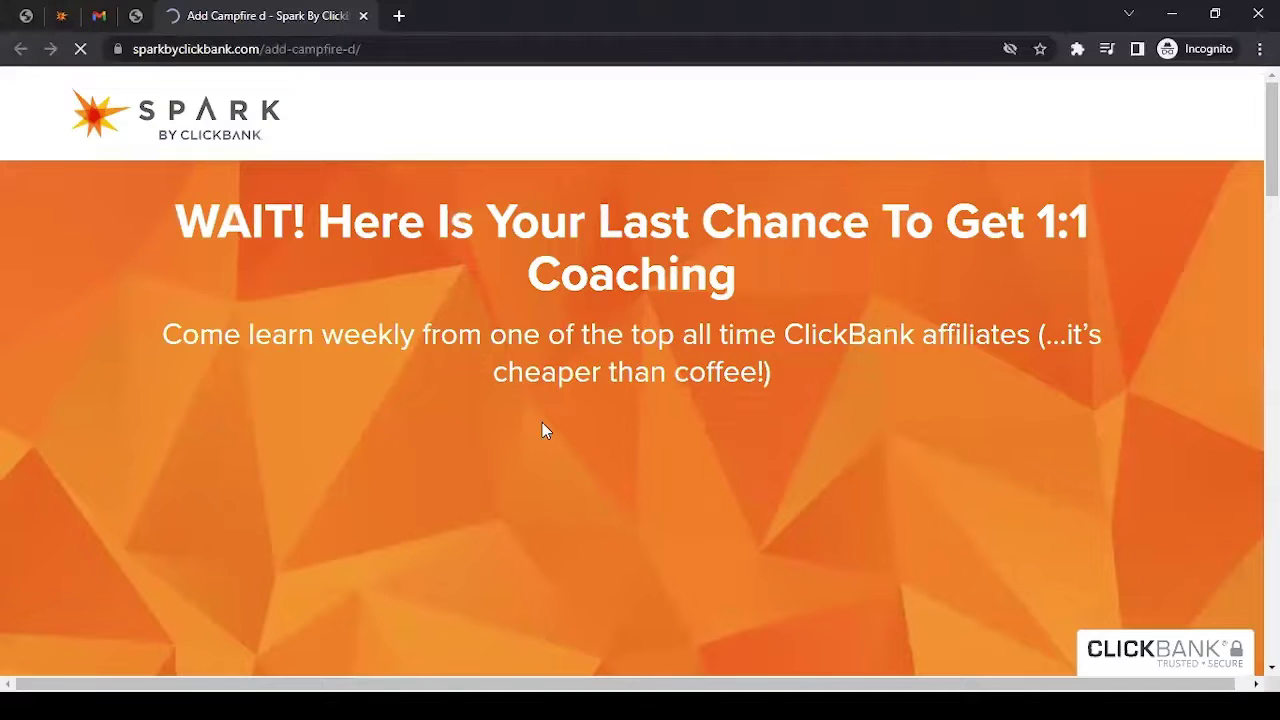
Decline the $7/month Campfire add-on via 'No thanks, just take me to my account'
scroll(542, 430, down, 2)
scroll(542, 430, down, 2)
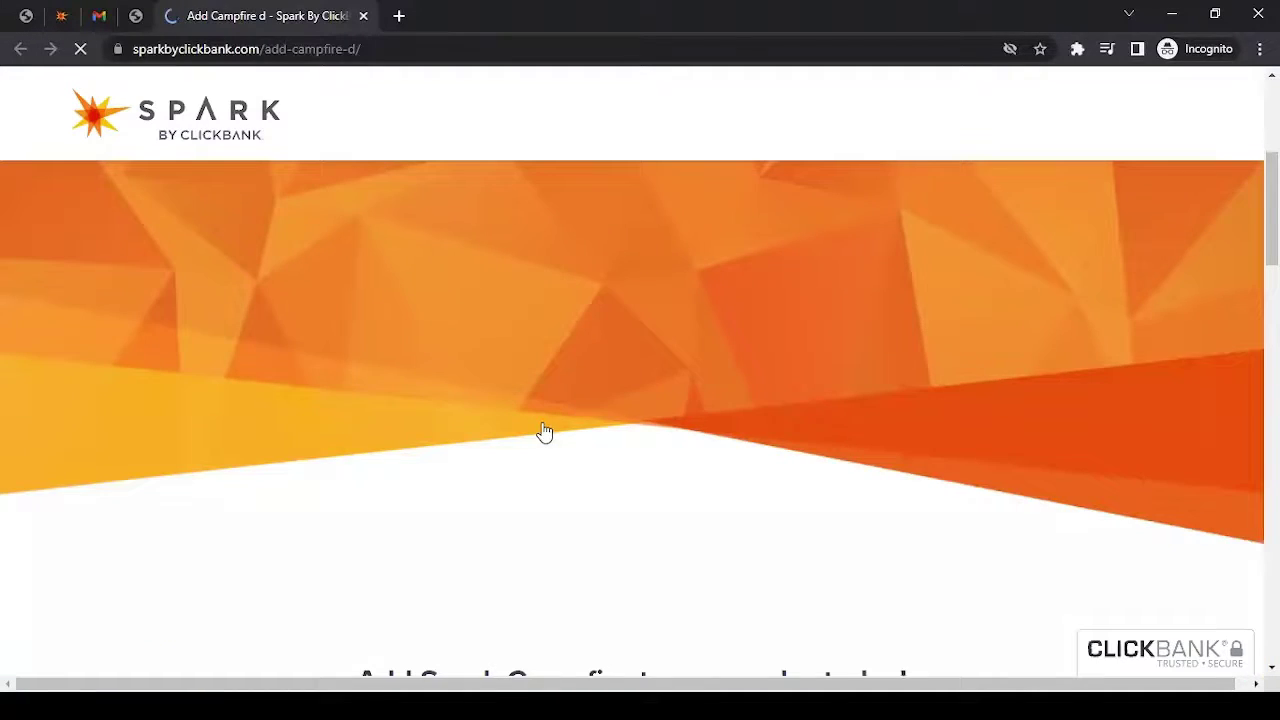
scroll(543, 429, down, 3)
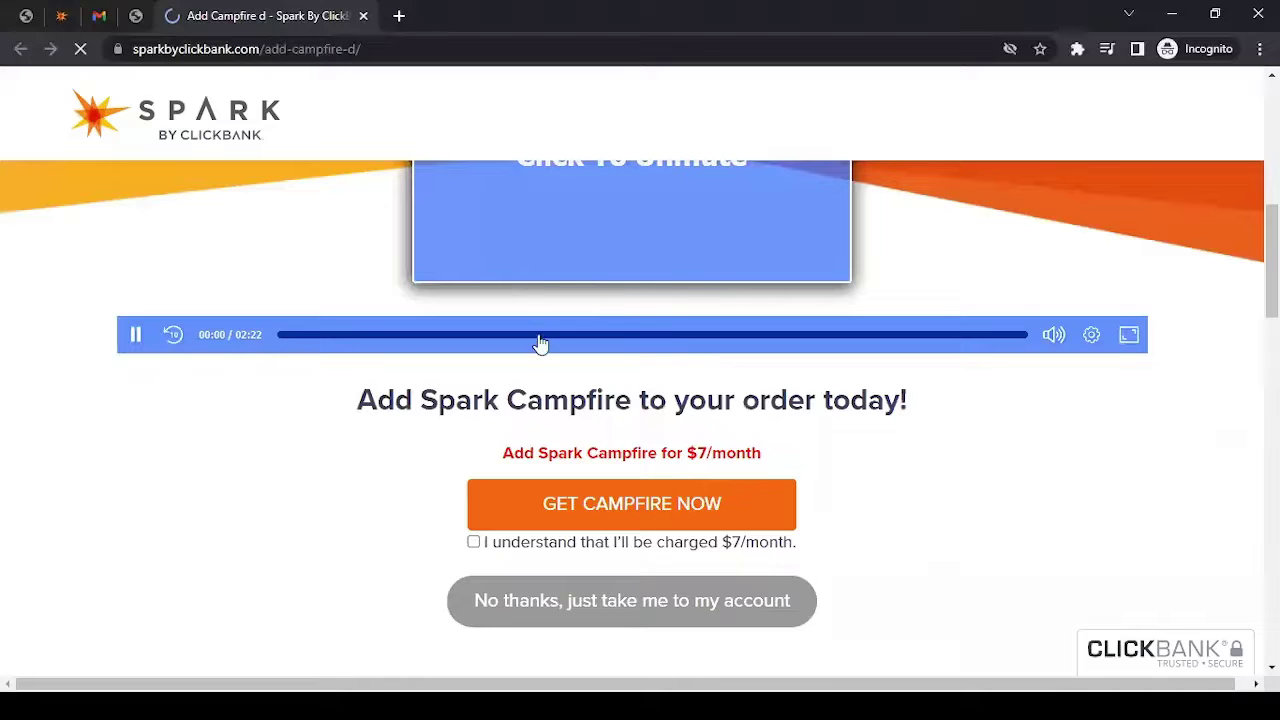
scroll(599, 388, up, 3)
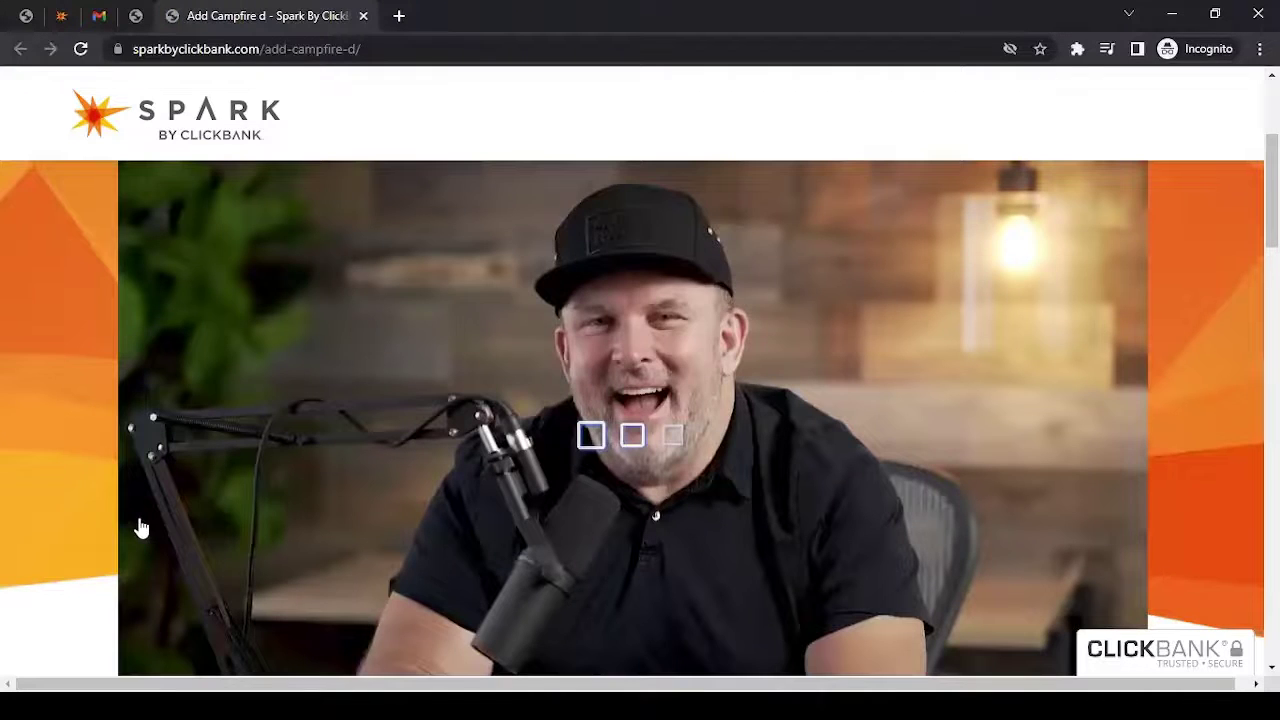
scroll(140, 528, down, 3)
scroll(802, 305, down, 2)
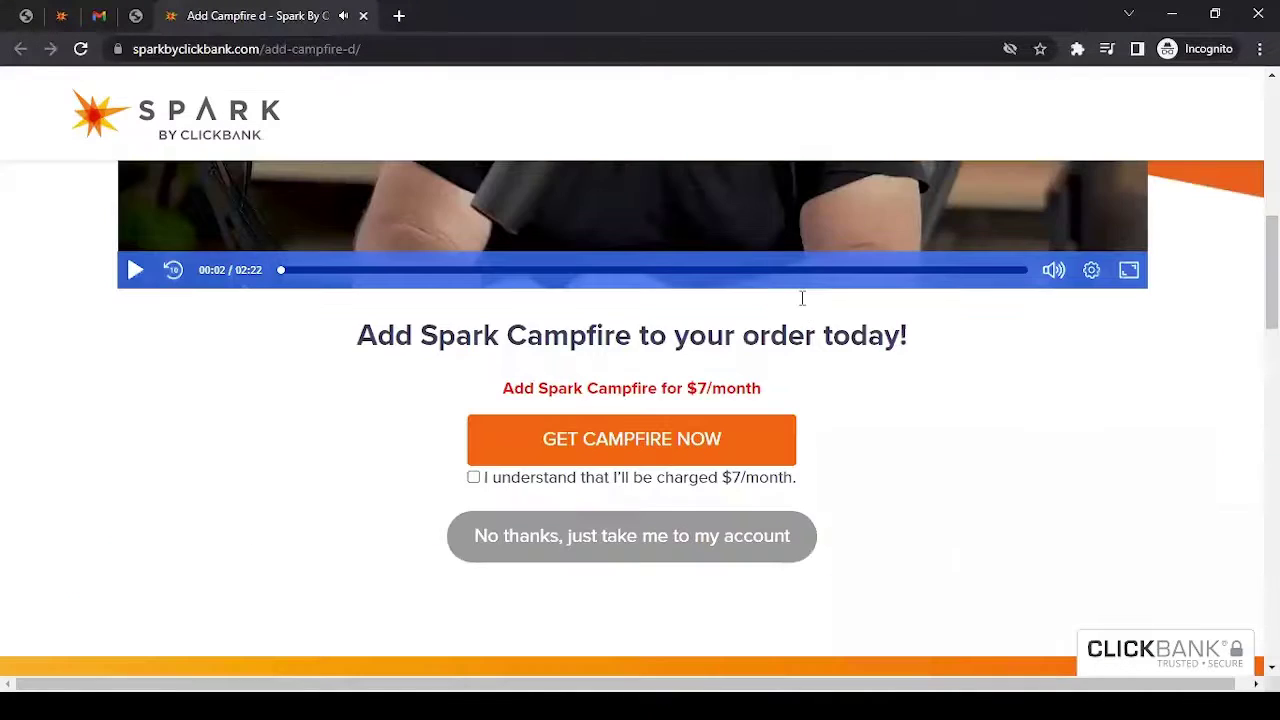
scroll(640, 380, down, 1)
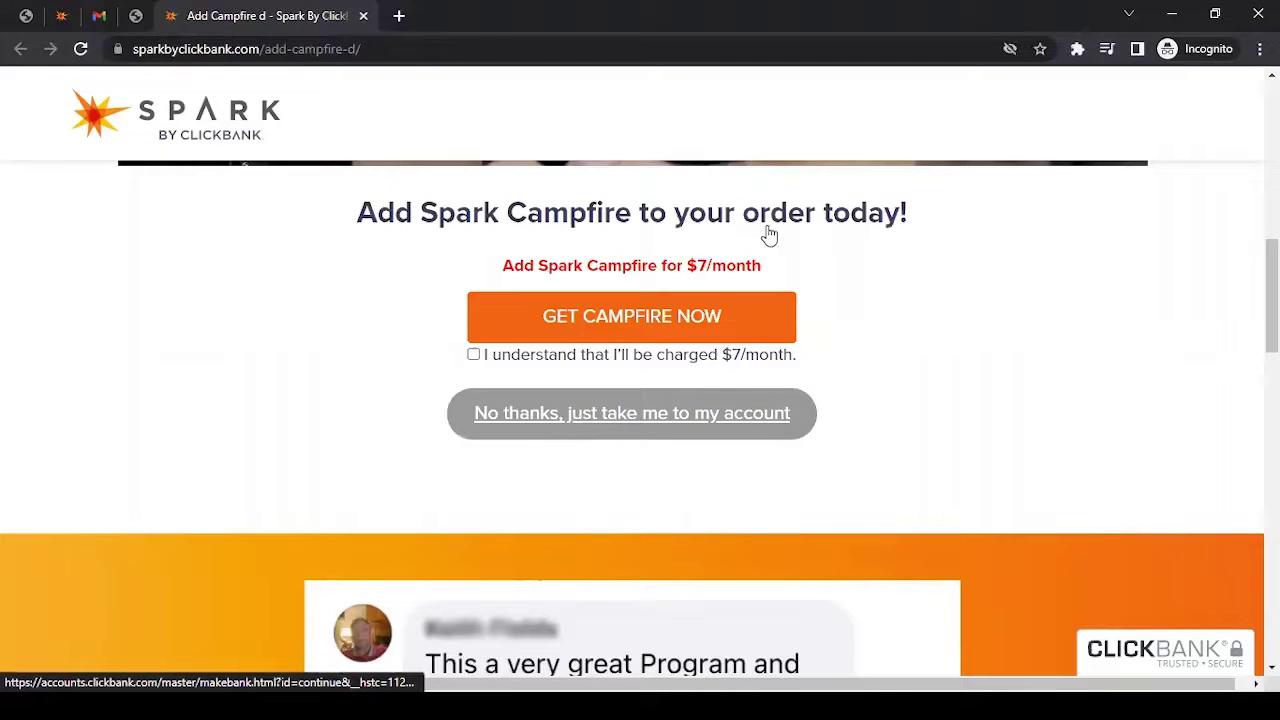
scroll(766, 234, up, 1)
scroll(530, 527, up, 1)
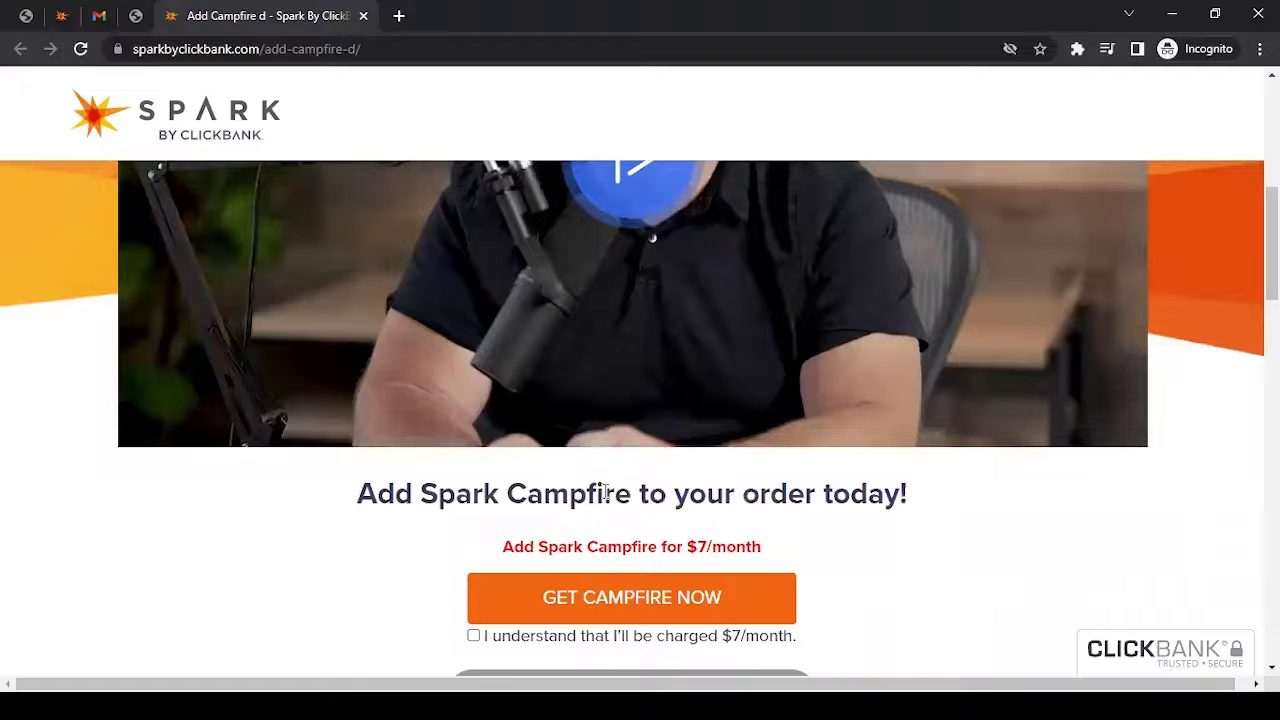
mouse_move(857, 354)
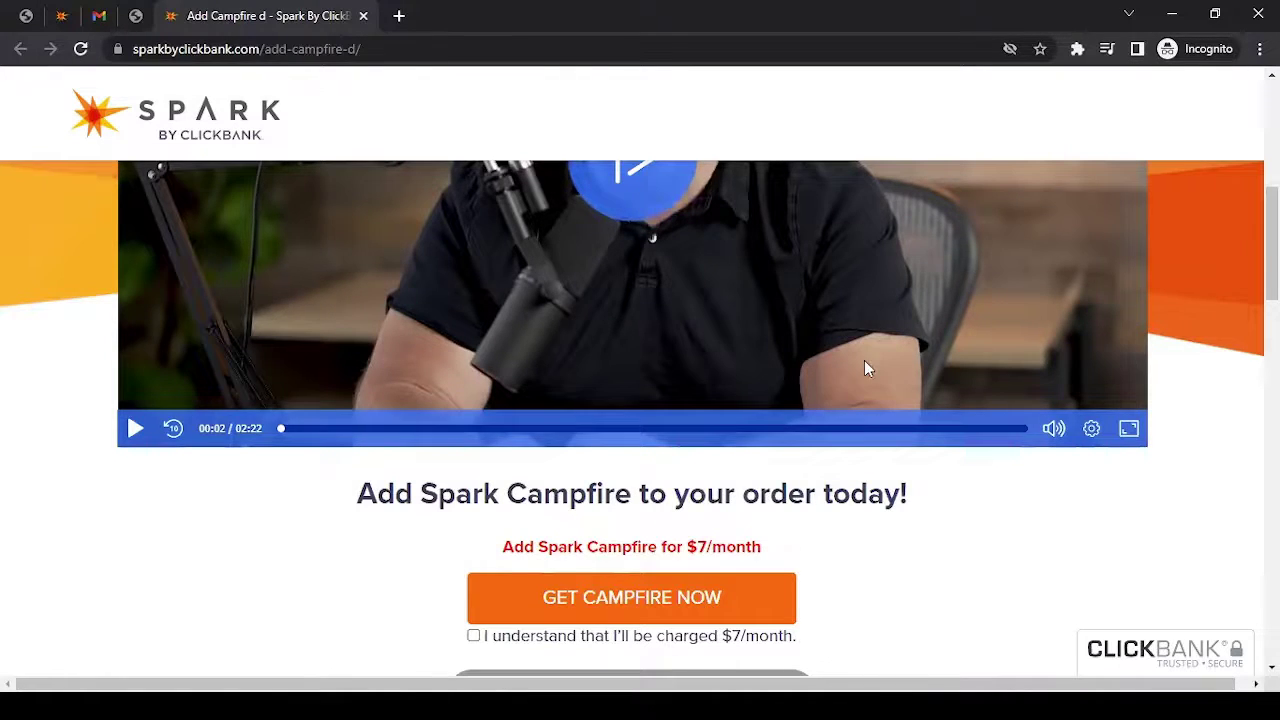
scroll(864, 360, down, 3)
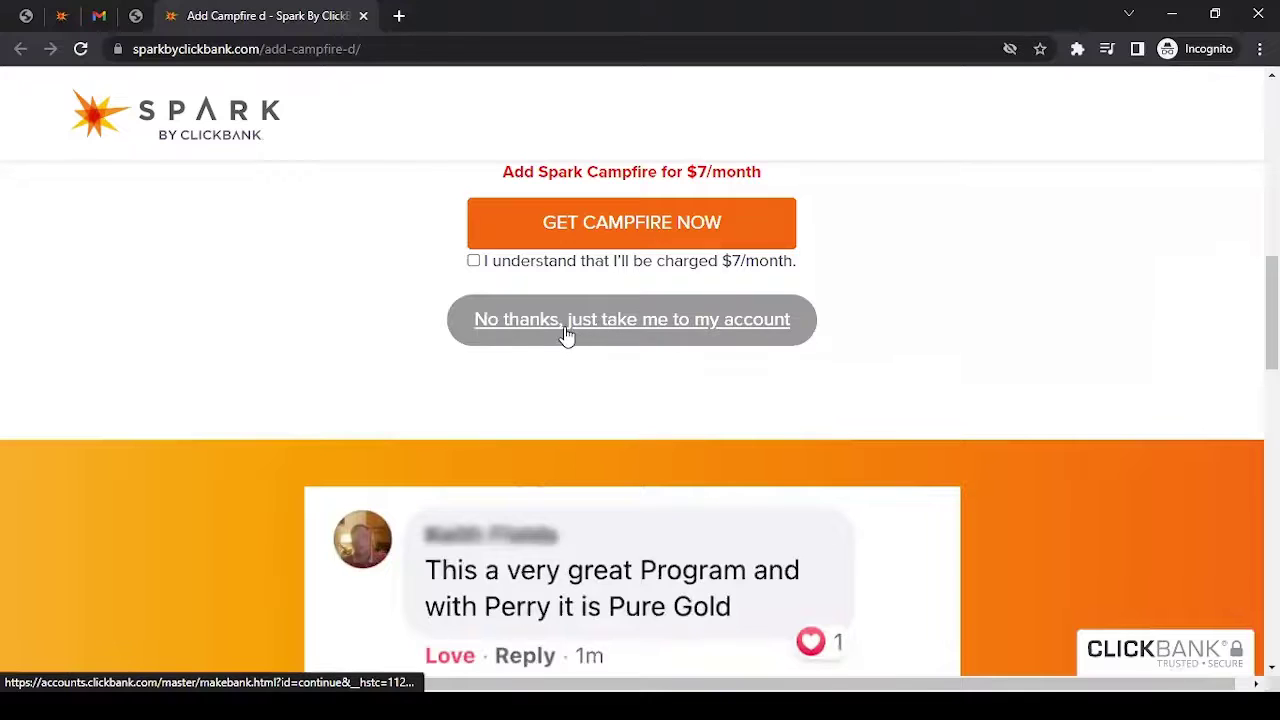
click(564, 330)
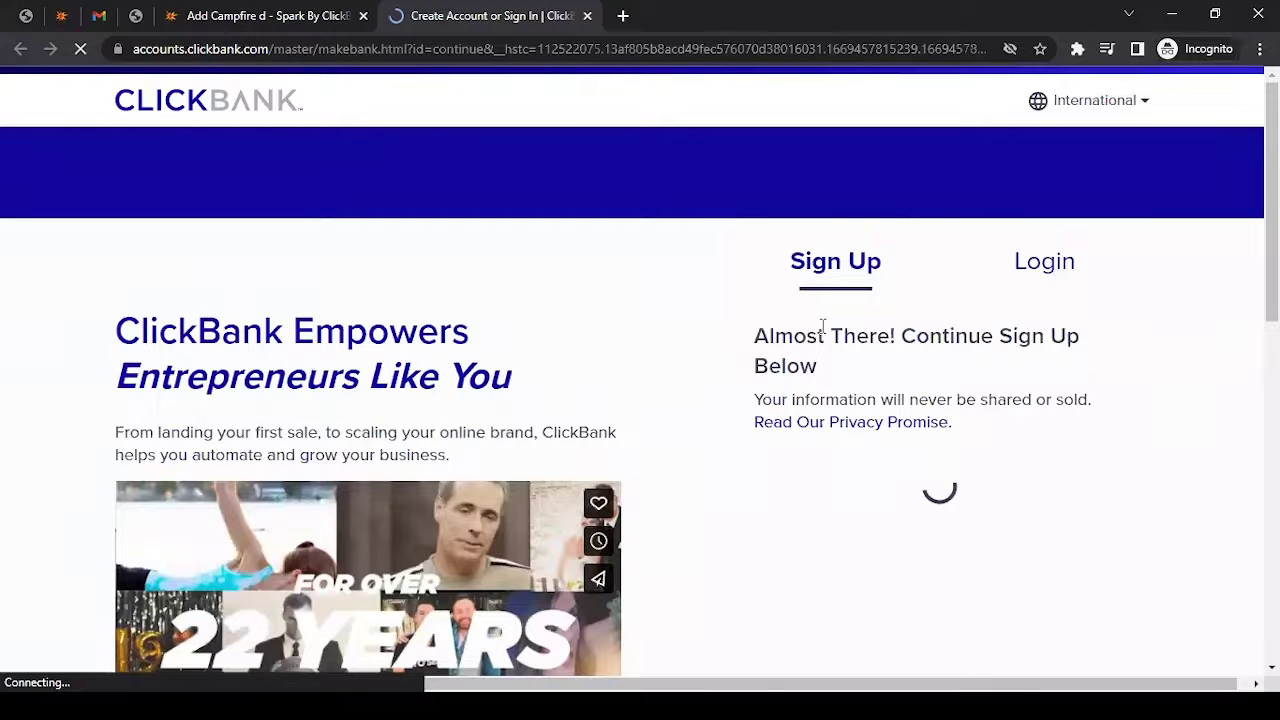
Set the country to India and enter the first and last name
scroll(866, 257, down, 3)
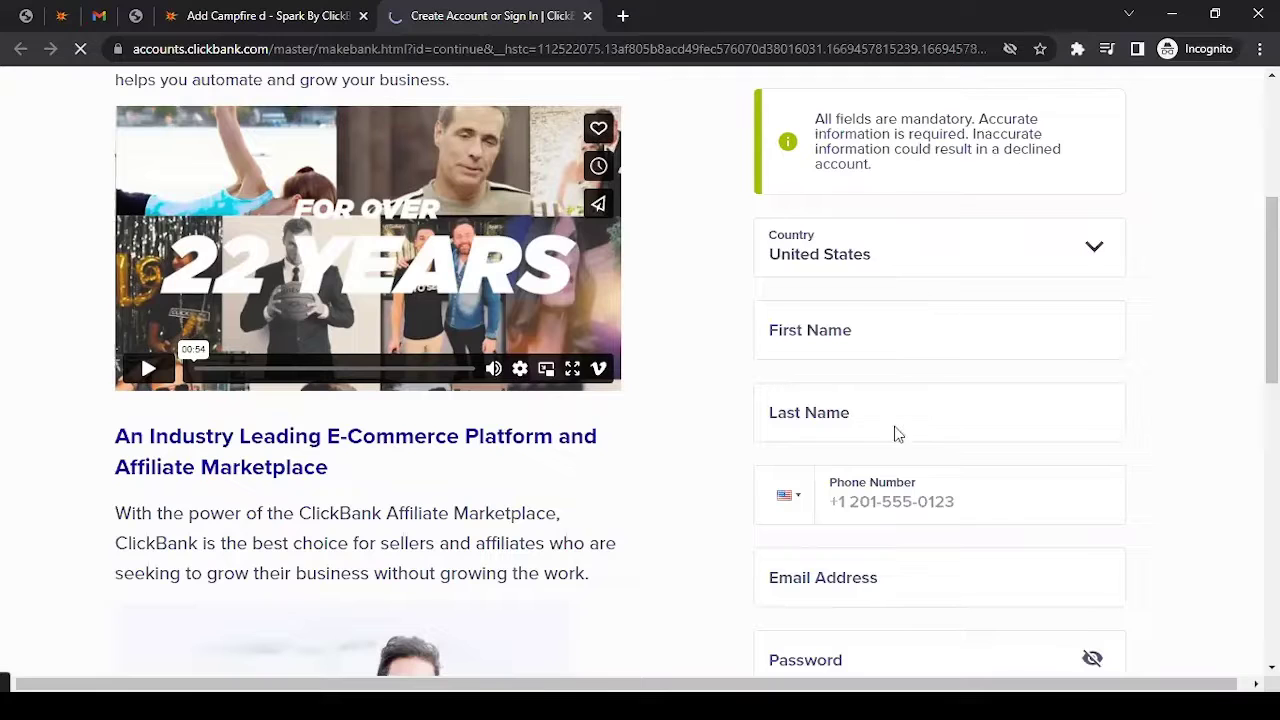
scroll(897, 450, up, 20)
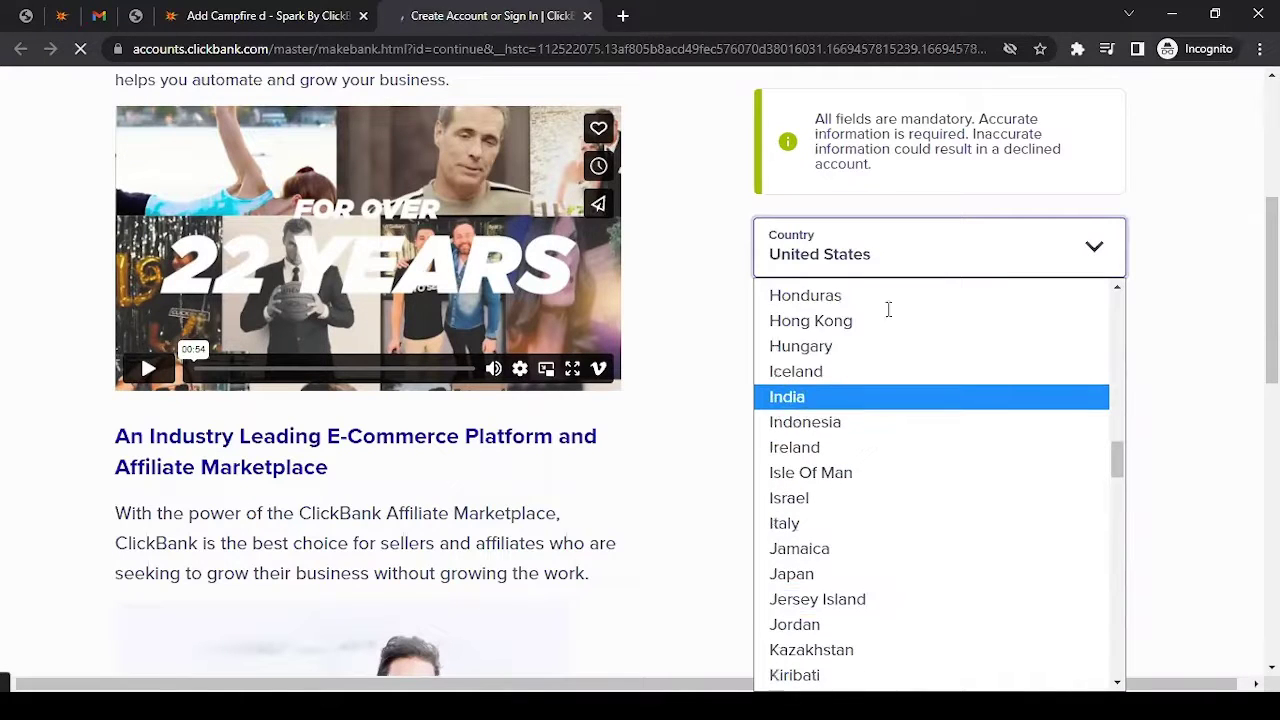
key(Return)
scroll(888, 310, down, 1)
click(890, 243)
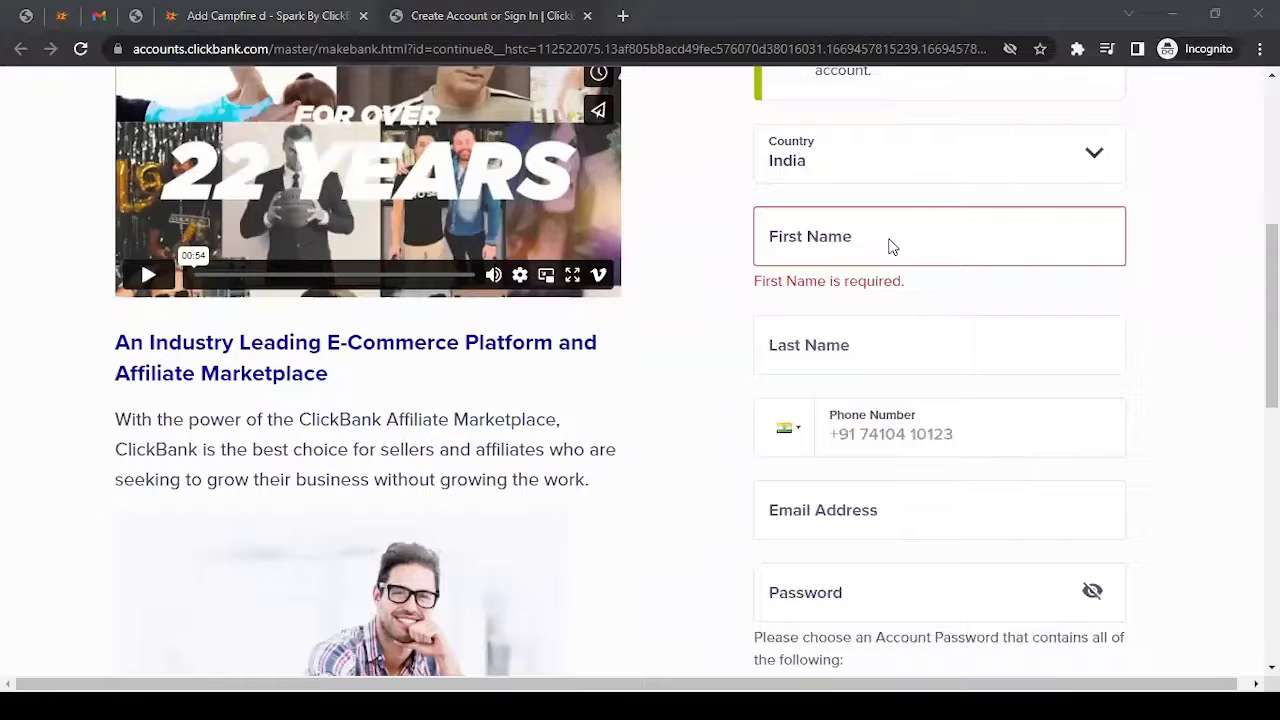
text(John)
key(Tab)
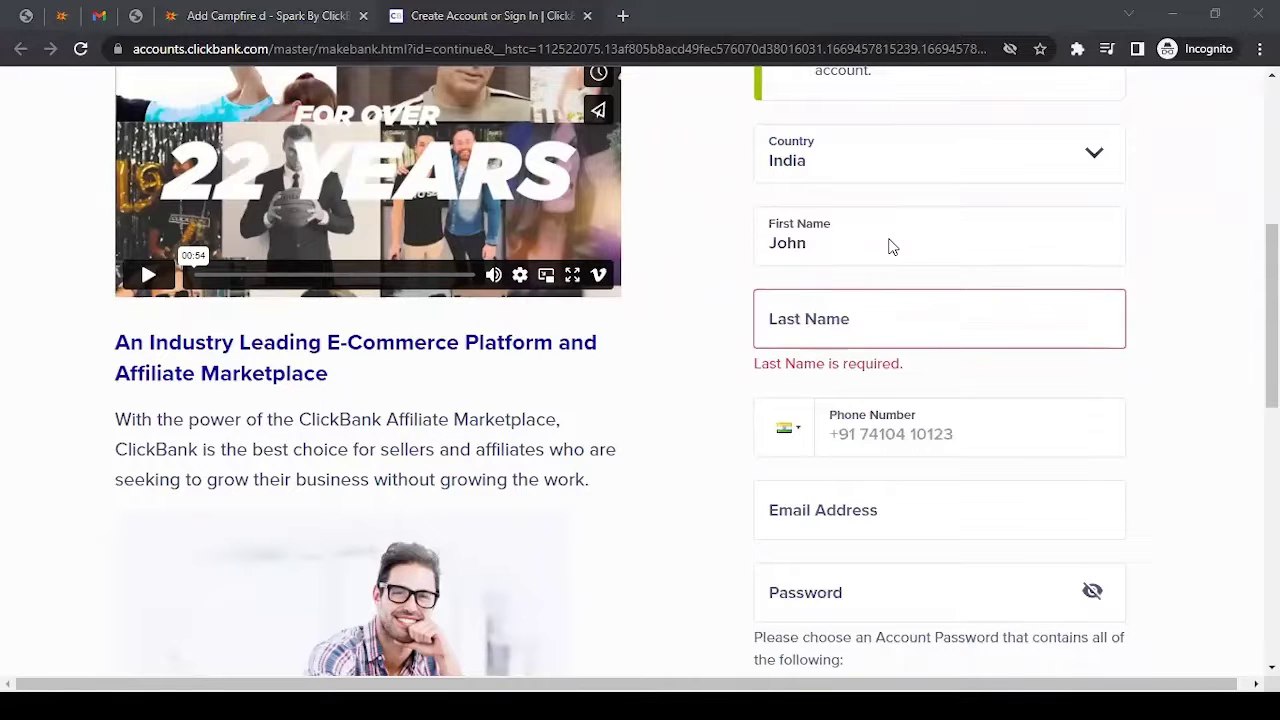
text(LNU)
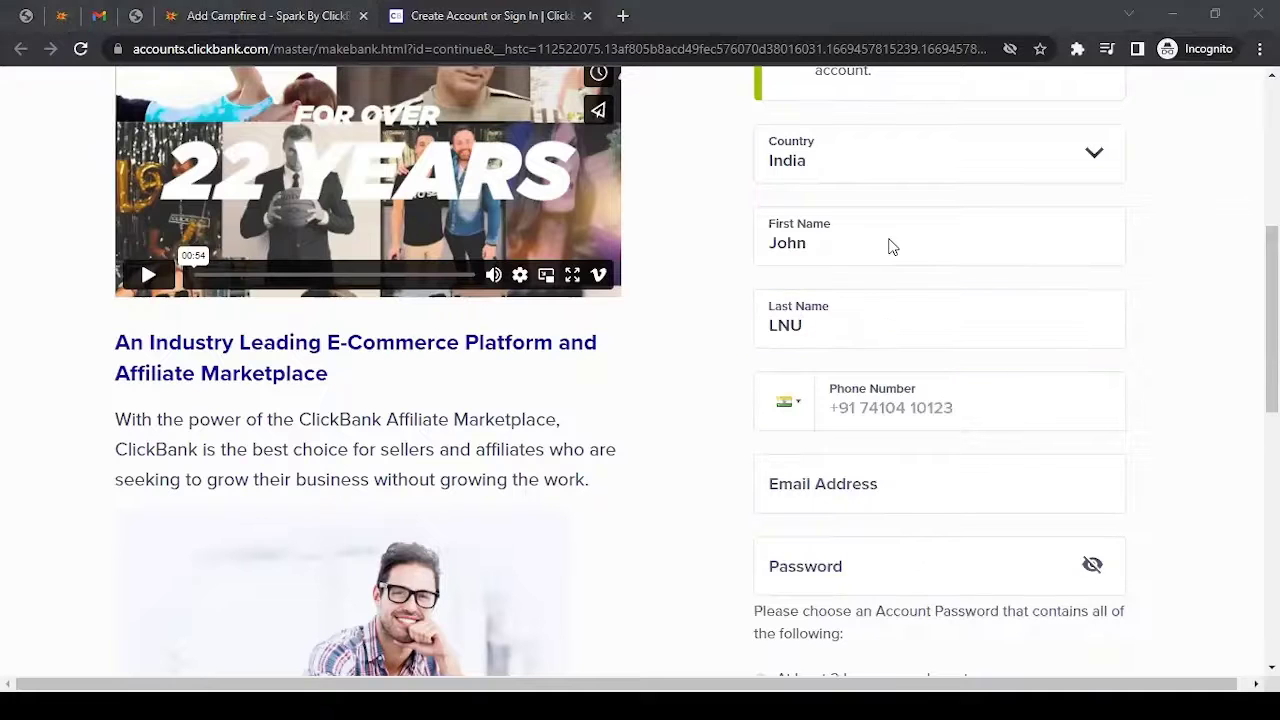
Enter the +91 phone number and the e-mail address
click(867, 317)
scroll(867, 317, down, 2)
click(875, 224)
text(+91)
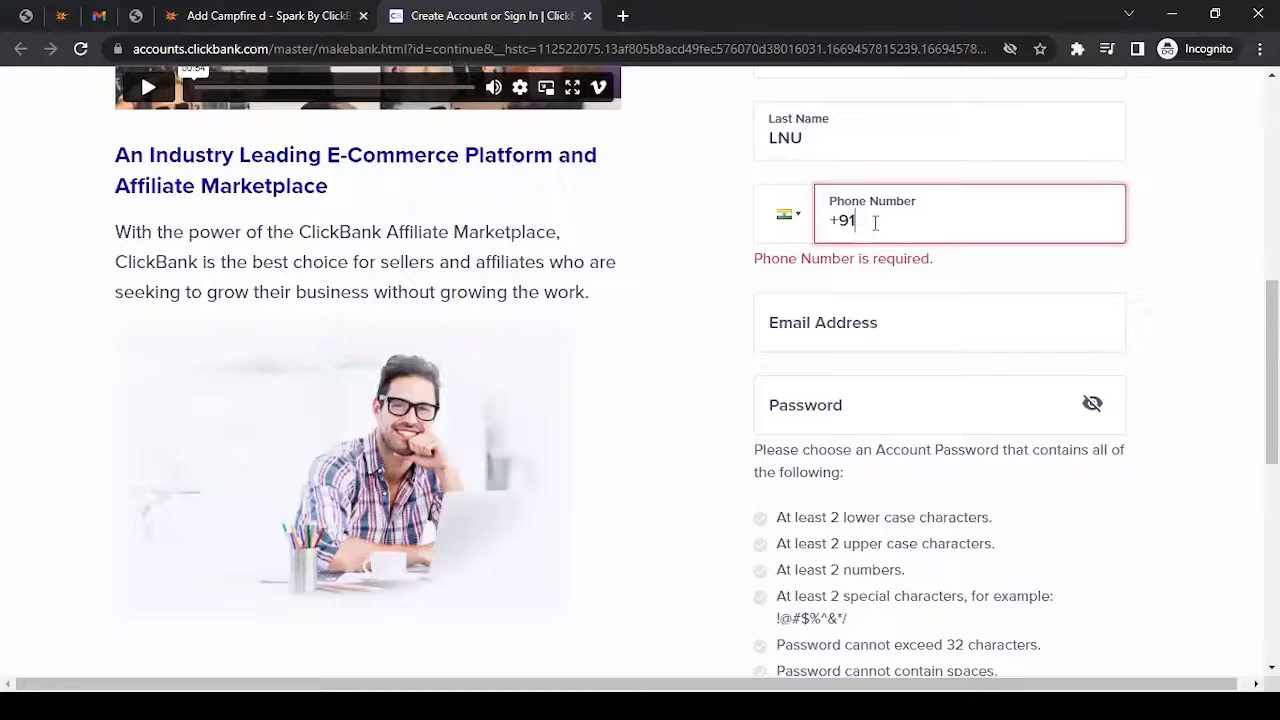
key(ctrl+v)
scroll(817, 206, down, 2)
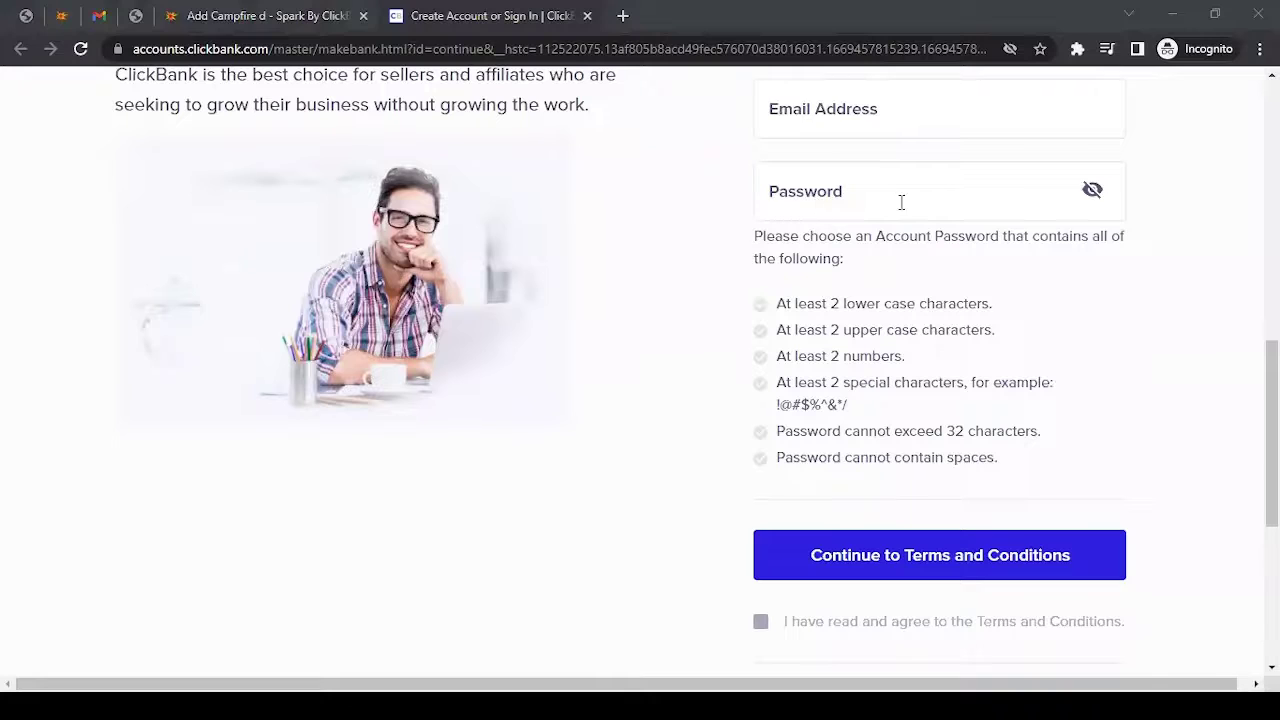
key(ctrl+v)
click(703, 249)
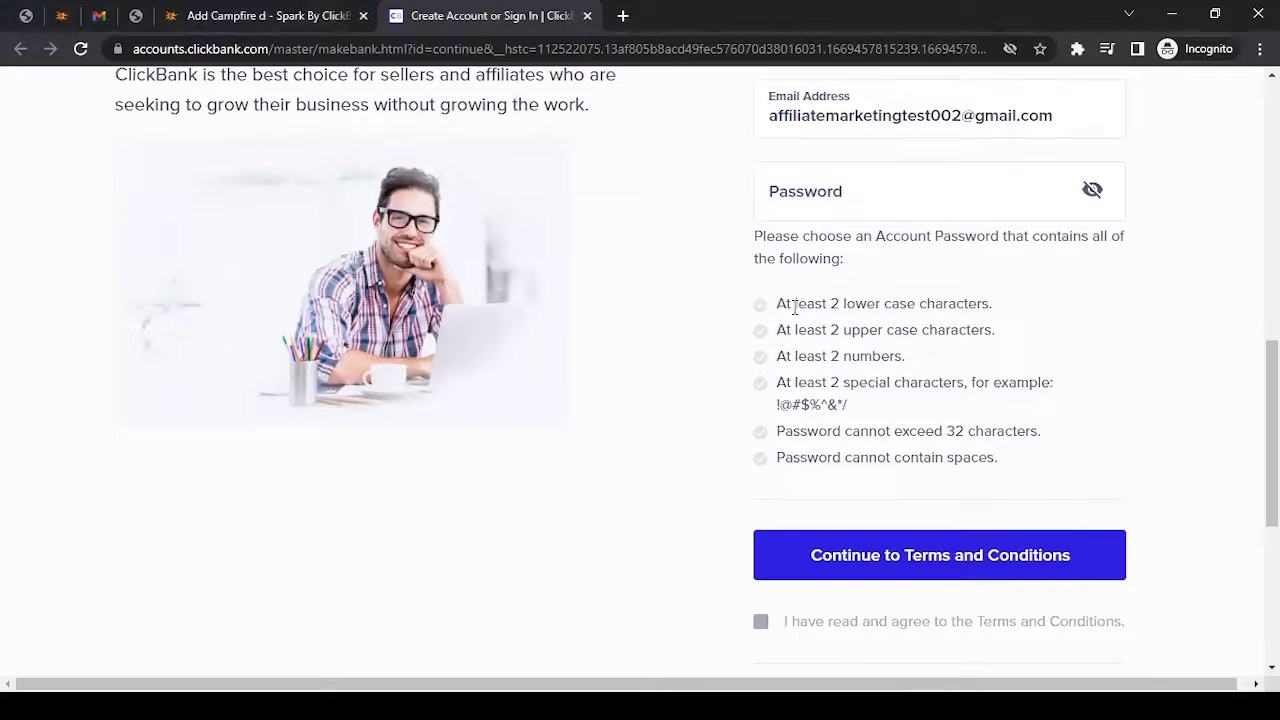
Paste an account password that meets all six listed requirements
drag(795, 303, 1025, 463)
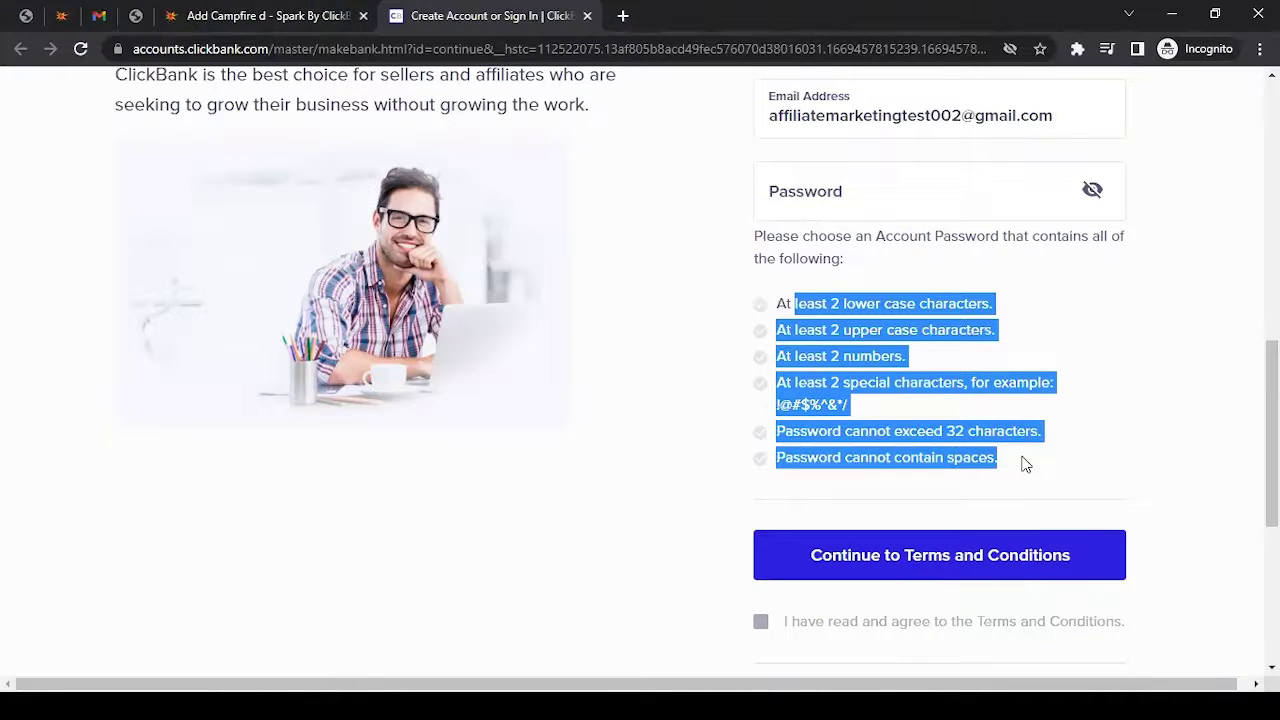
click(1037, 474)
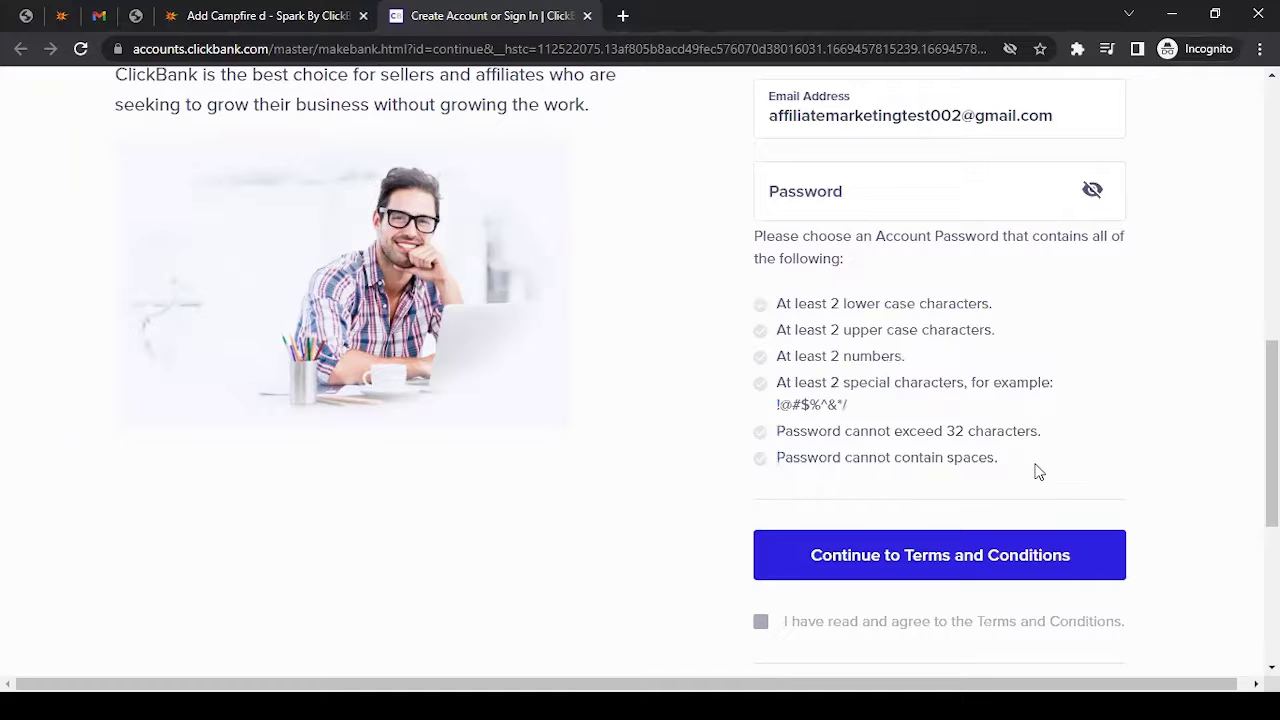
key(alt+Tab)
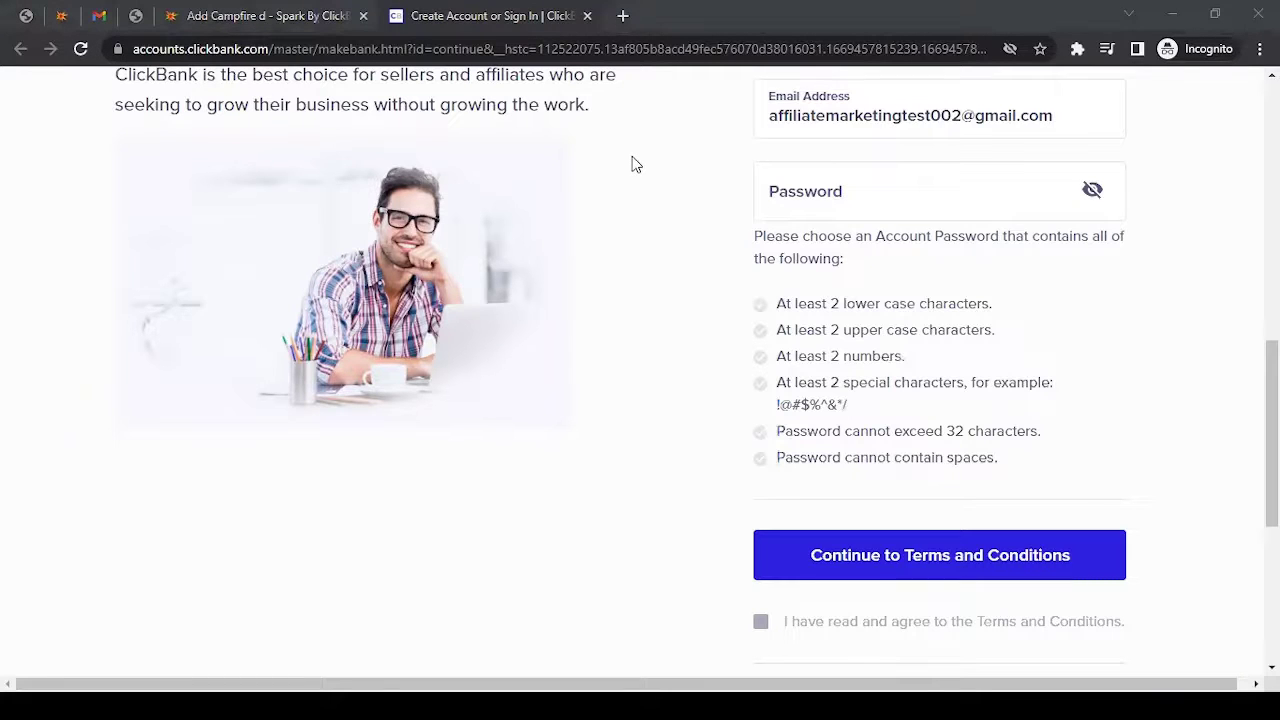
key(alt+Tab)
click(857, 189)
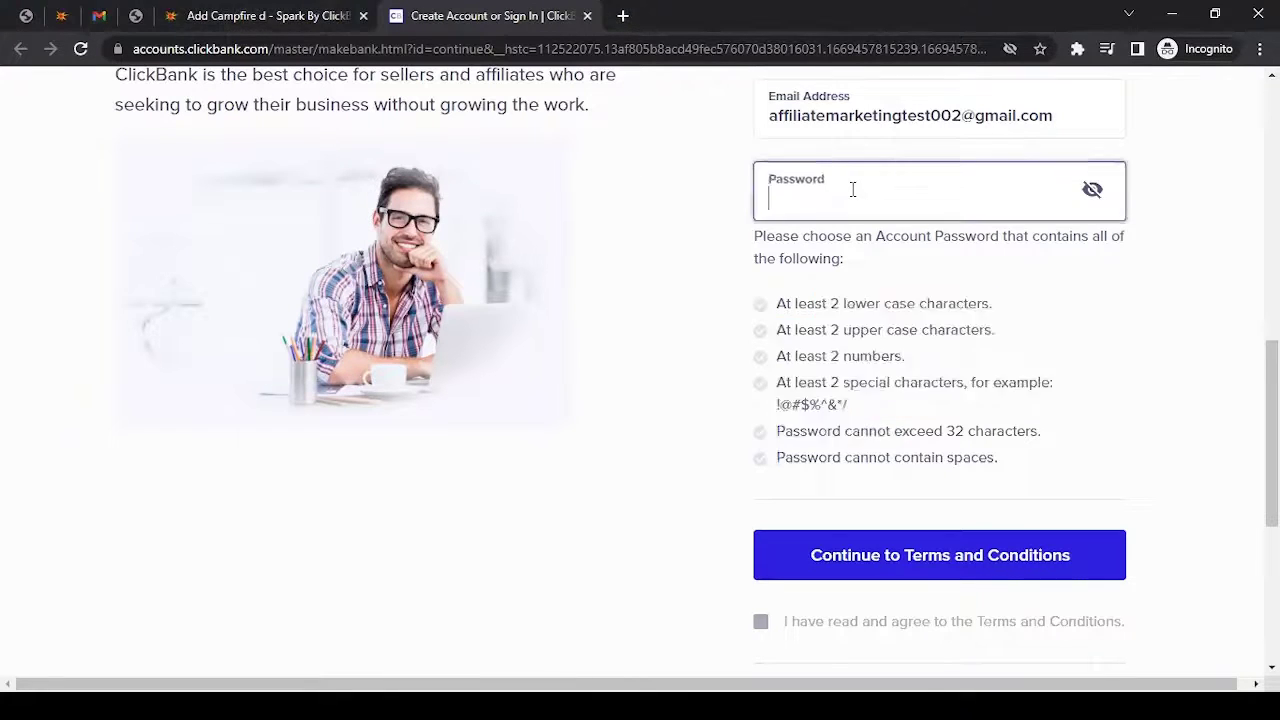
key(ctrl+v)
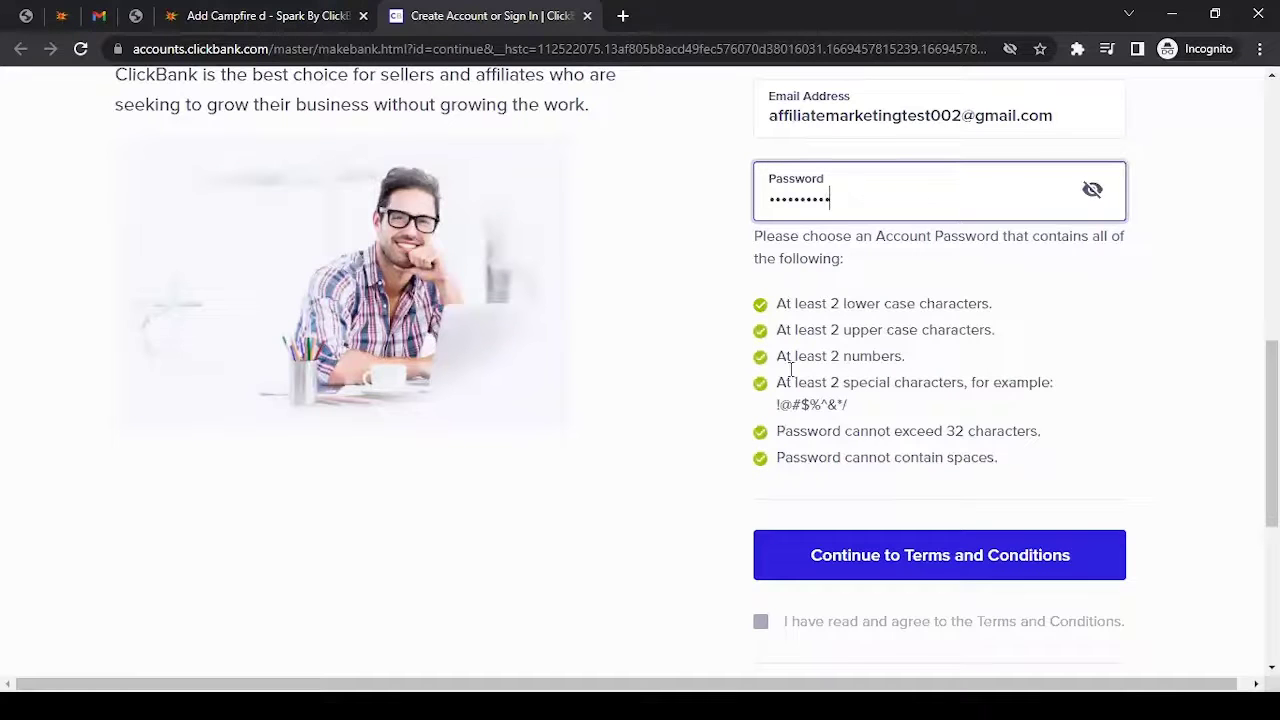
scroll(900, 436, down, 2)
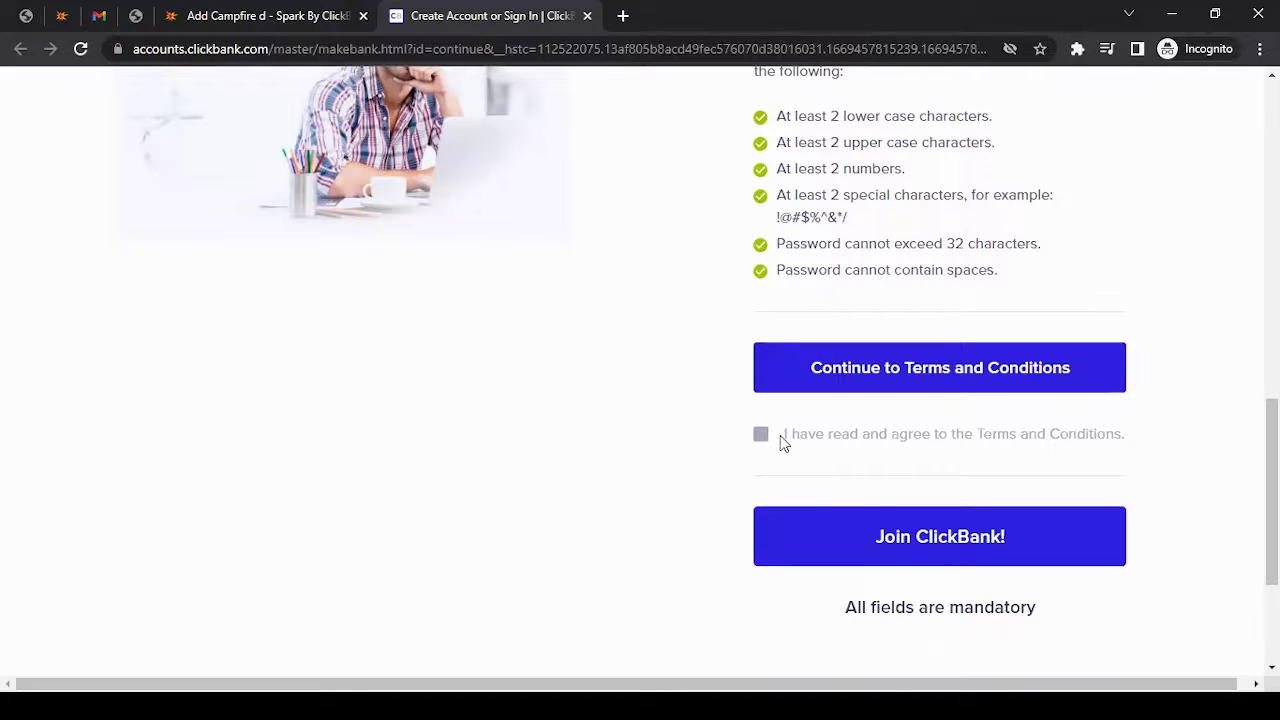
Open the Client Contract in a new tab and read through it
click(979, 385)
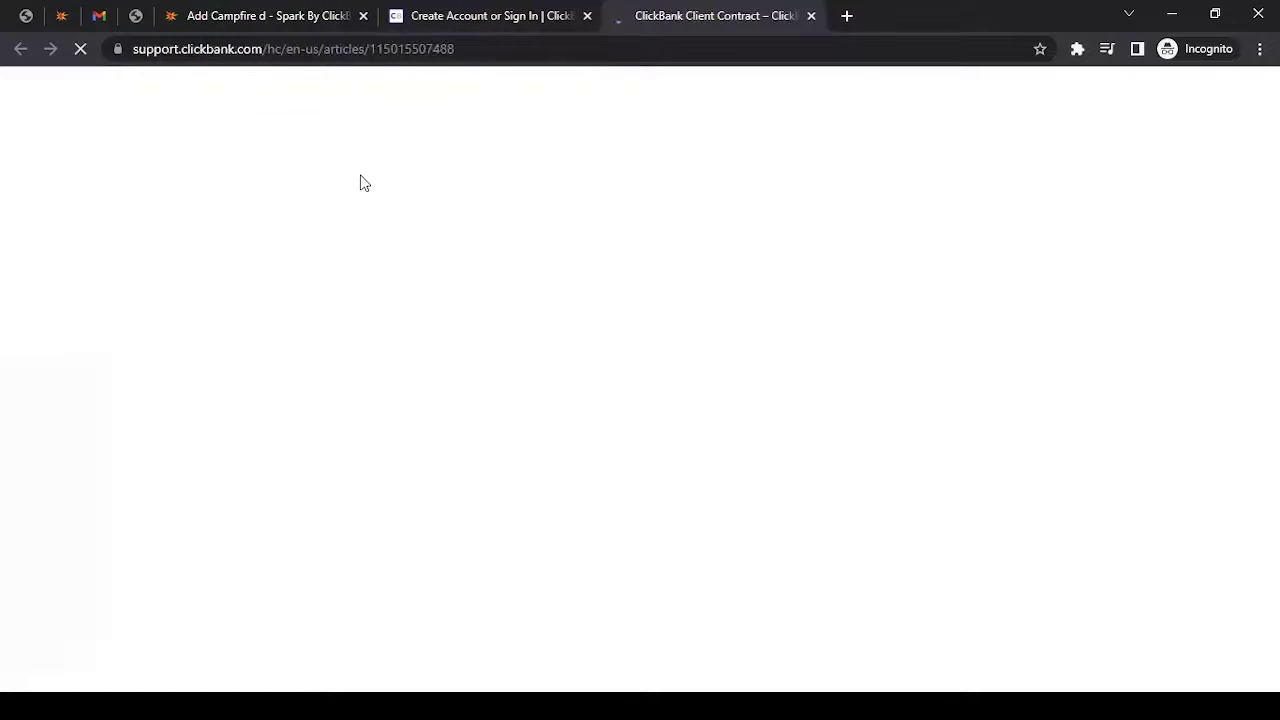
scroll(543, 375, down, 3)
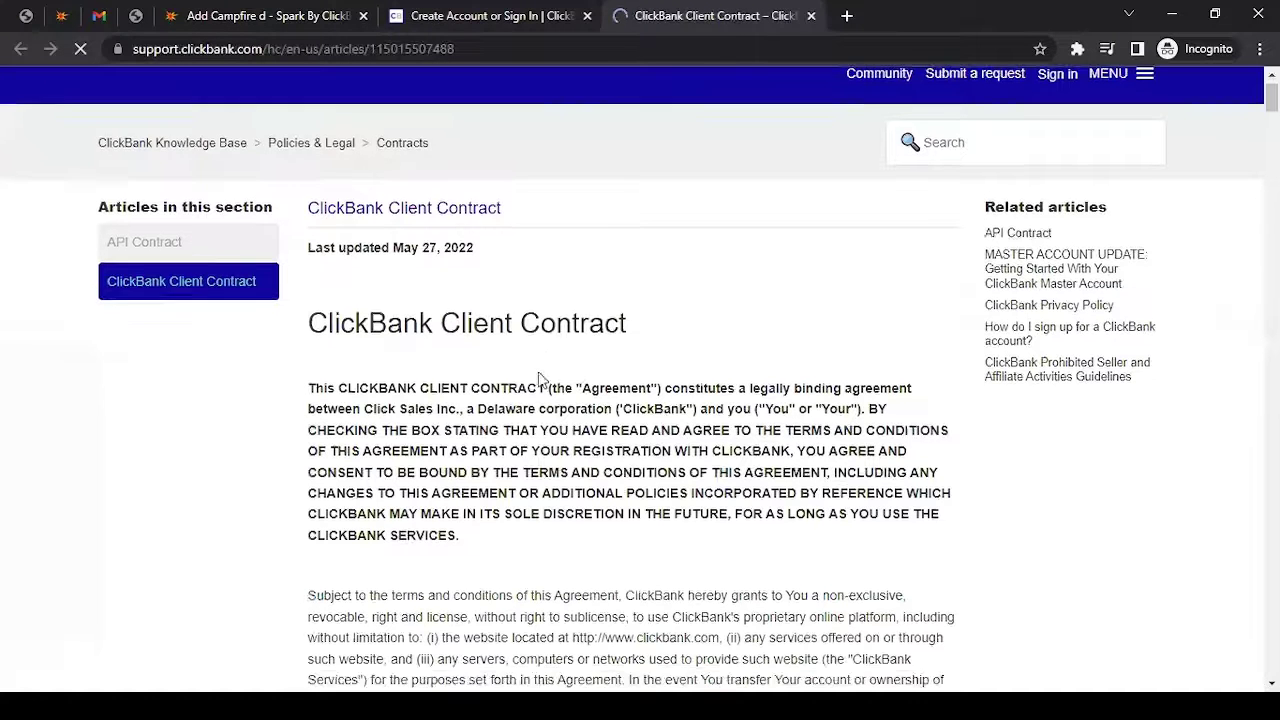
scroll(538, 372, down, 20)
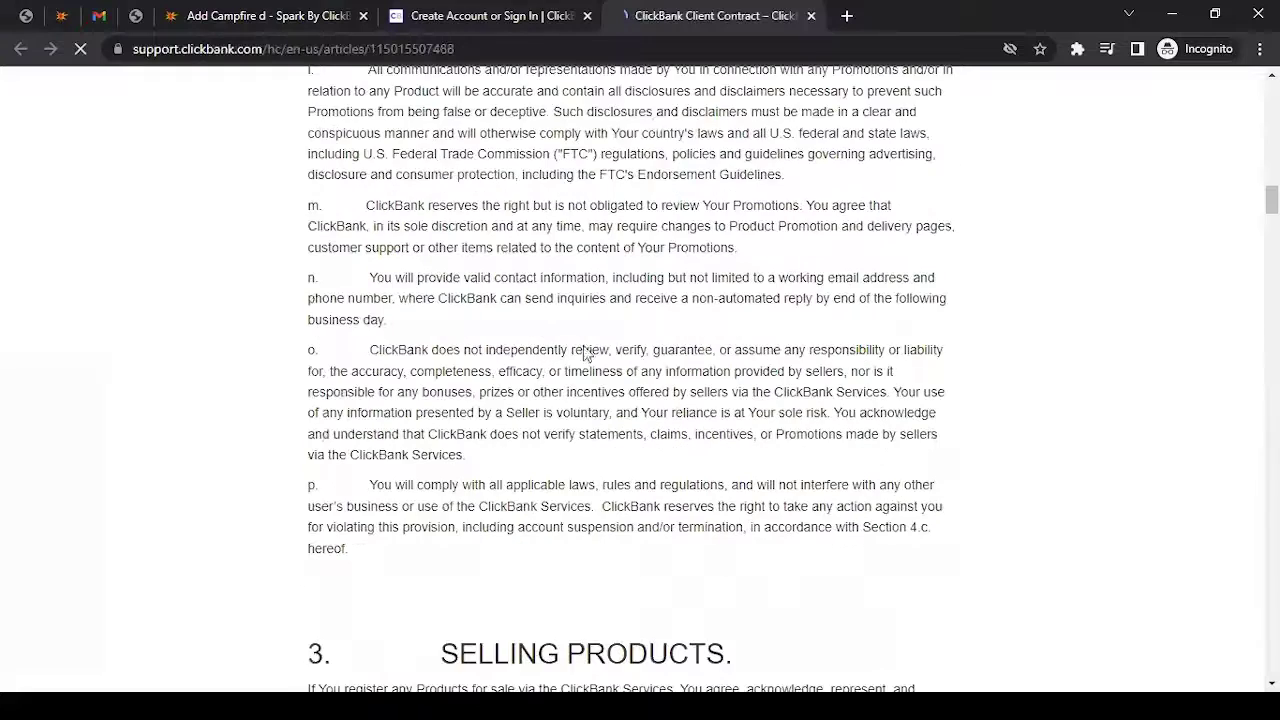
click(523, 11)
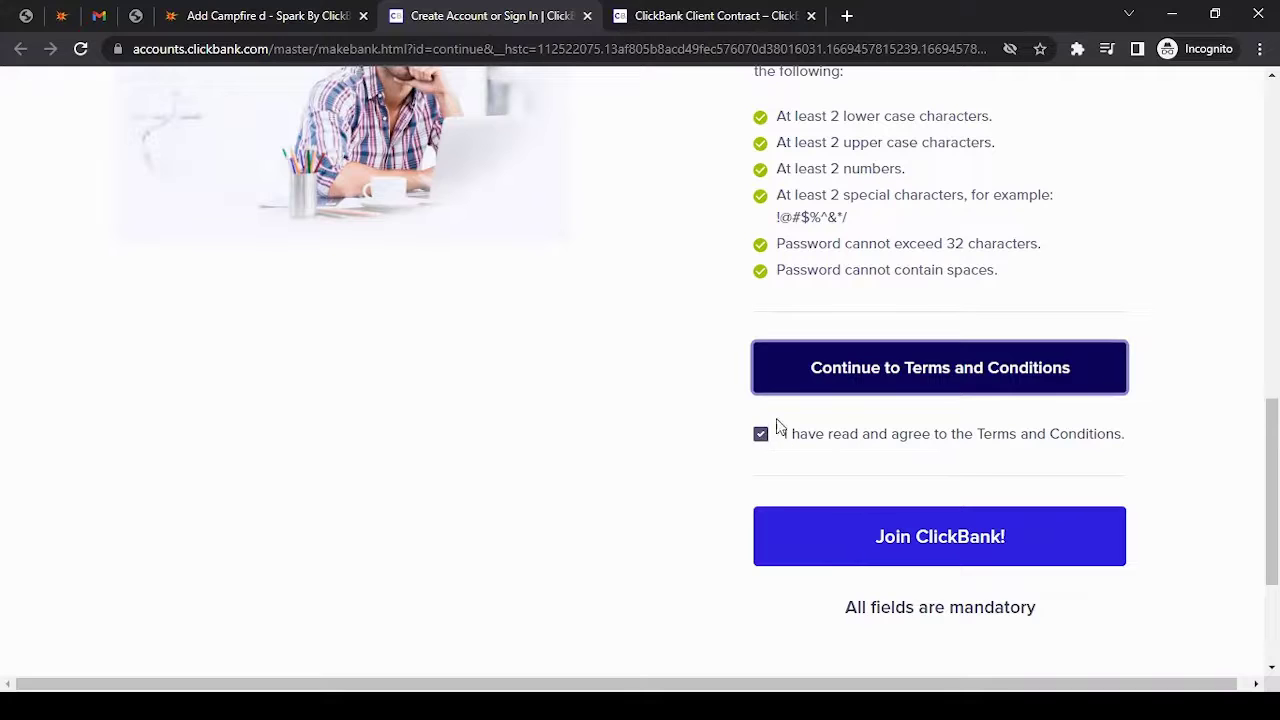
Agree to the terms and submit the sign-up with 'Join ClickBank!'
scroll(829, 446, down, 1)
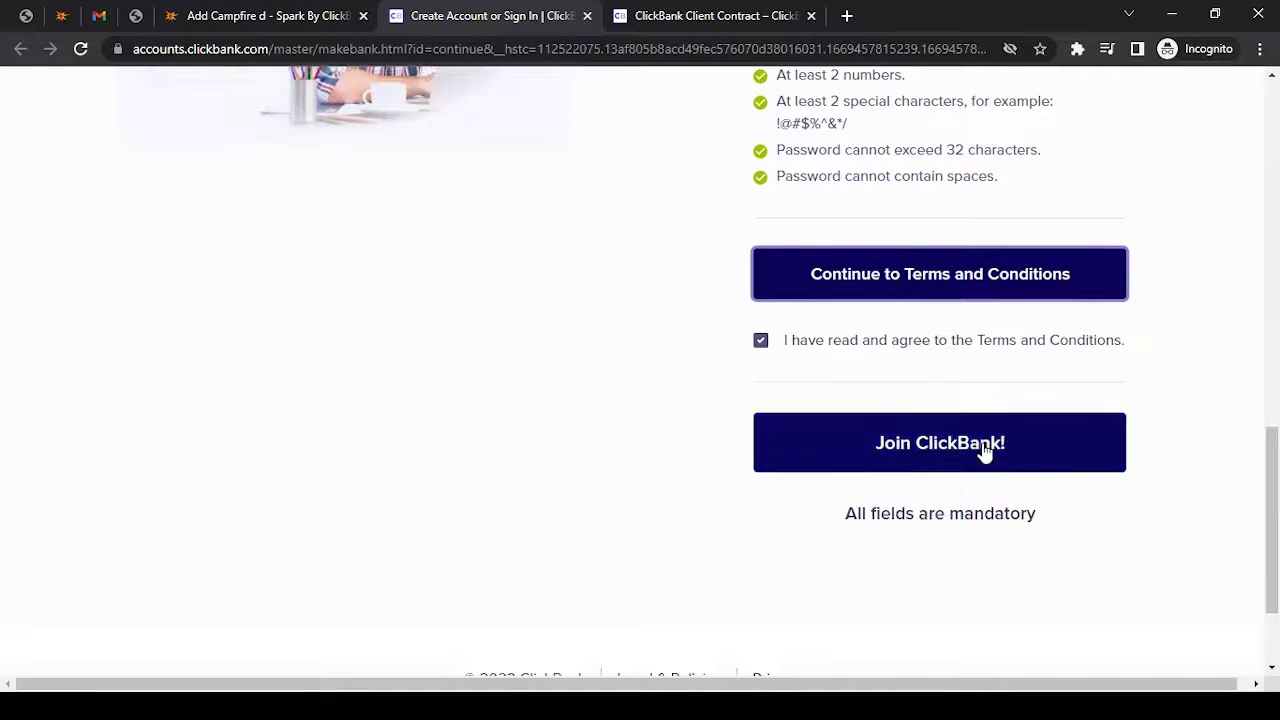
scroll(986, 449, down, 1)
click(940, 352)
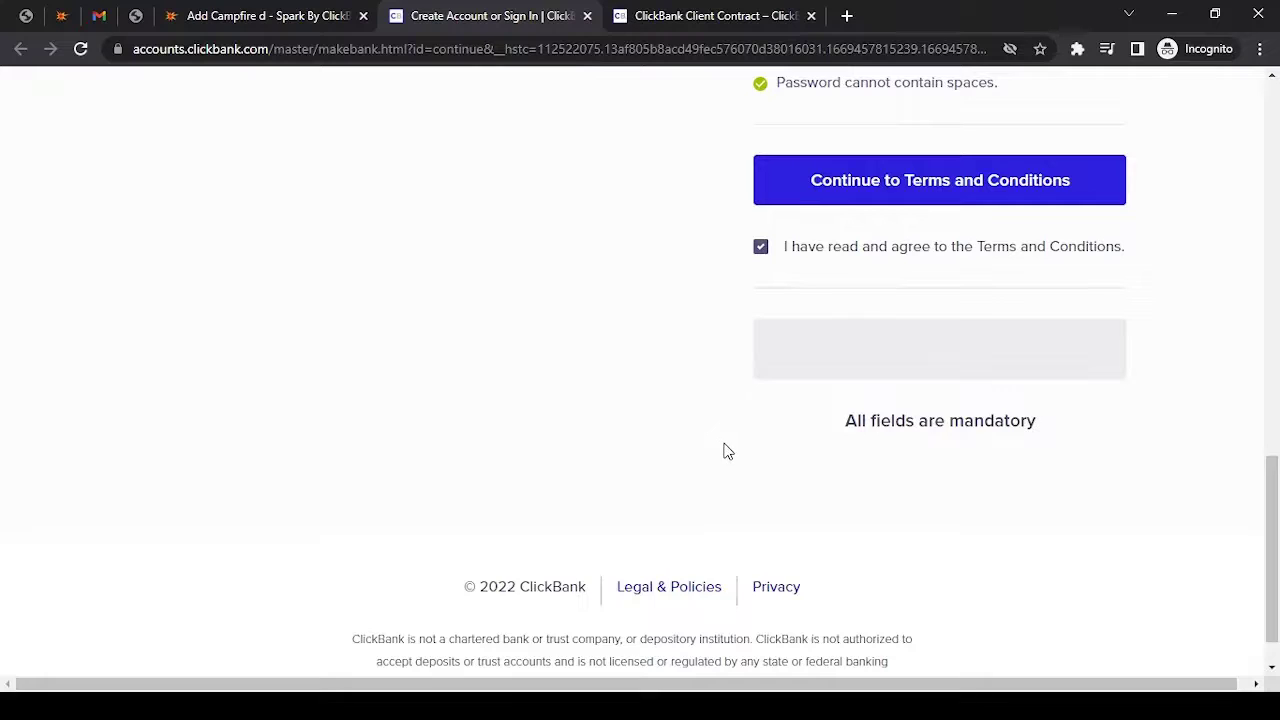
scroll(728, 452, up, 4)
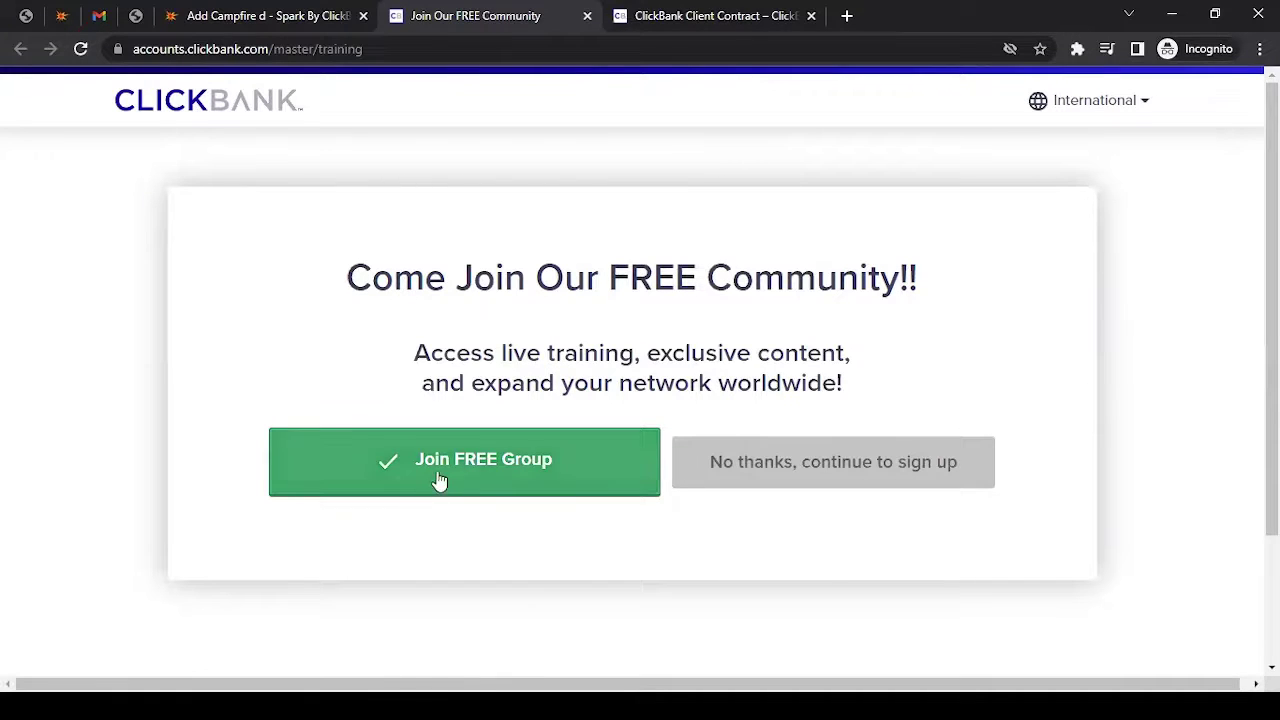
Skip the free community group, then accept and download the XMissionDomains suppression list
click(813, 477)
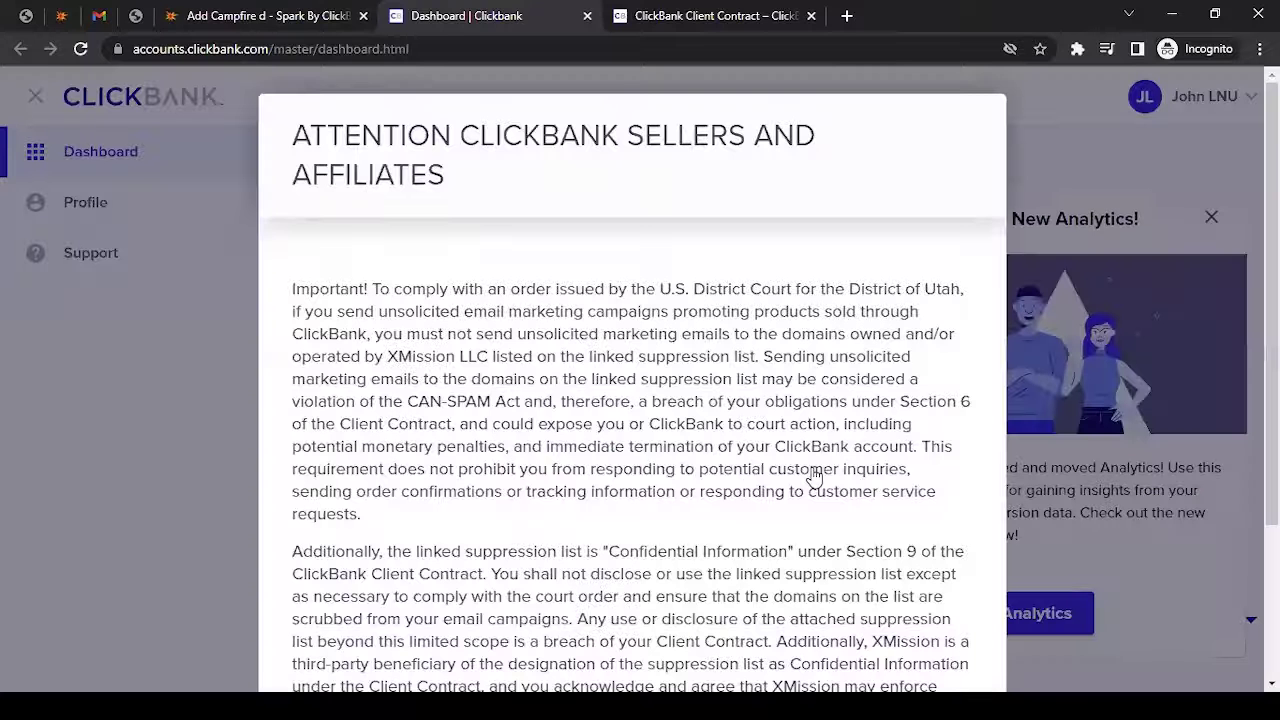
scroll(615, 262, down, 3)
scroll(598, 268, down, 2)
drag(294, 101, 570, 524)
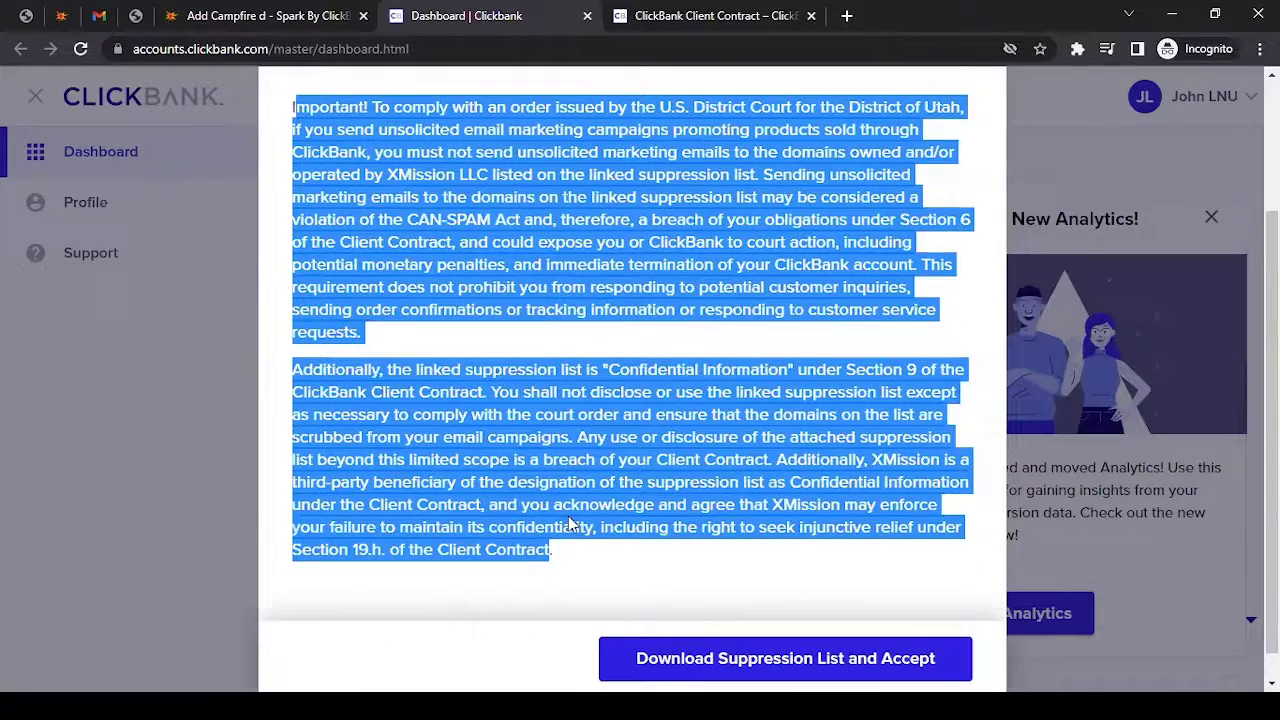
scroll(570, 524, up, 2)
scroll(568, 516, down, 3)
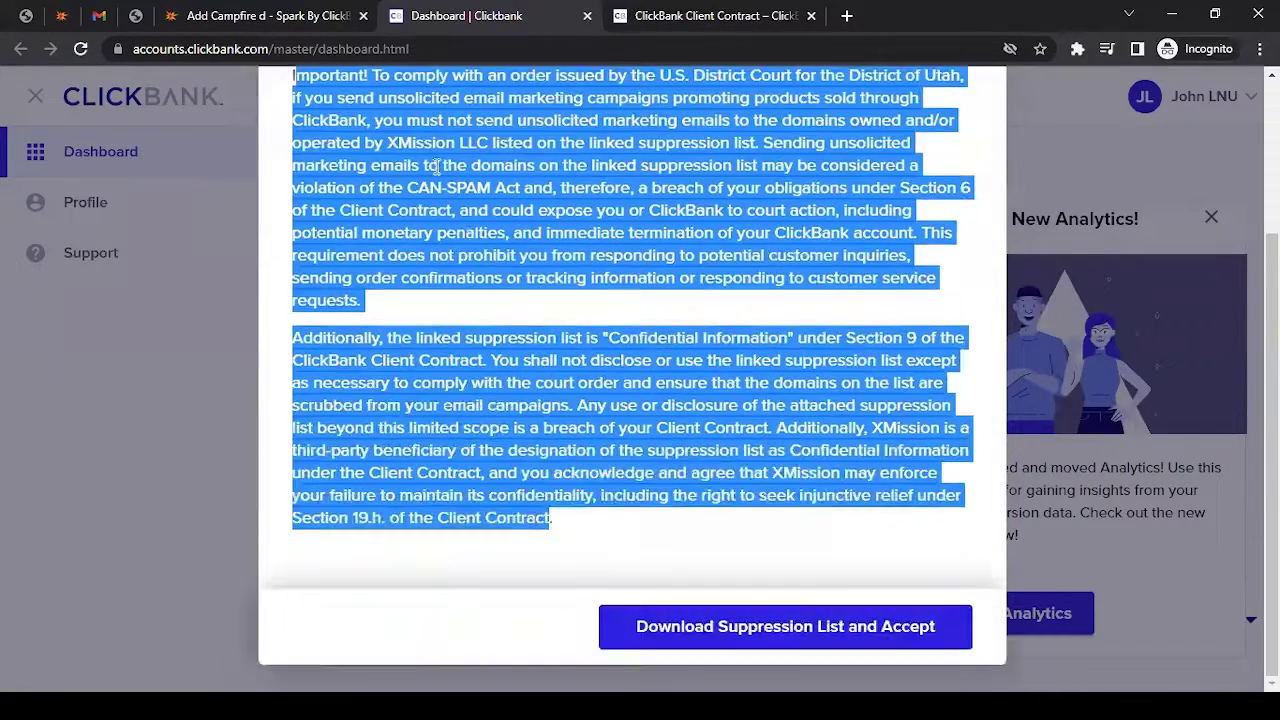
click(562, 505)
drag(577, 528, 410, 232)
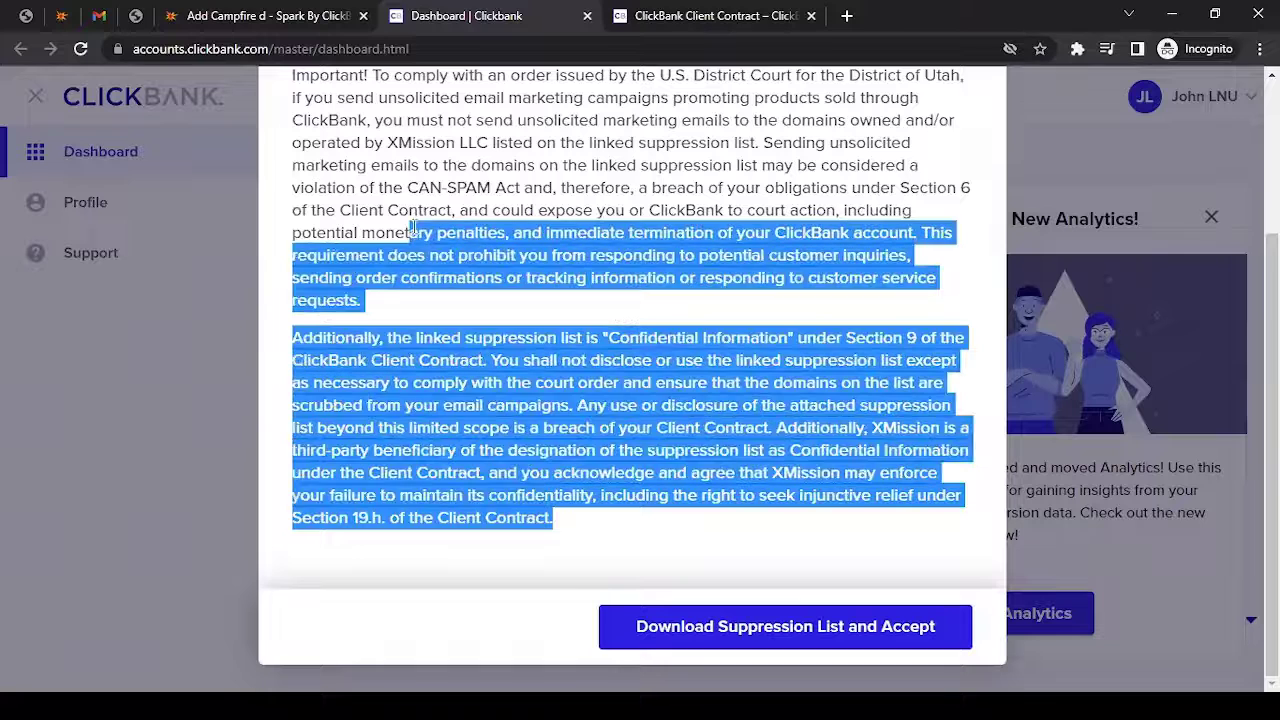
click(812, 630)
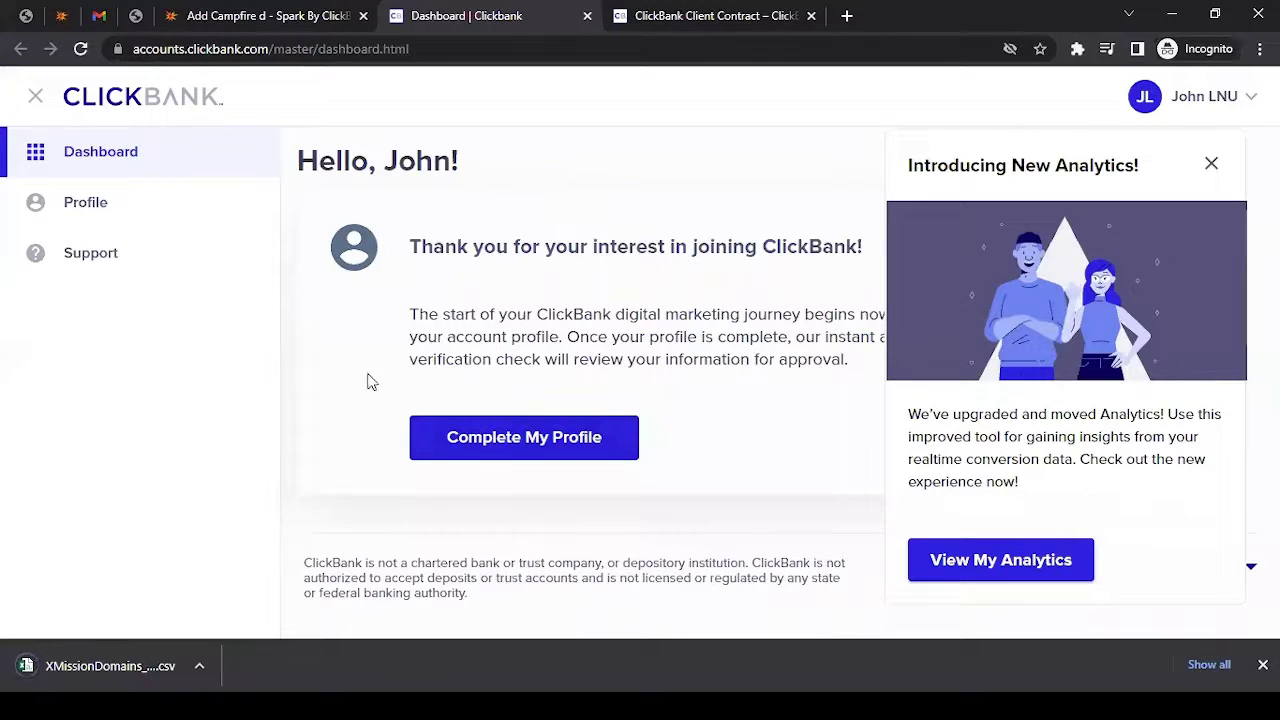
Dismiss the New Analytics announcement and open the profile form
click(1212, 164)
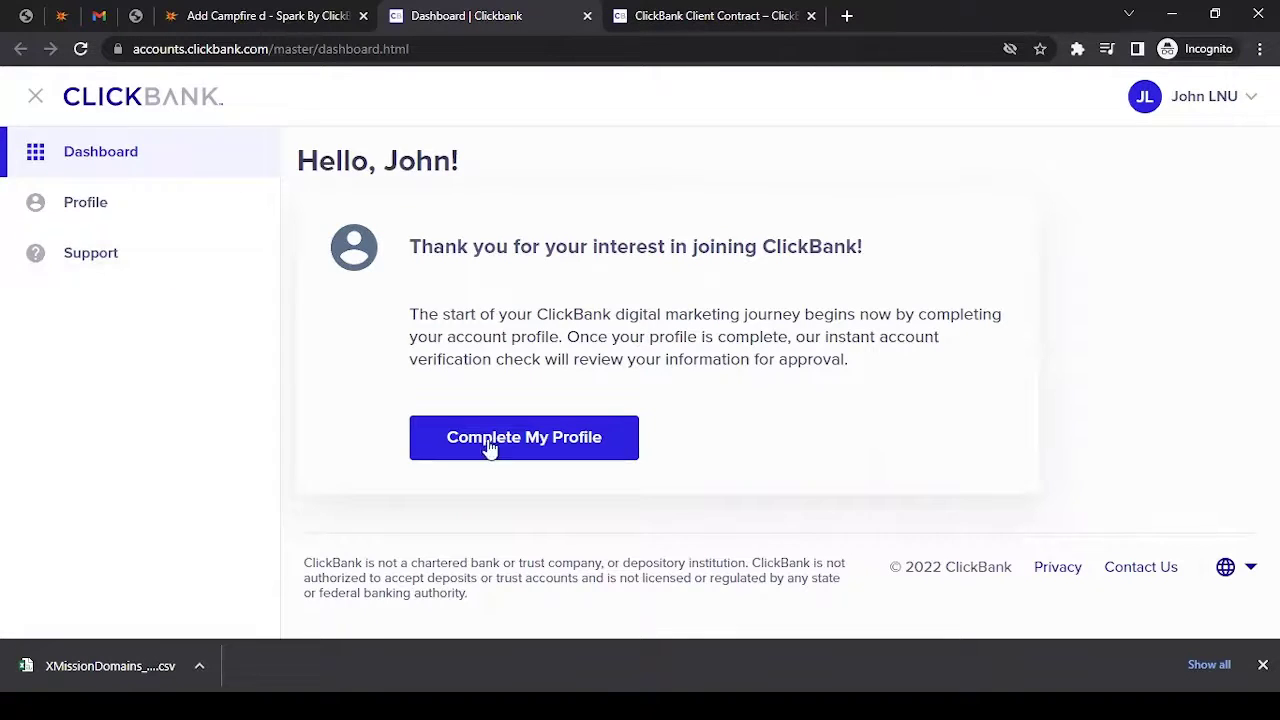
click(533, 446)
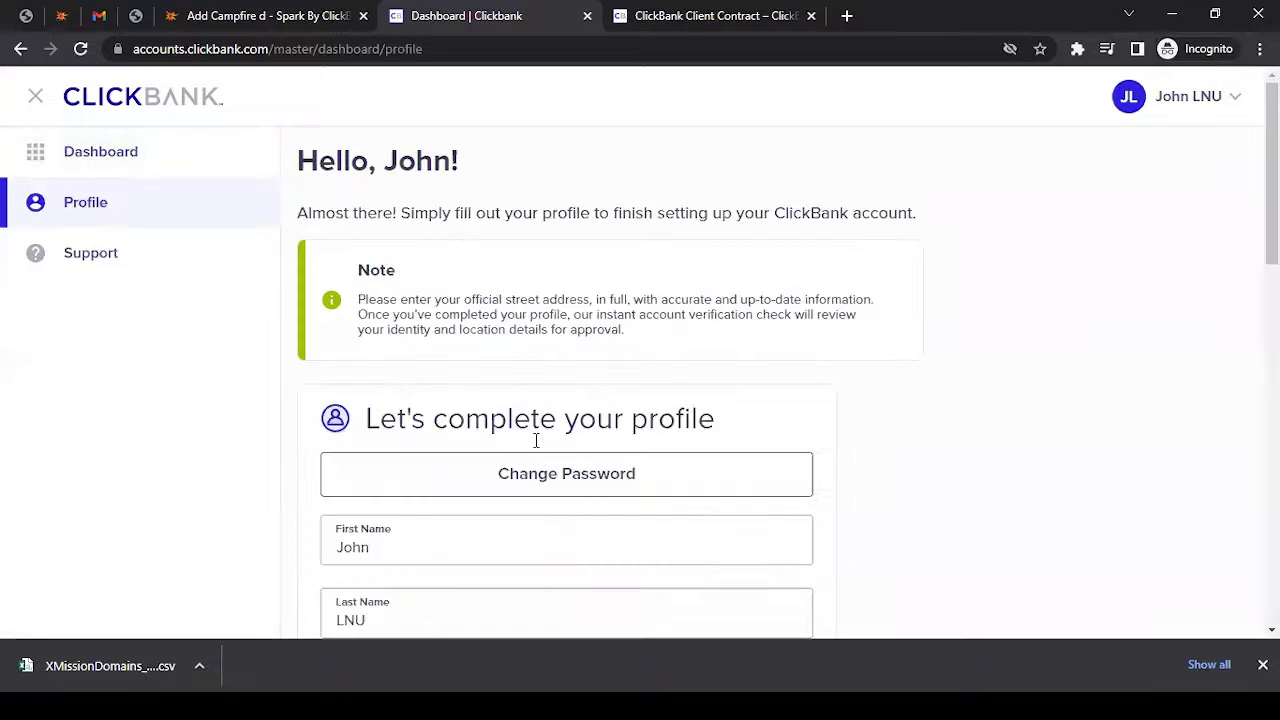
scroll(474, 288, down, 4)
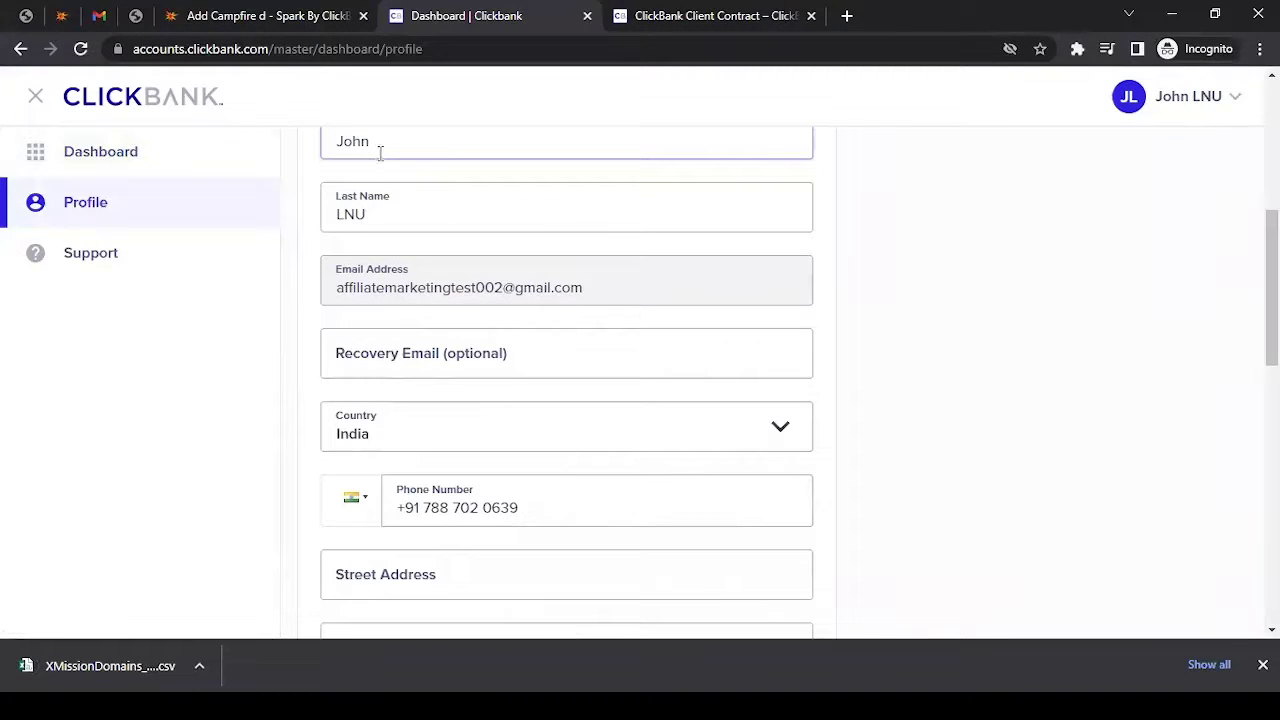
scroll(448, 226, down, 1)
scroll(448, 226, down, 3)
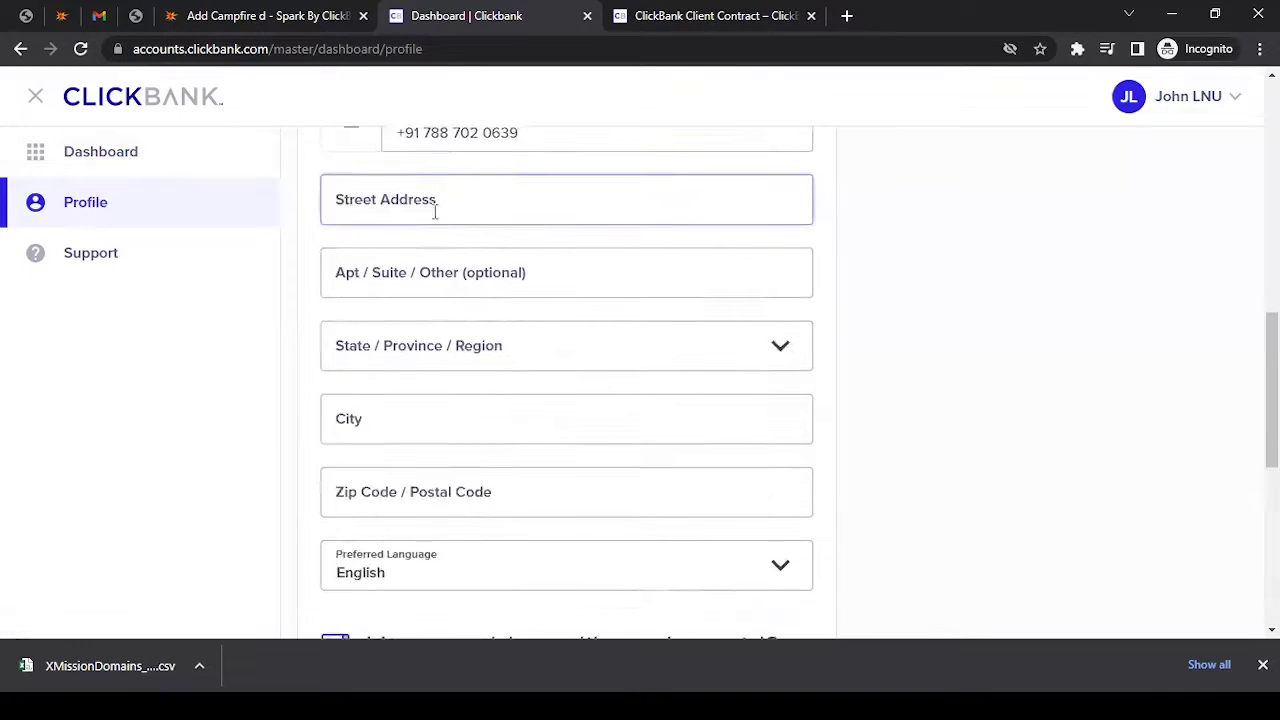
Paste the street address and the area/locality line into the address fields
click(466, 209)
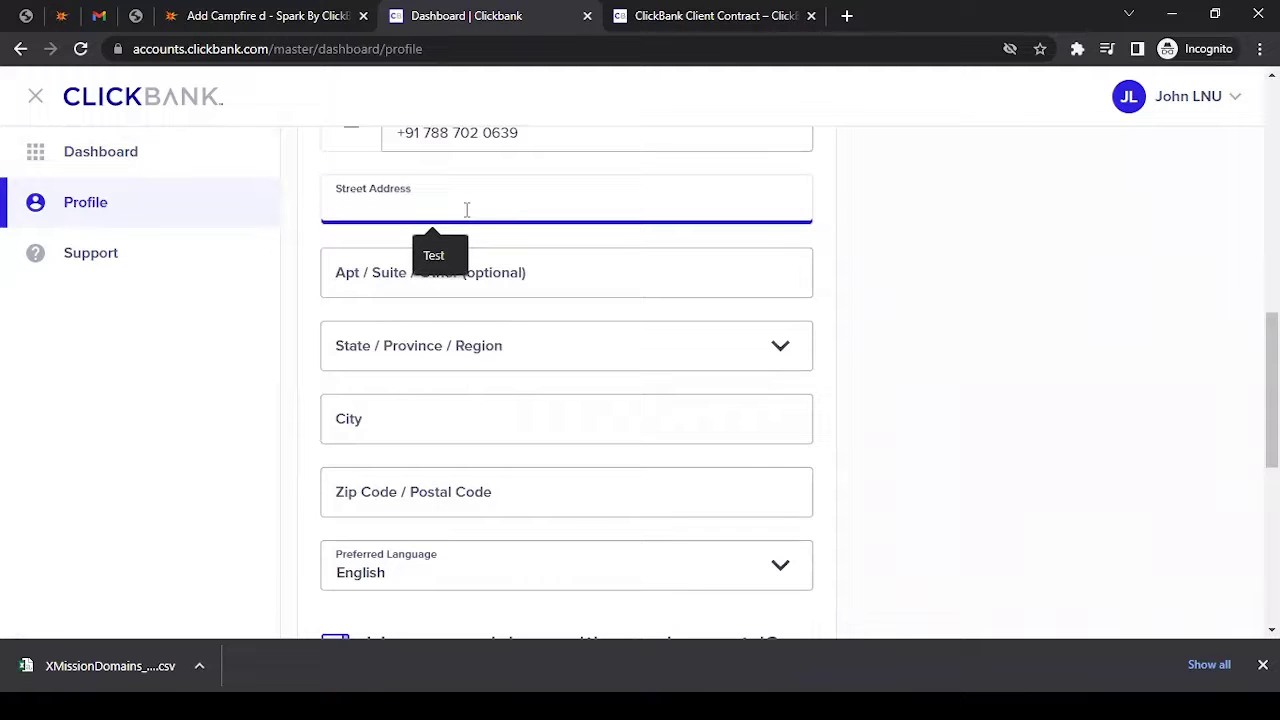
key(alt+Tab)
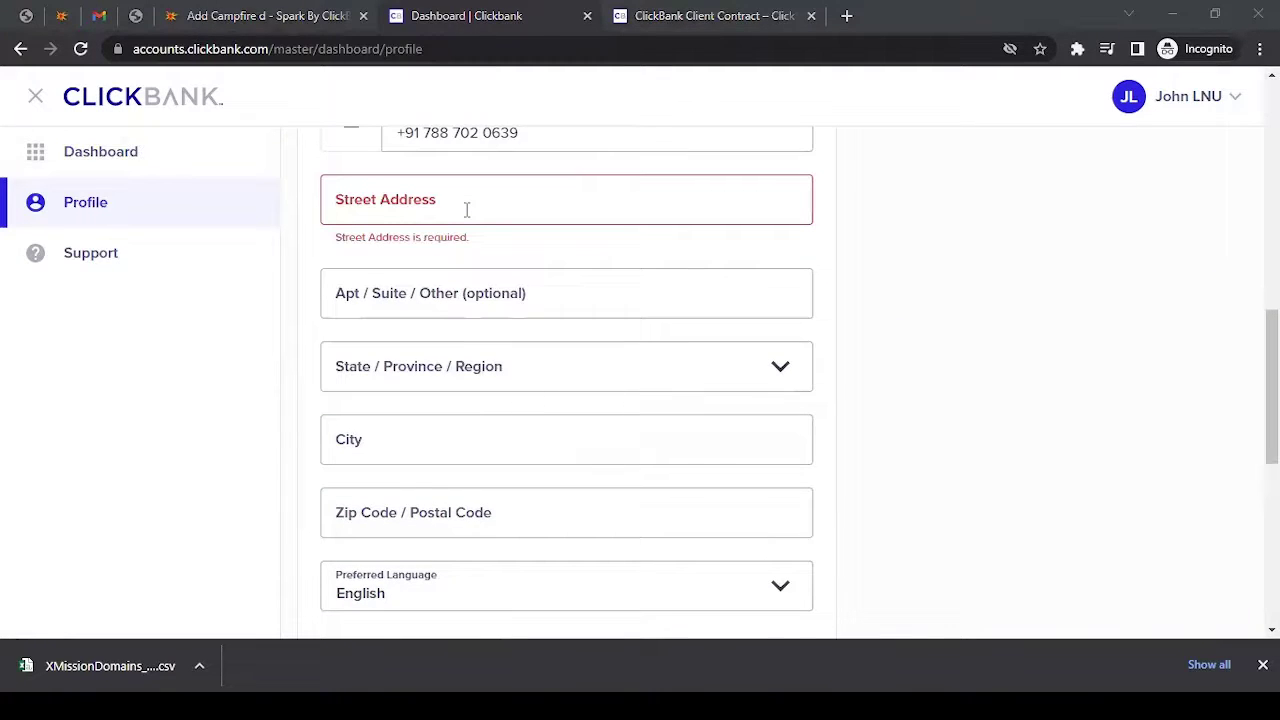
key(alt+Tab)
key(Tab)
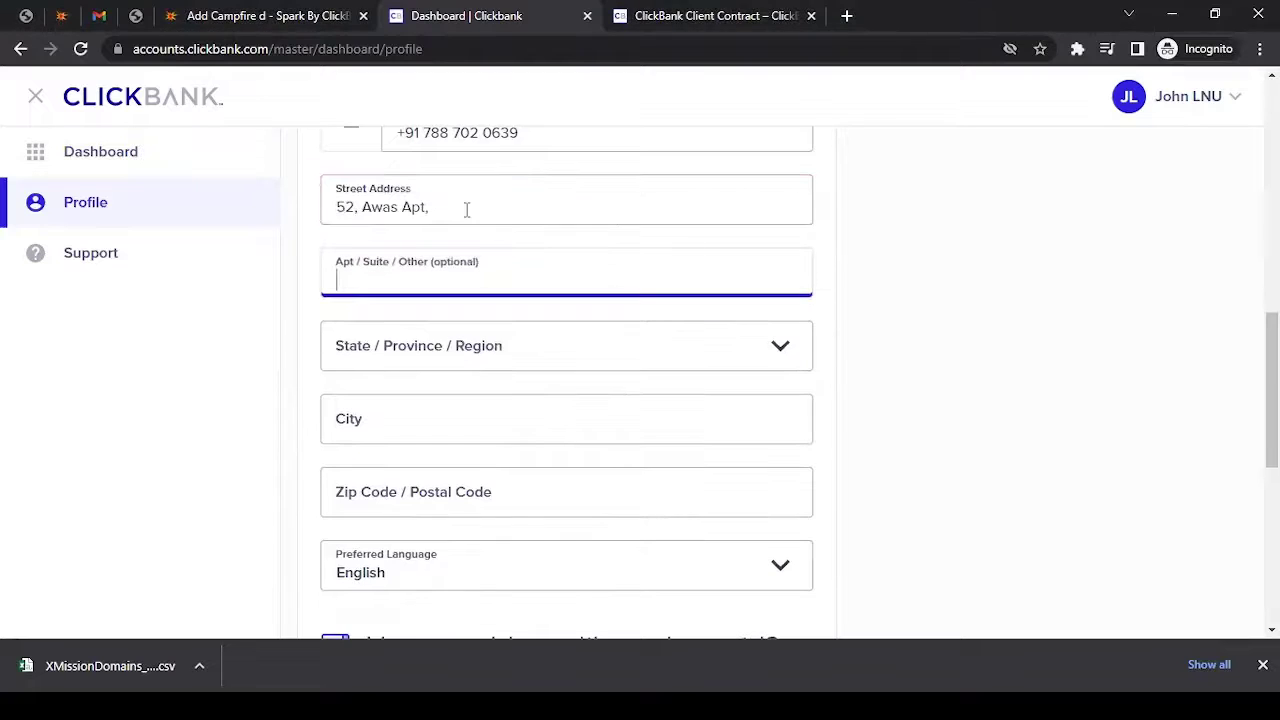
key(alt+Tab)
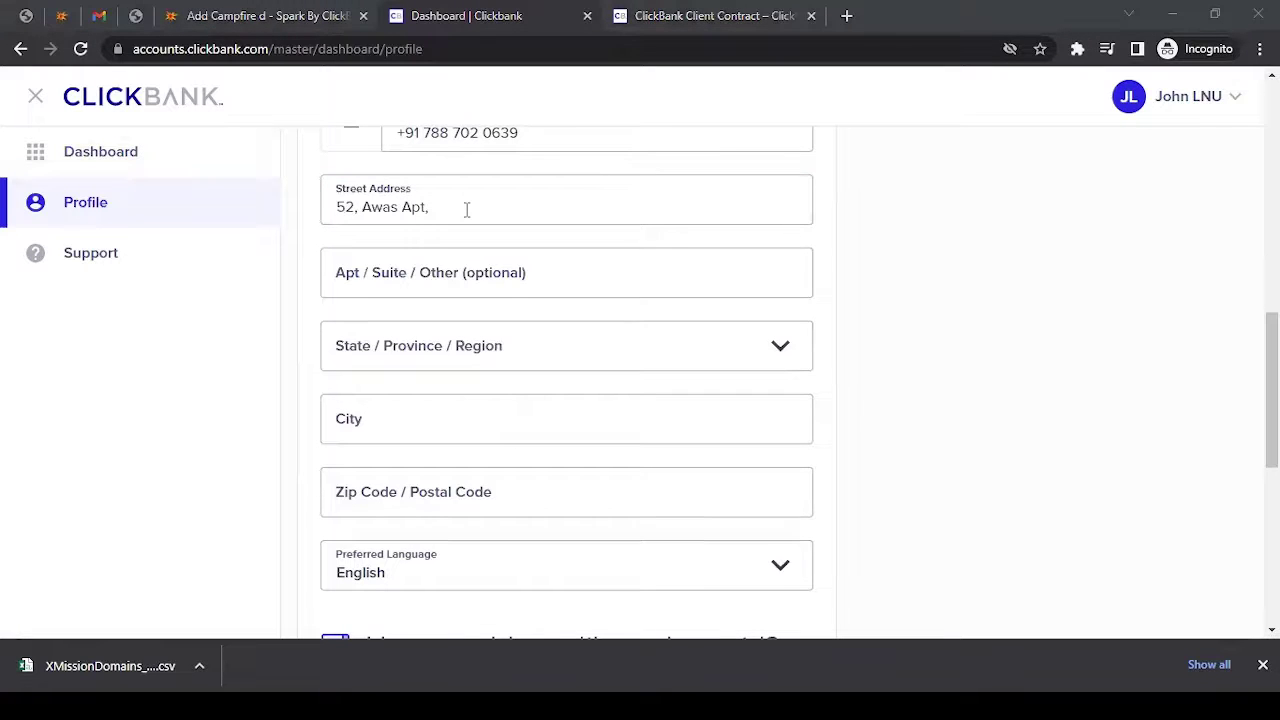
key(alt+Tab)
key(Tab)
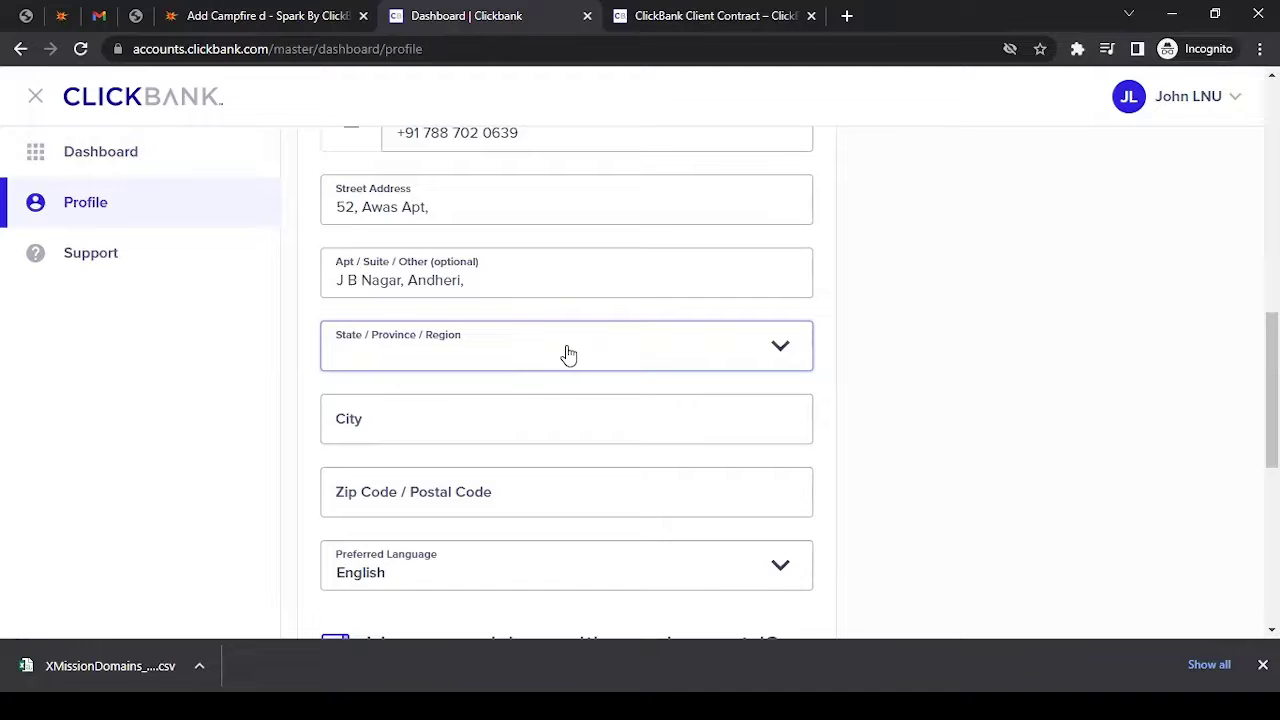
Pick the state from the dropdown and enter the city and postal code
click(551, 351)
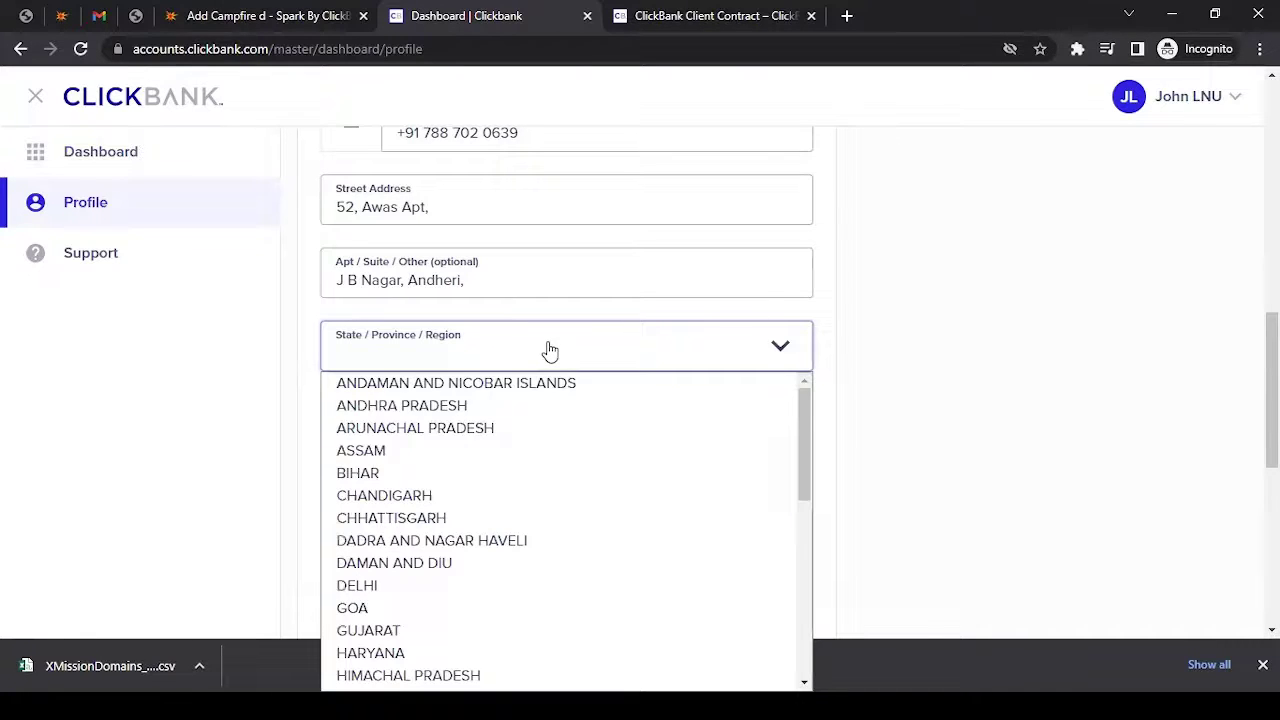
text(maha)
key(Tab)
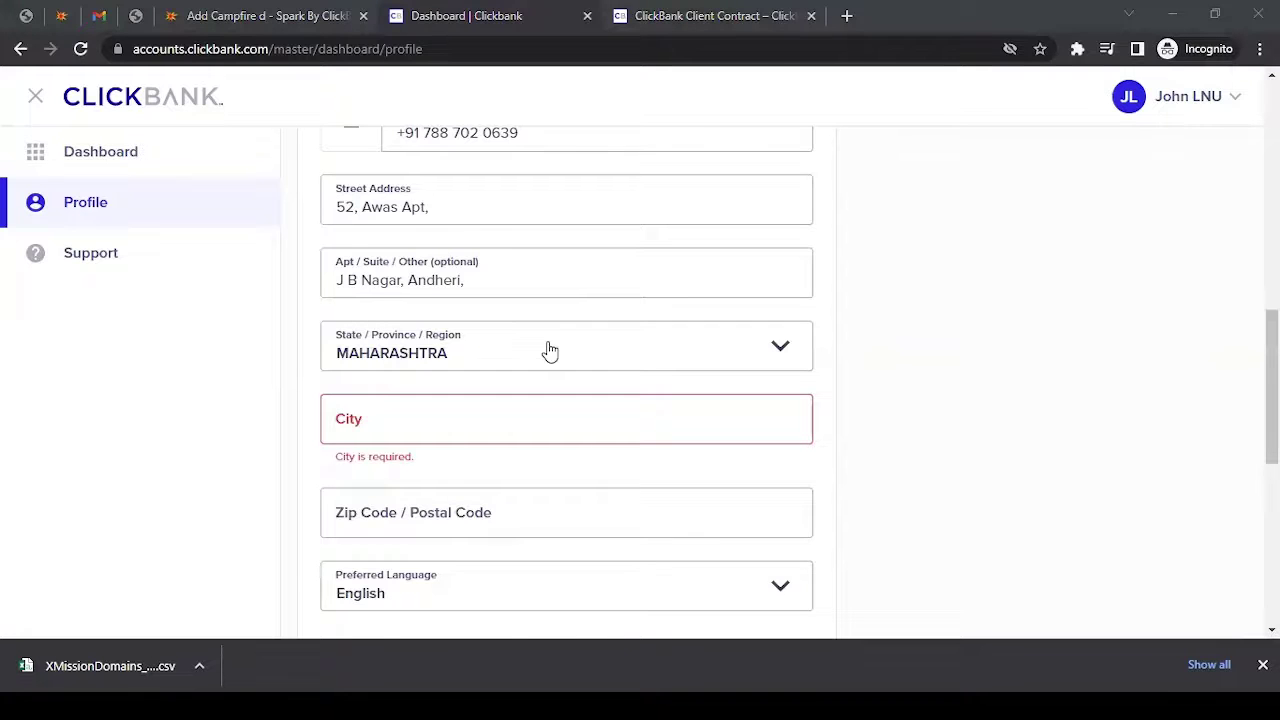
text(Mumbai)
key(Tab)
text(400059)
scroll(551, 326, down, 3)
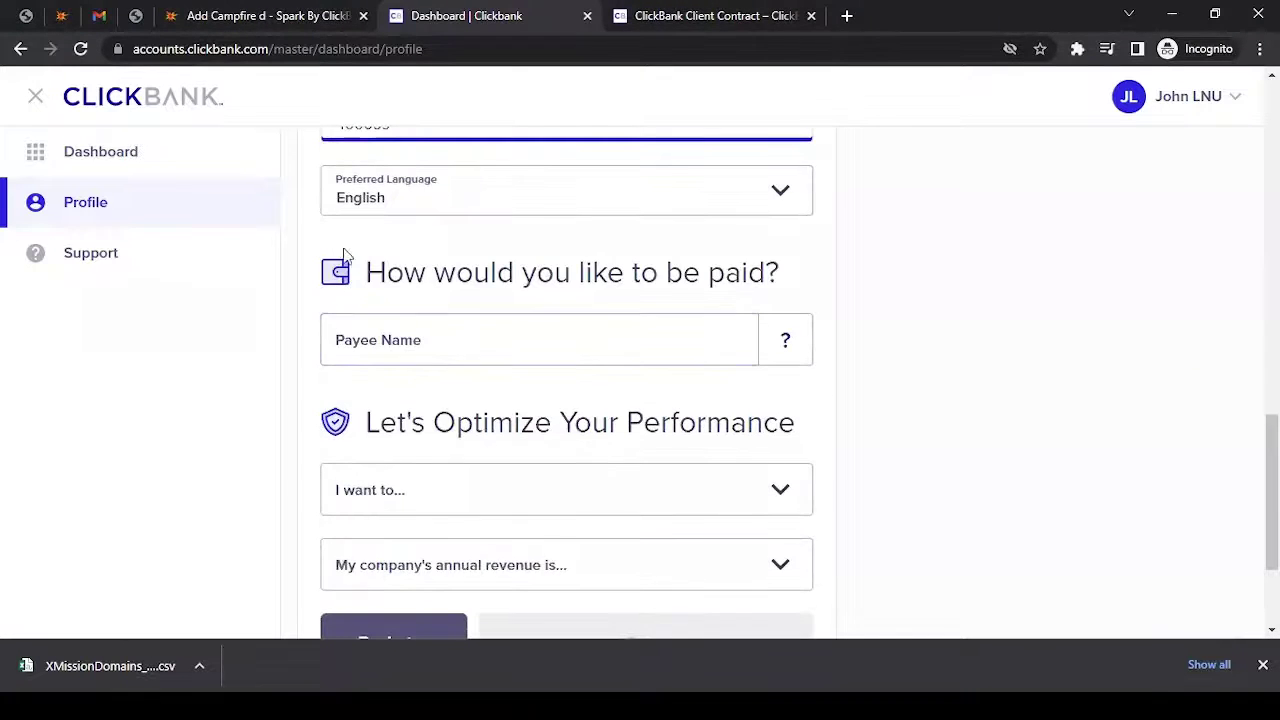
scroll(366, 252, up, 2)
scroll(374, 297, down, 2)
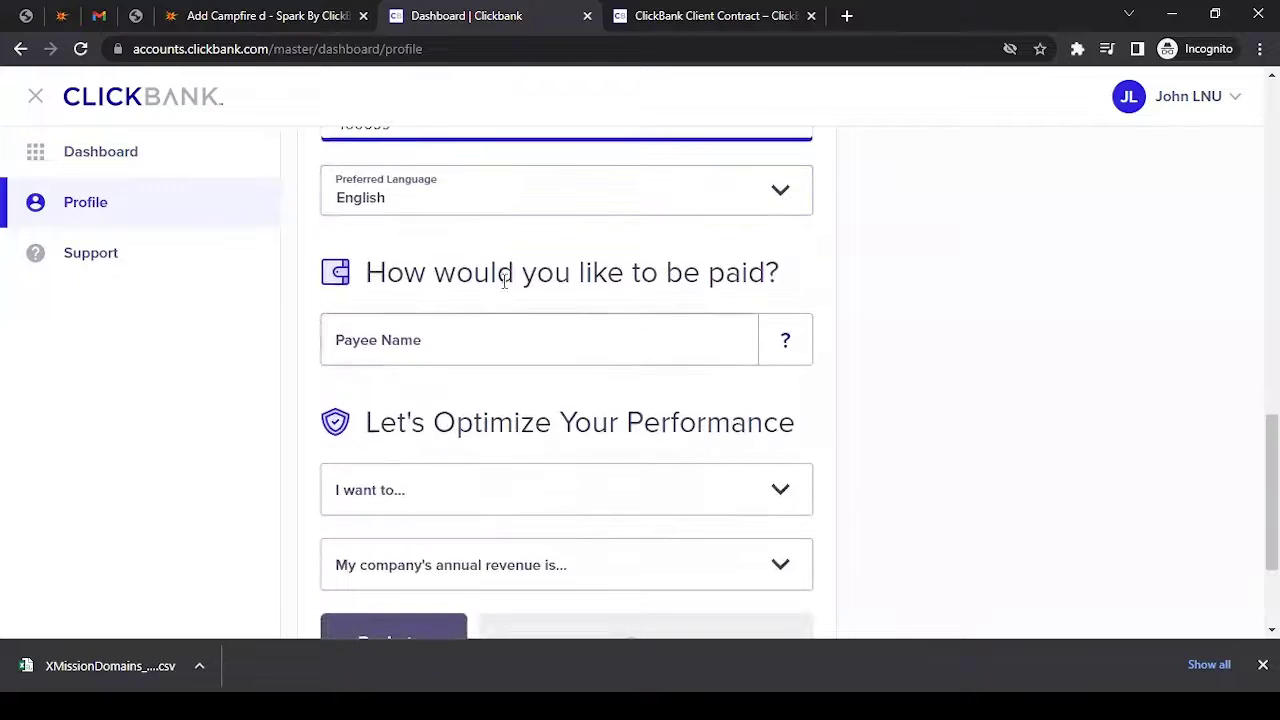
scroll(636, 308, down, 1)
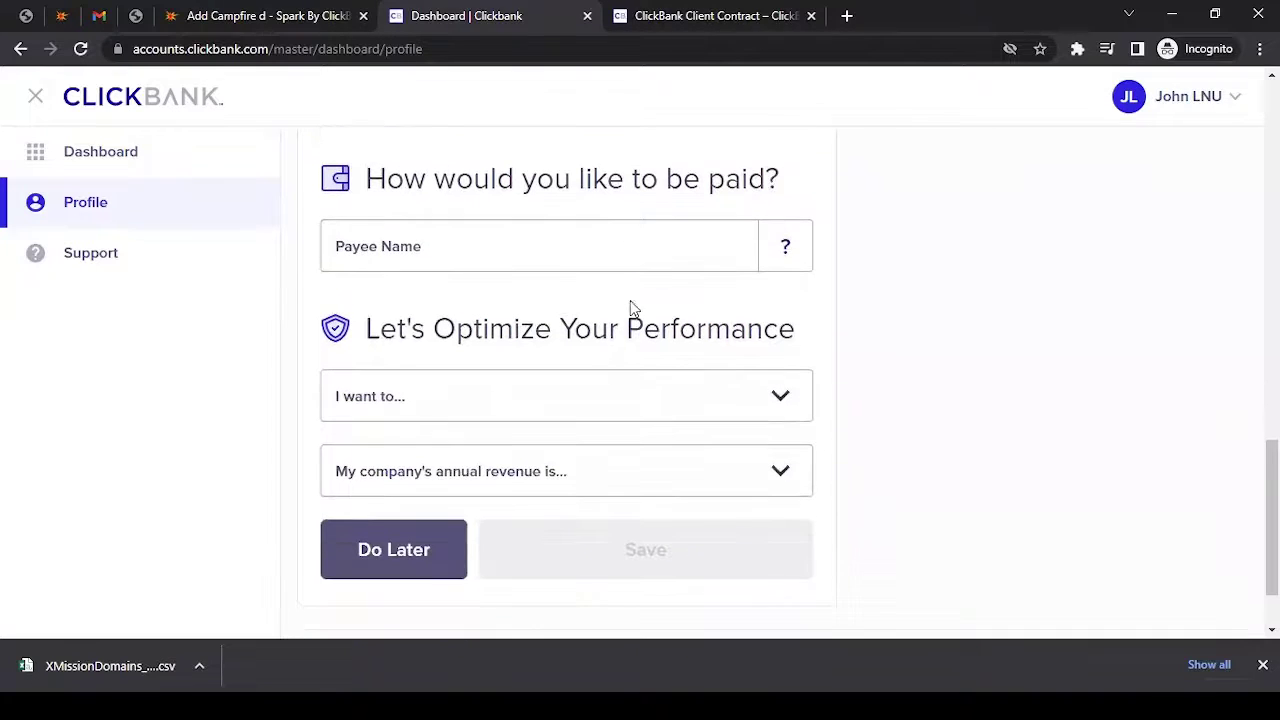
Paste the payee name into the profile
click(504, 251)
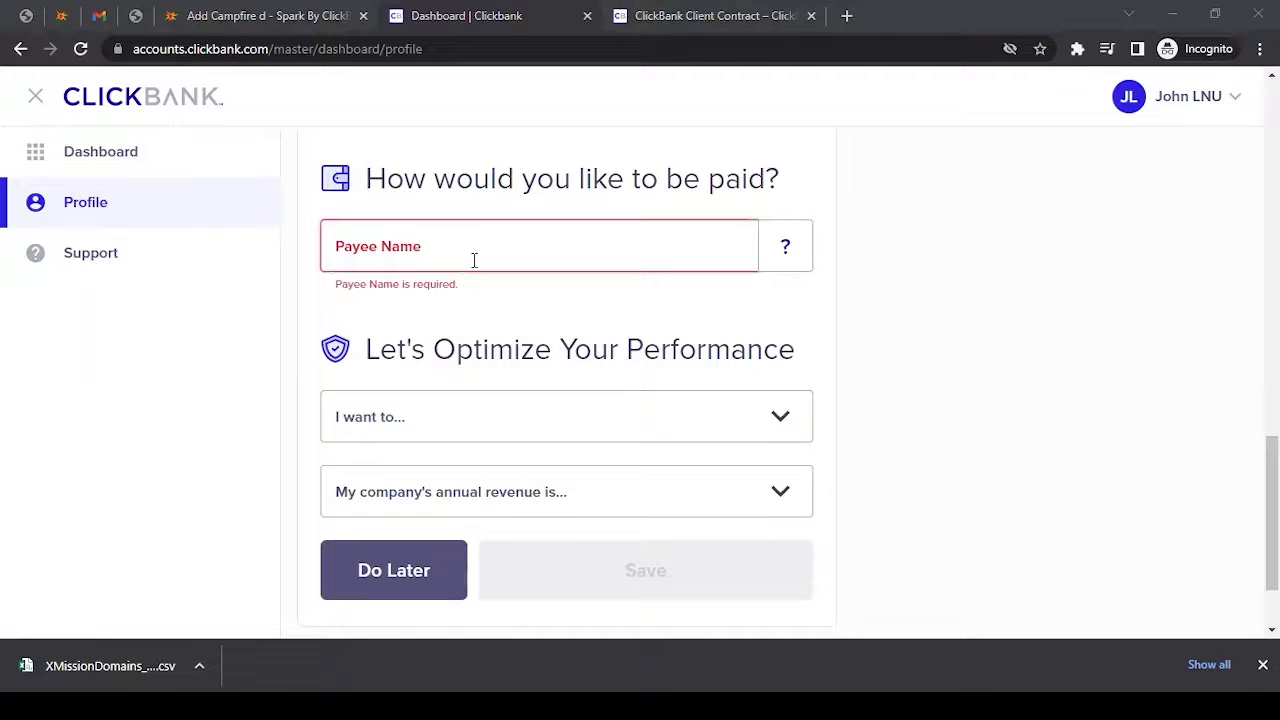
click(474, 260)
text(John LNU)
scroll(491, 286, down, 2)
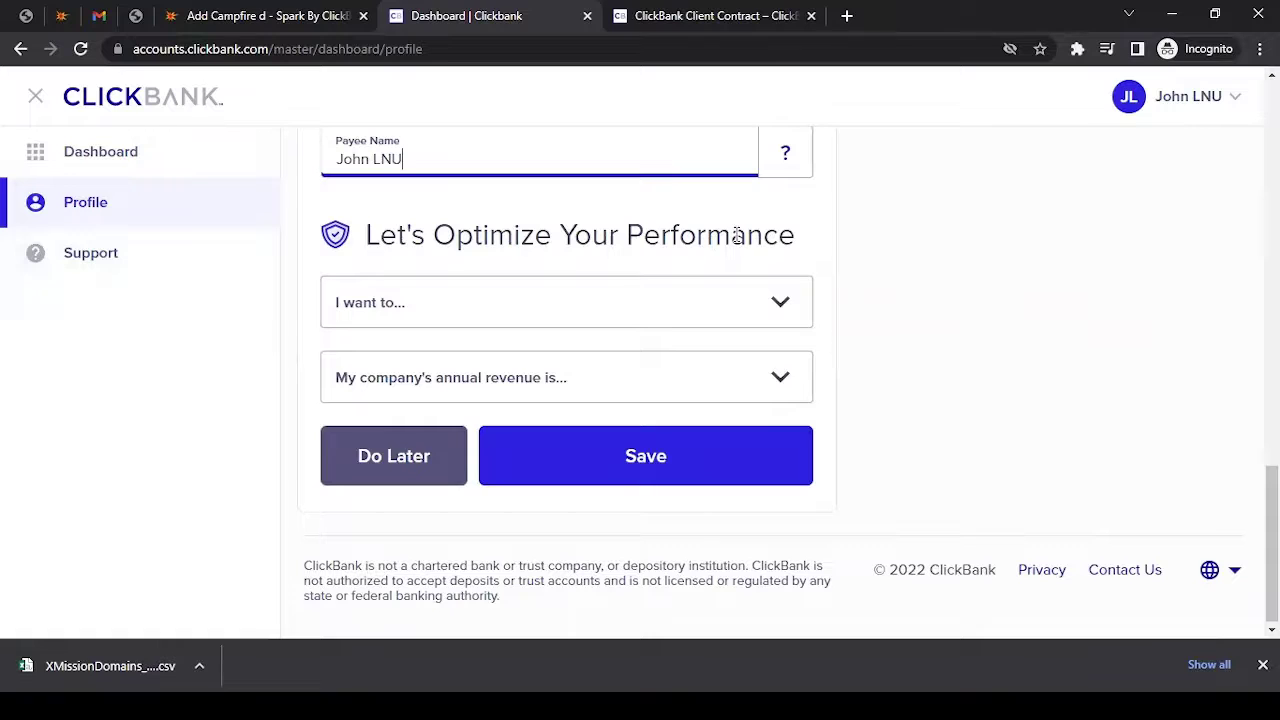
Choose 'Promote products as an affiliate' and '$25K - $100K' revenue, then save the profile
click(457, 317)
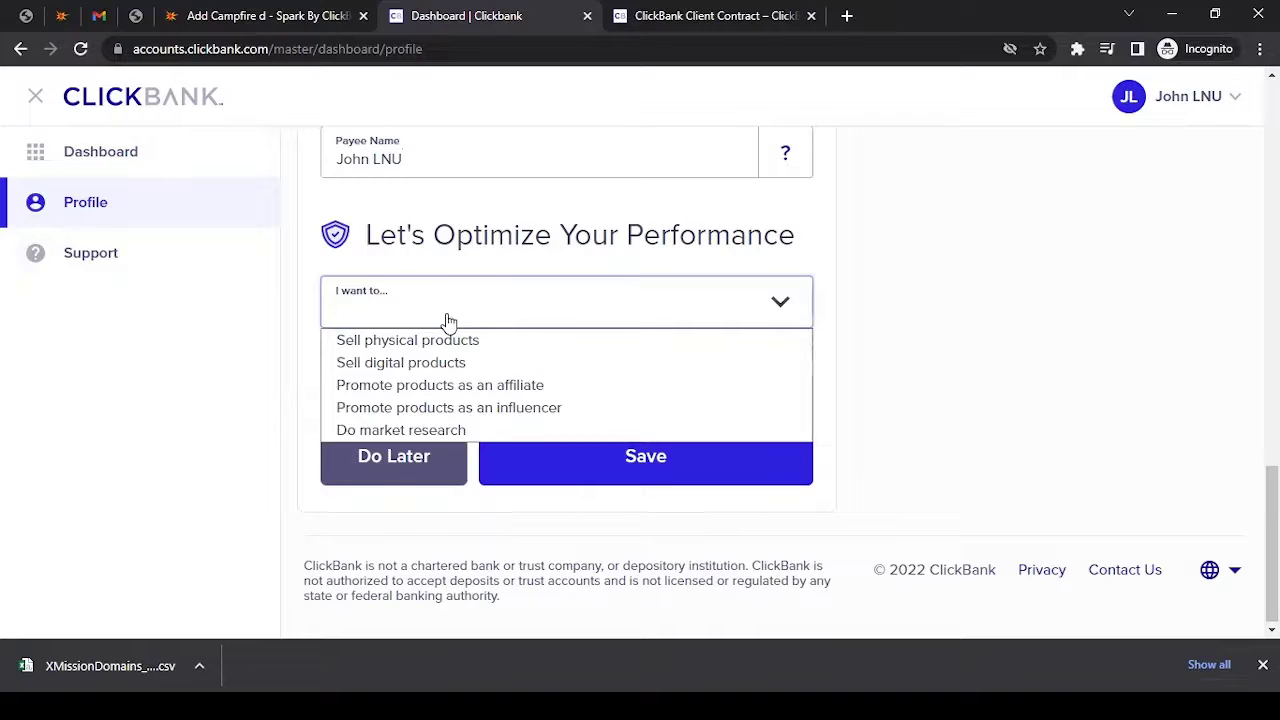
click(418, 390)
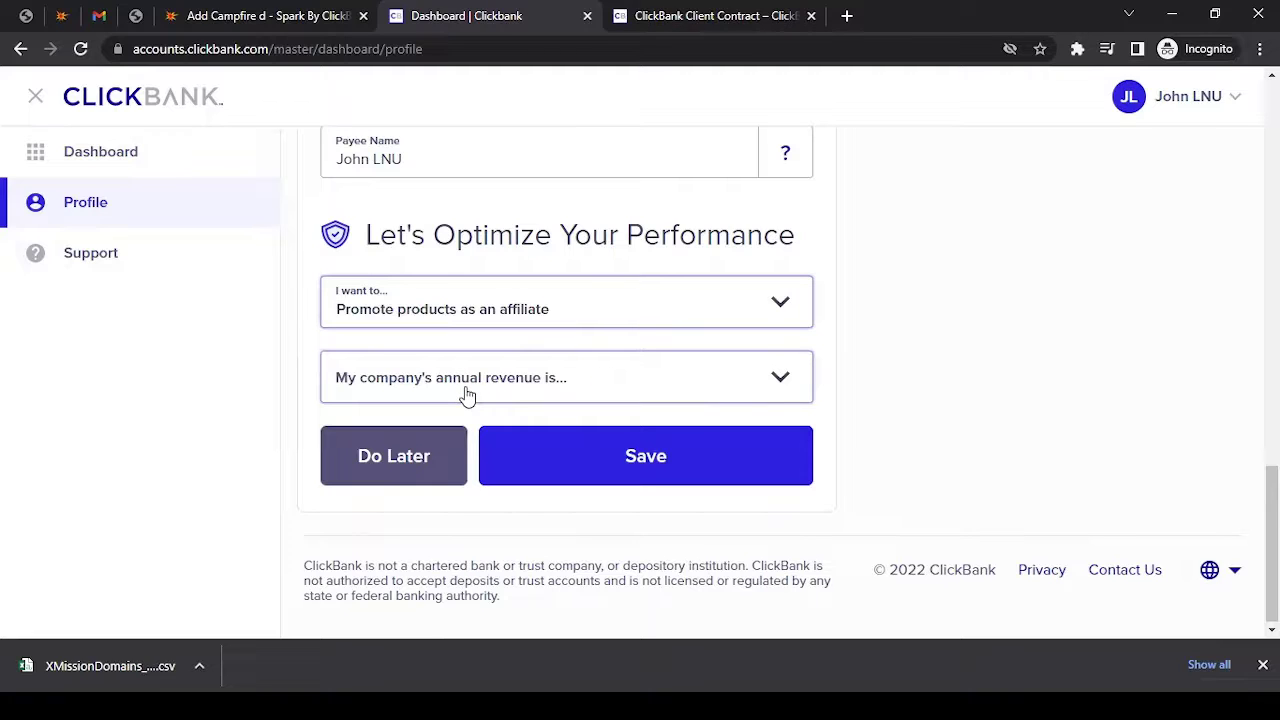
click(465, 395)
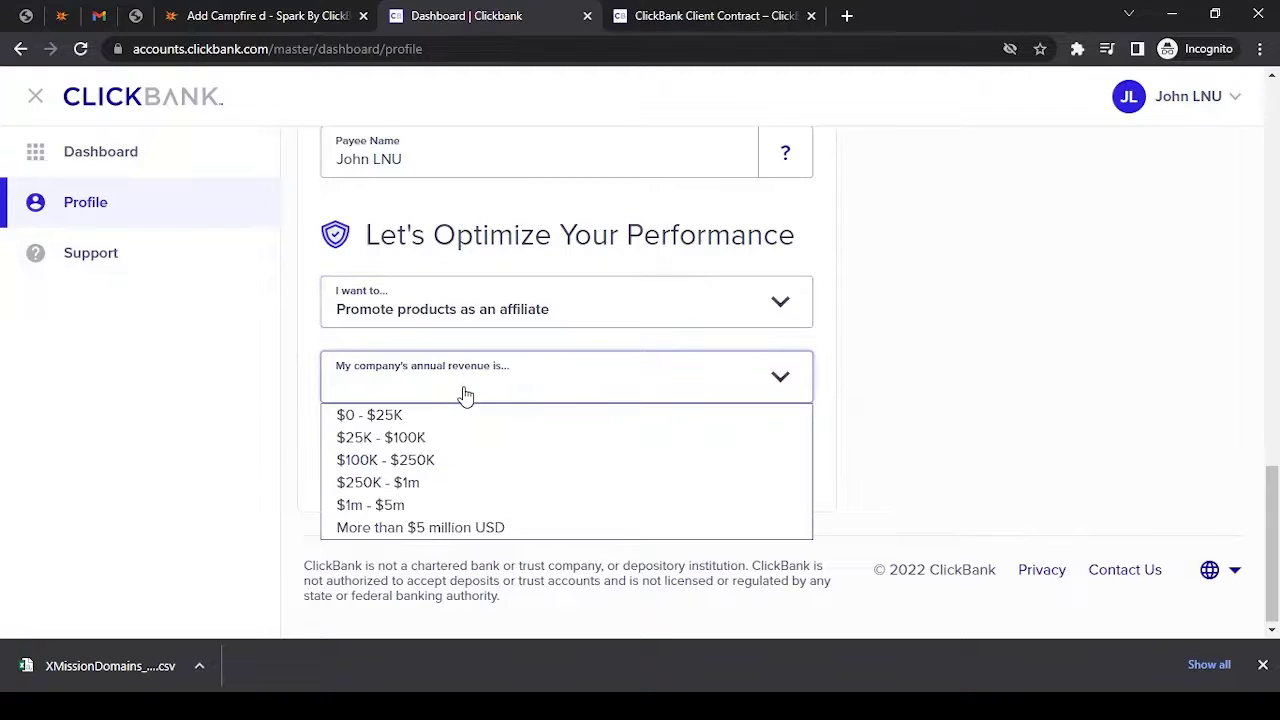
click(418, 438)
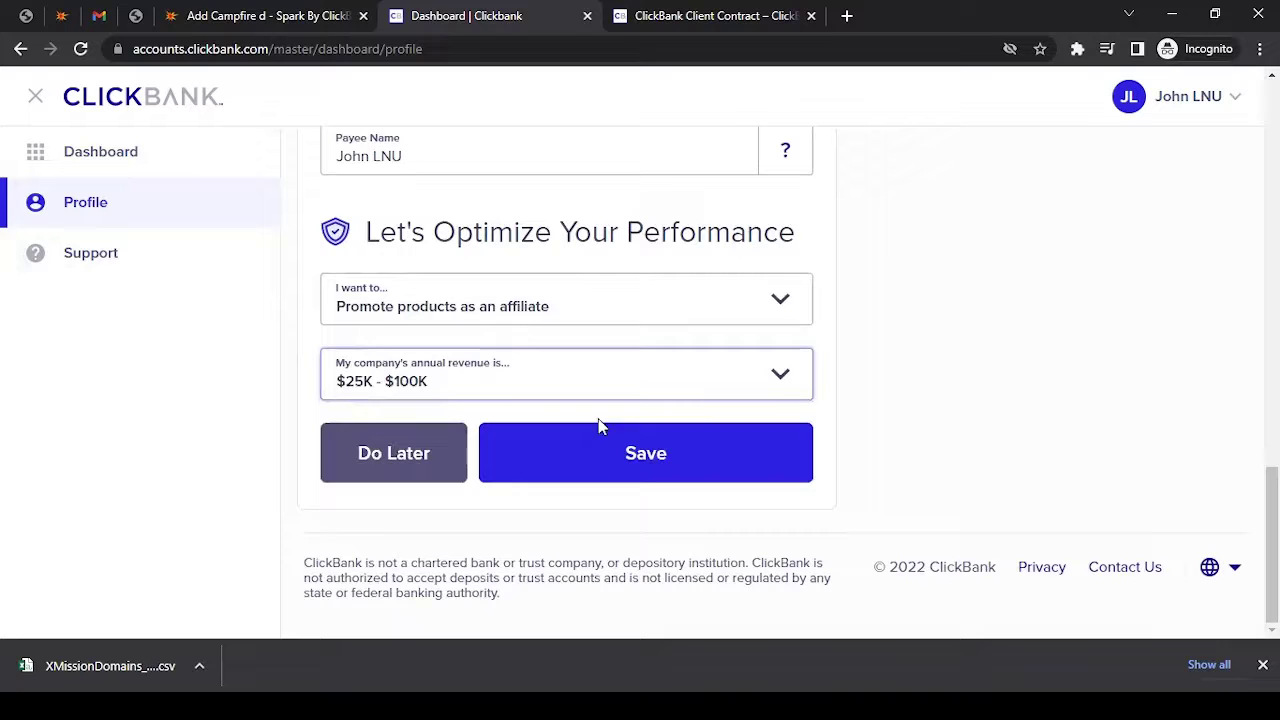
click(657, 466)
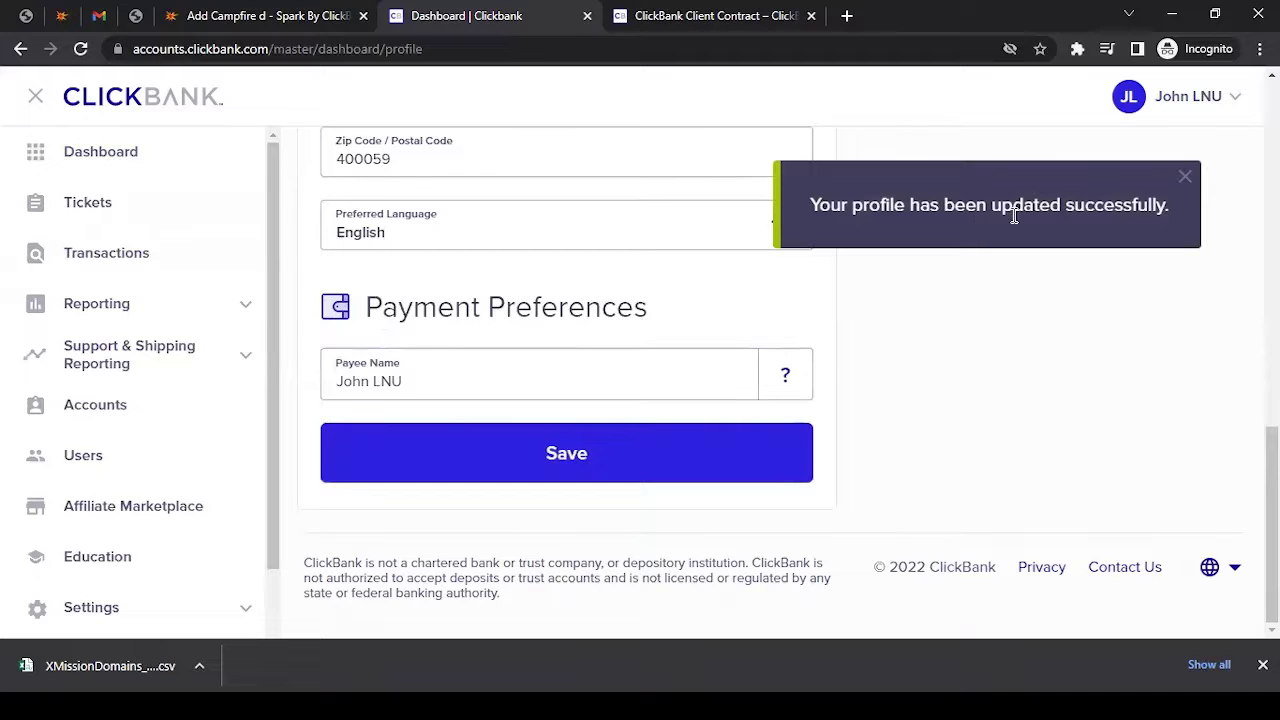
From the Dashboard, open Settings > Payment Settings in the sidebar
click(86, 222)
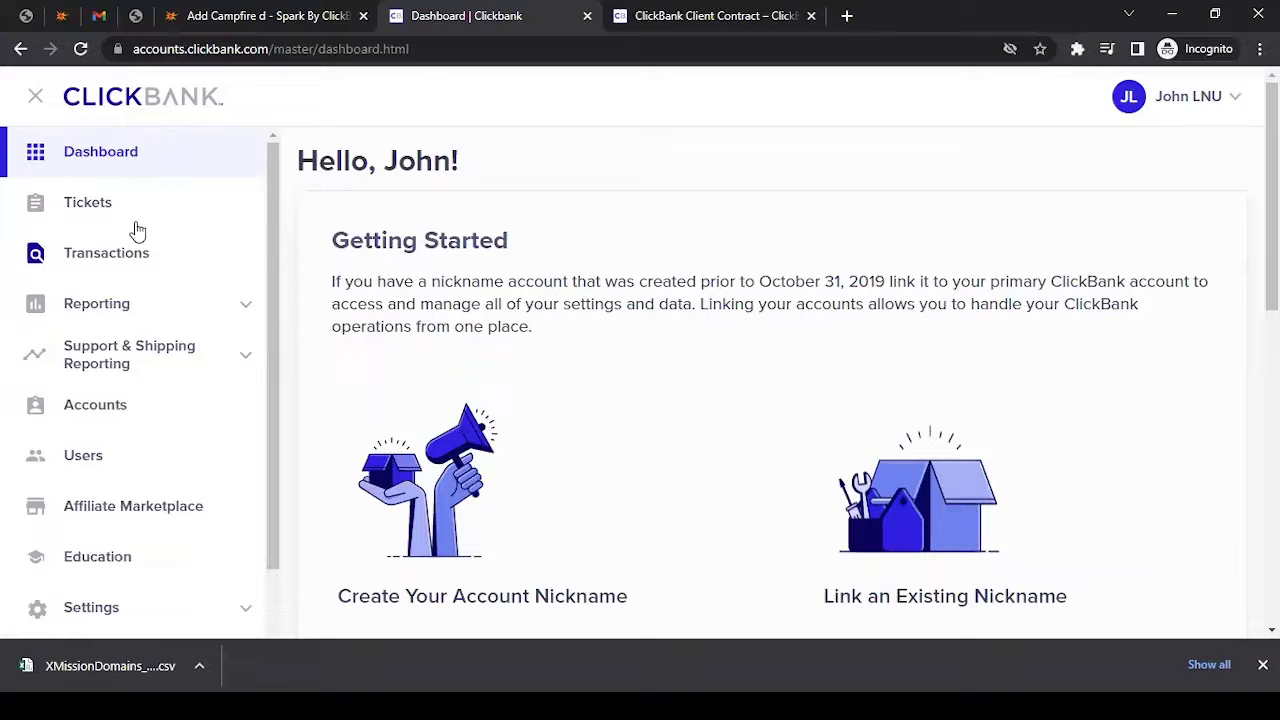
scroll(125, 240, down, 2)
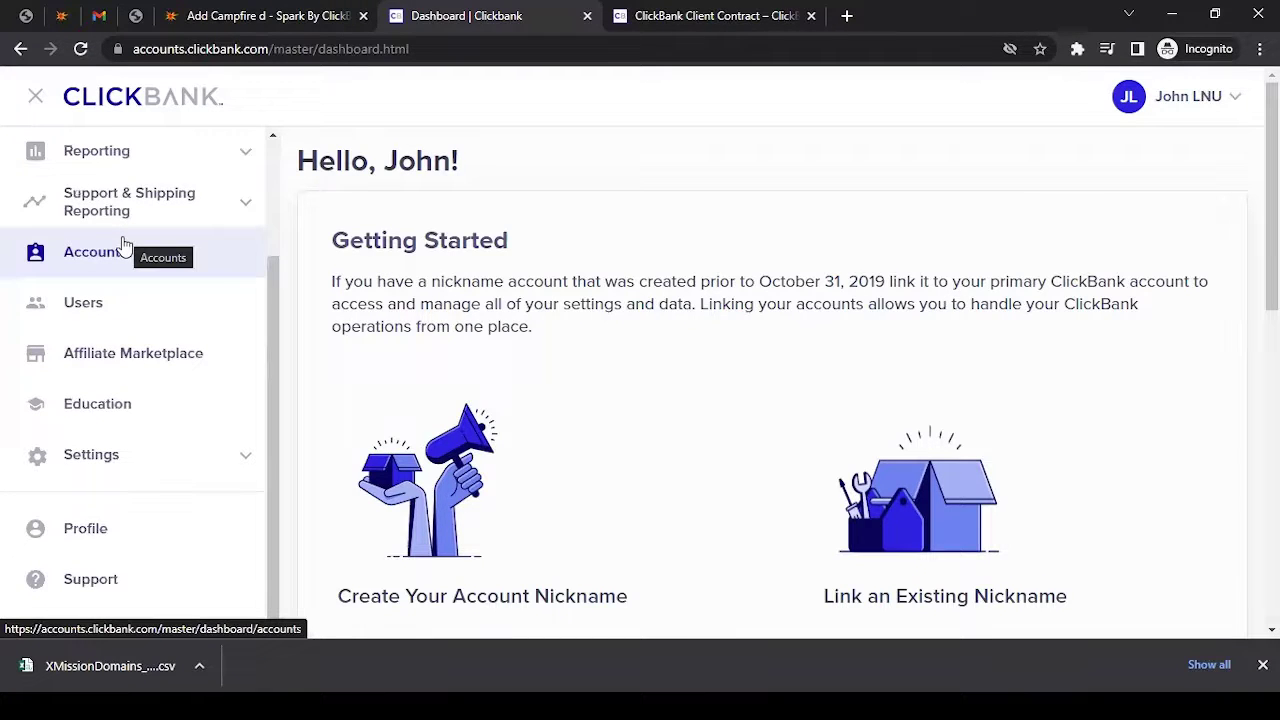
scroll(141, 455, down, 1)
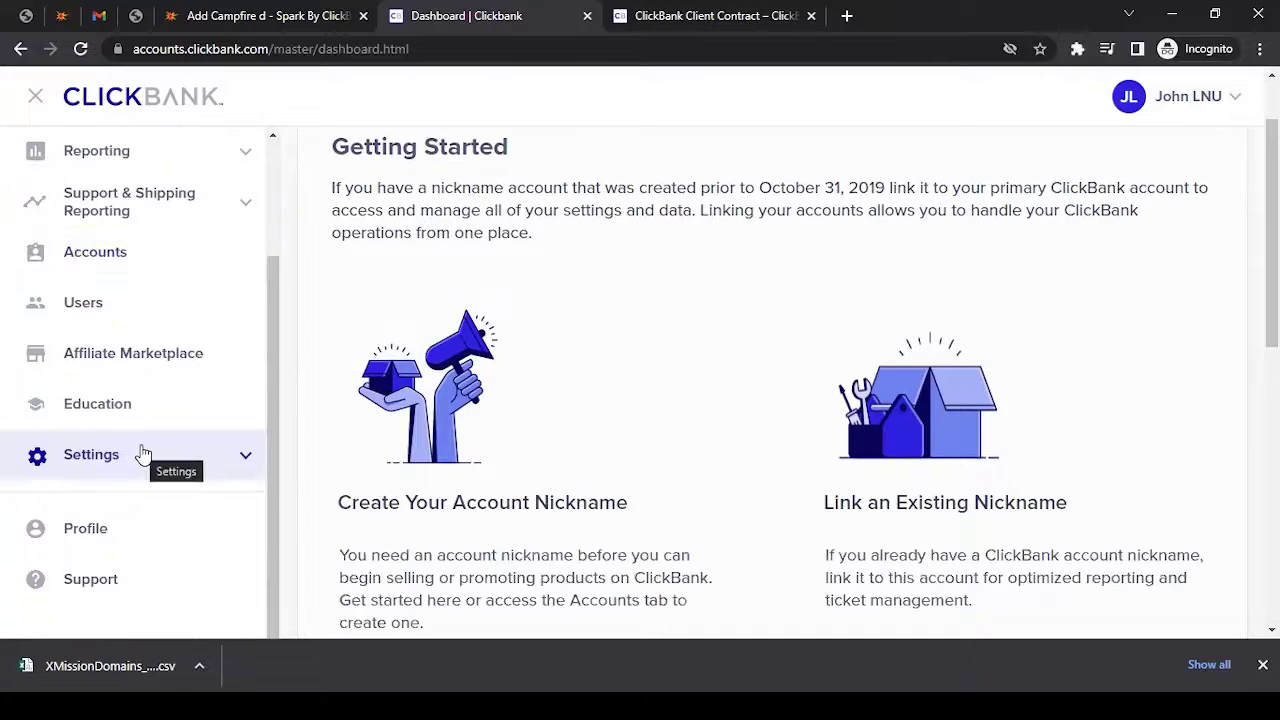
click(98, 462)
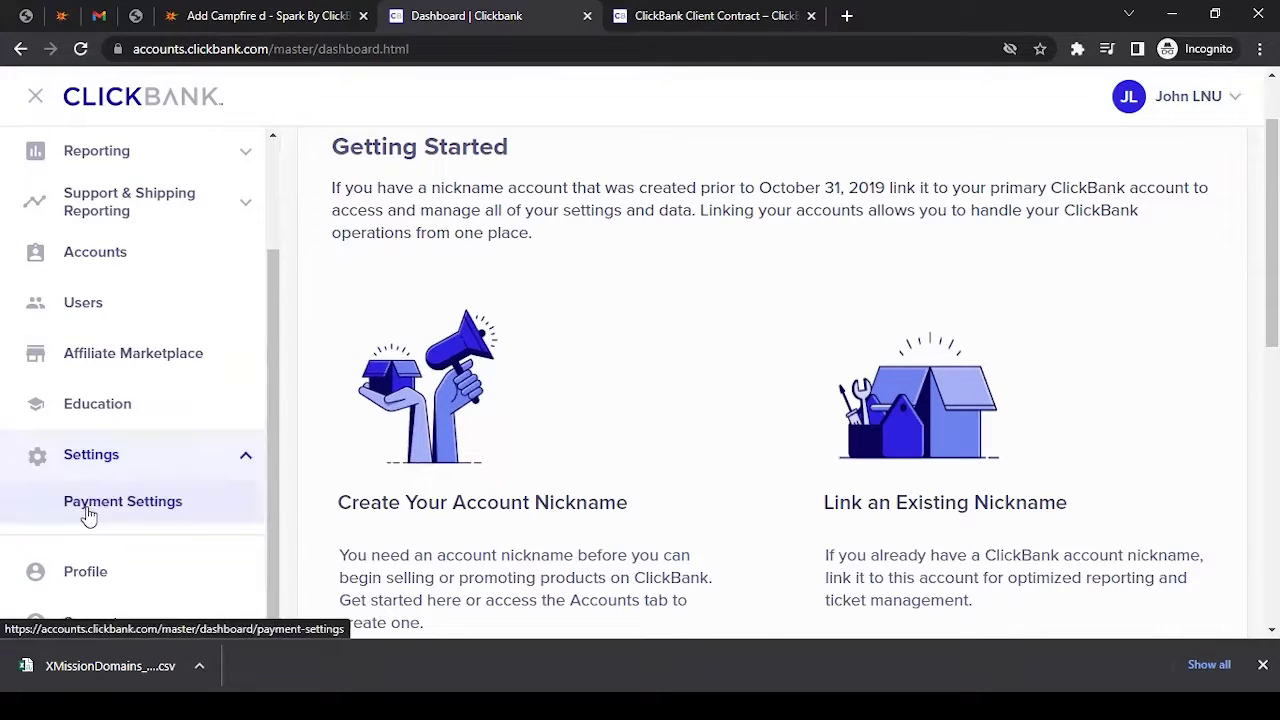
click(88, 510)
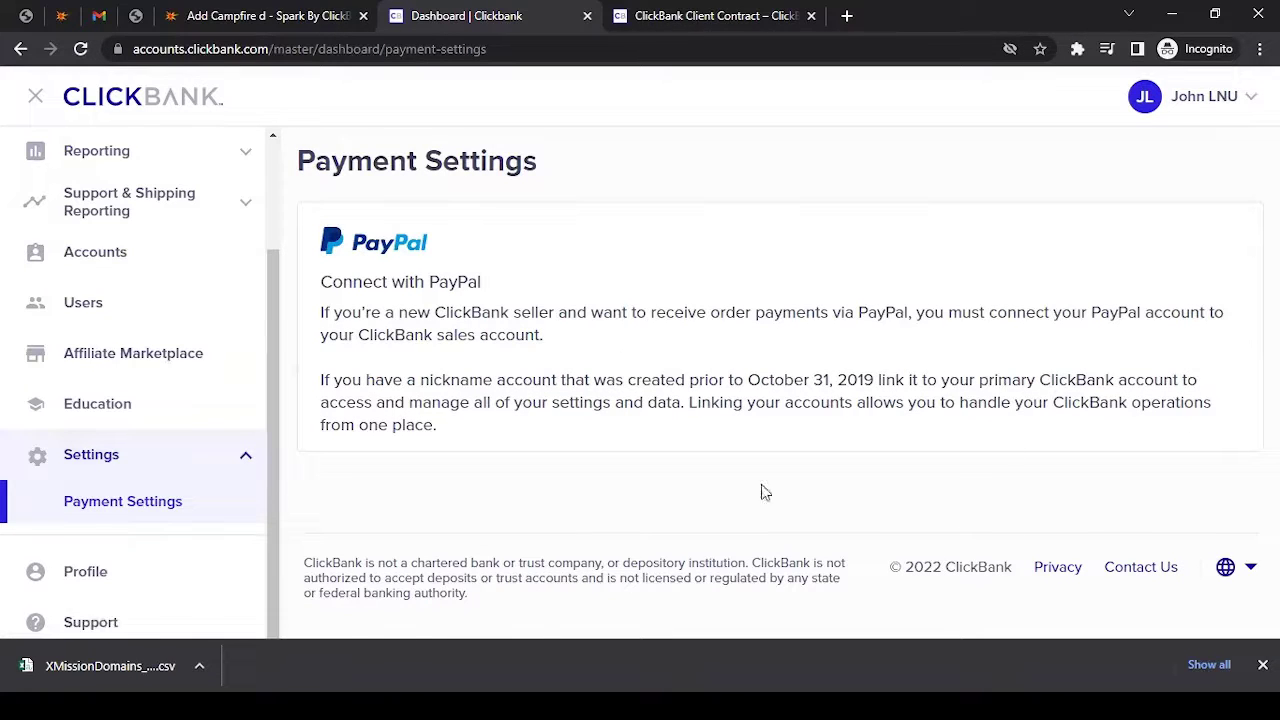
scroll(68, 518, down, 1)
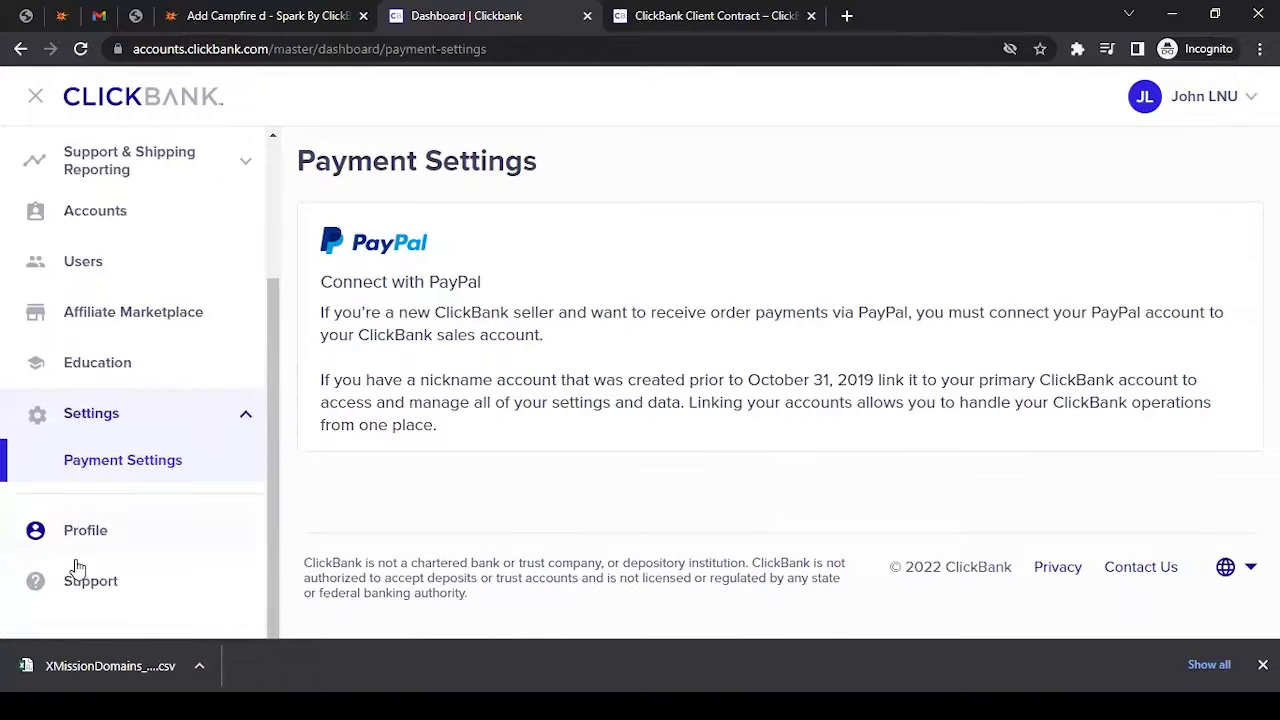
Go through Profile to Accounts in the sidebar to reach Manage Nicknames
click(131, 535)
scroll(820, 485, down, 8)
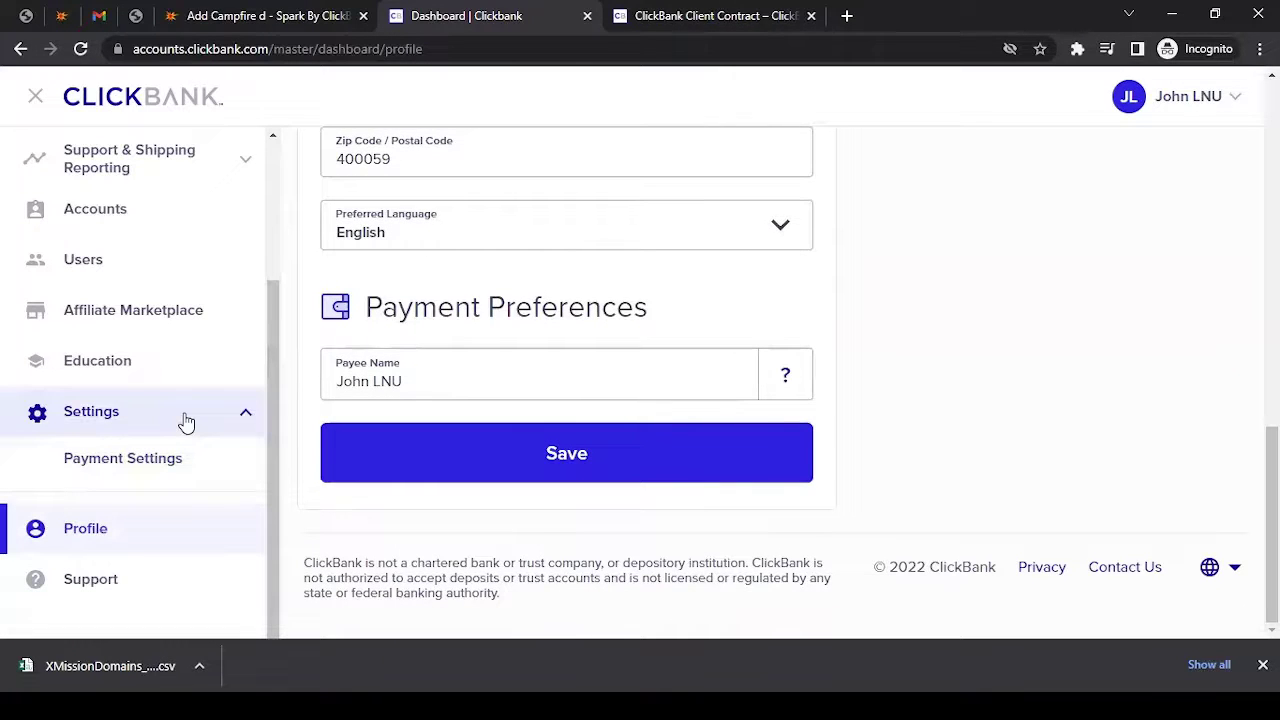
scroll(150, 420, up, 2)
click(147, 418)
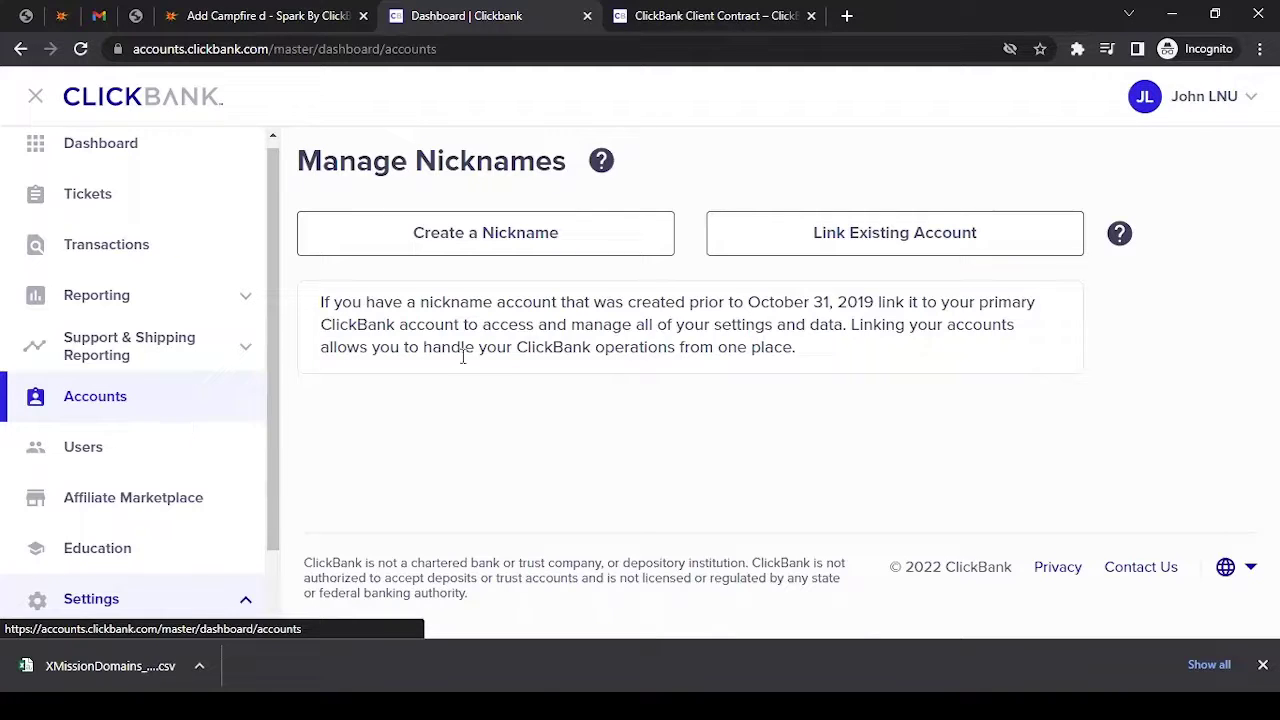
Start a new nickname with the Affiliate account type selected
click(463, 238)
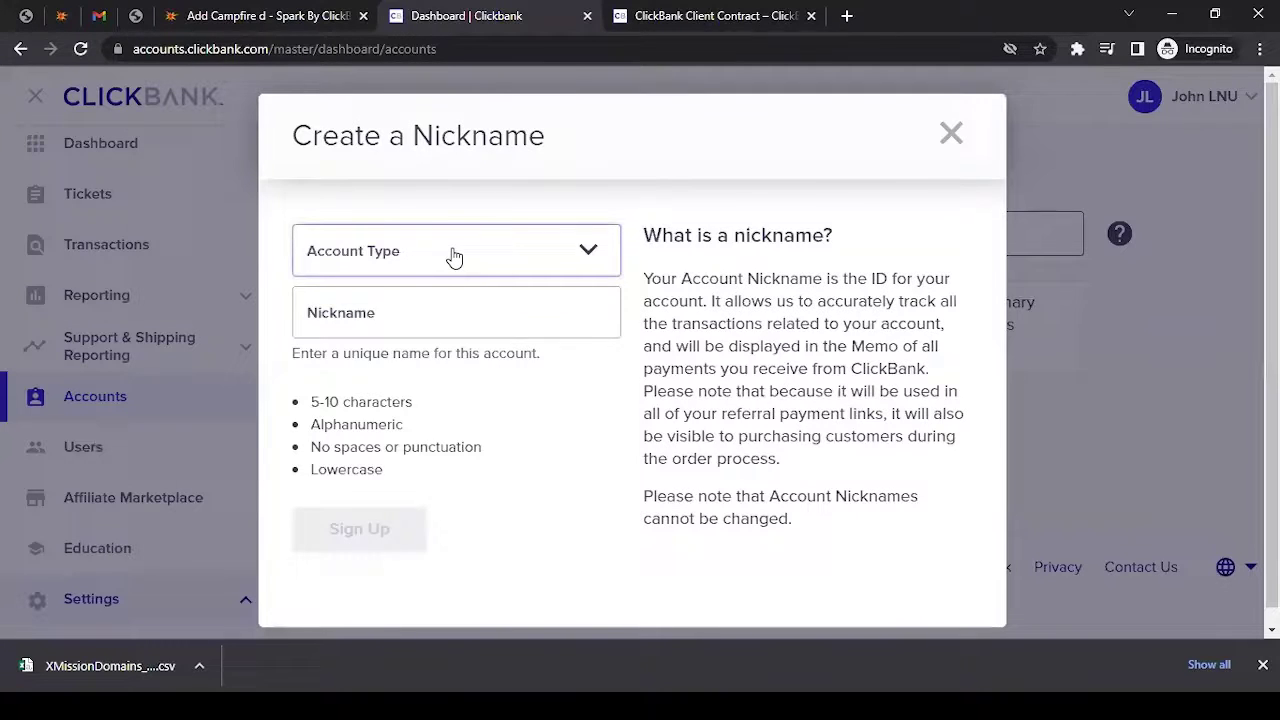
click(454, 258)
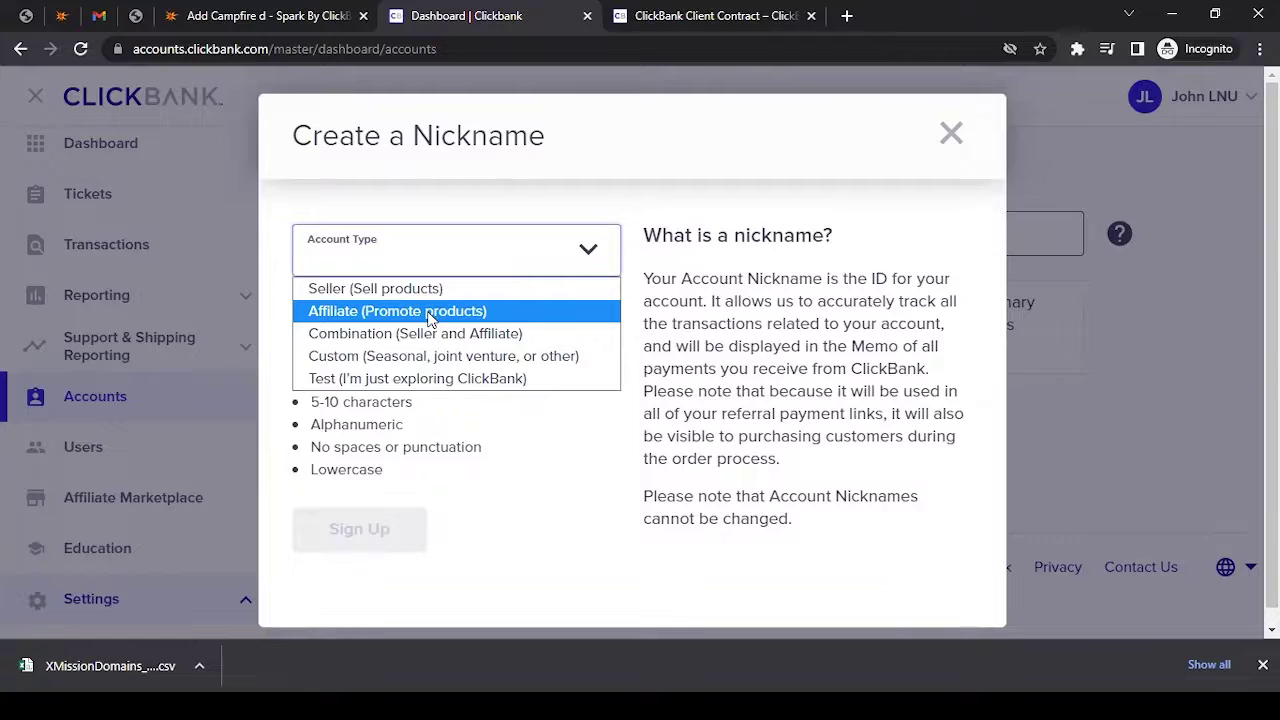
click(430, 314)
click(444, 315)
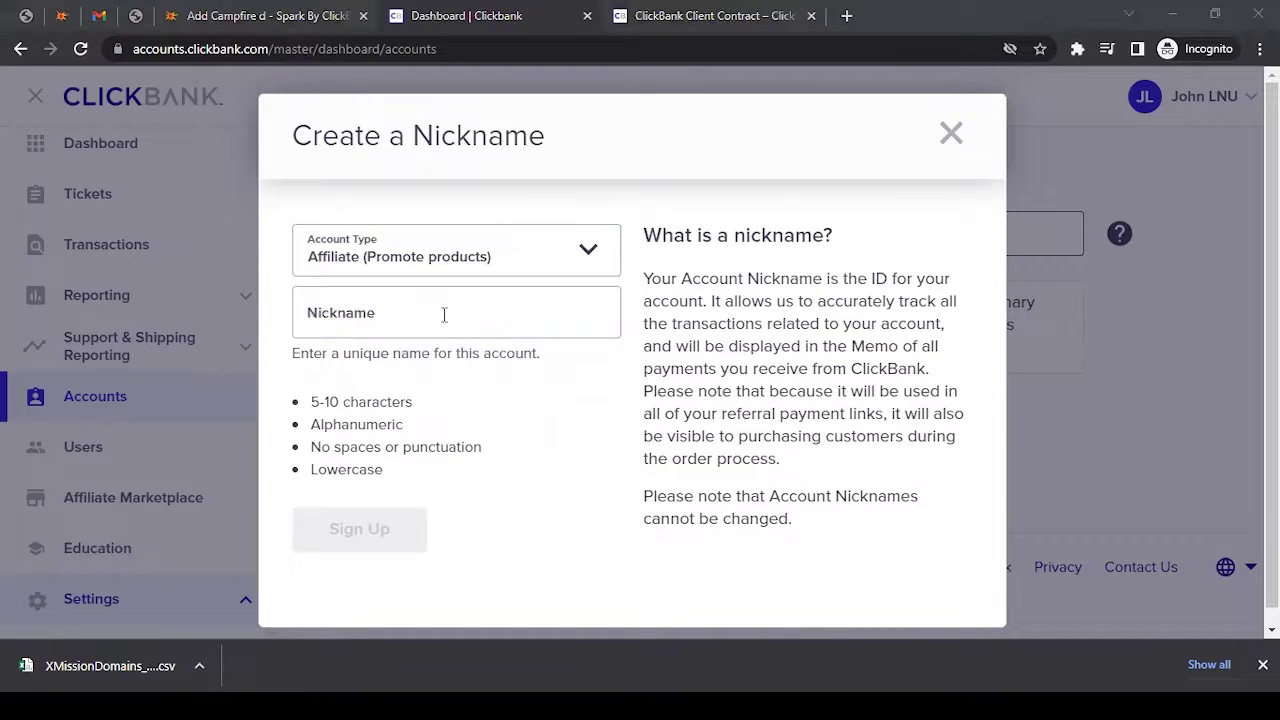
click(444, 315)
drag(310, 401, 410, 481)
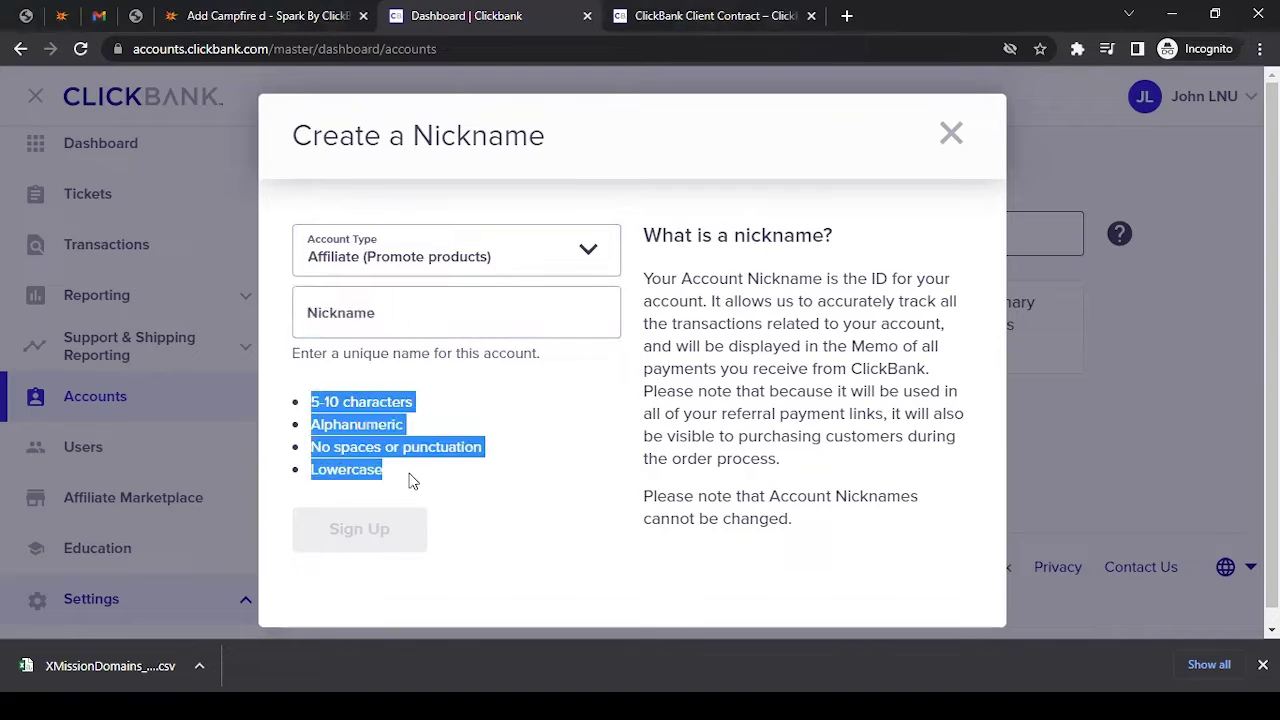
click(384, 318)
Enter the nickname 'justtest22', confirm it is available, and sign it up
text(justtest22)
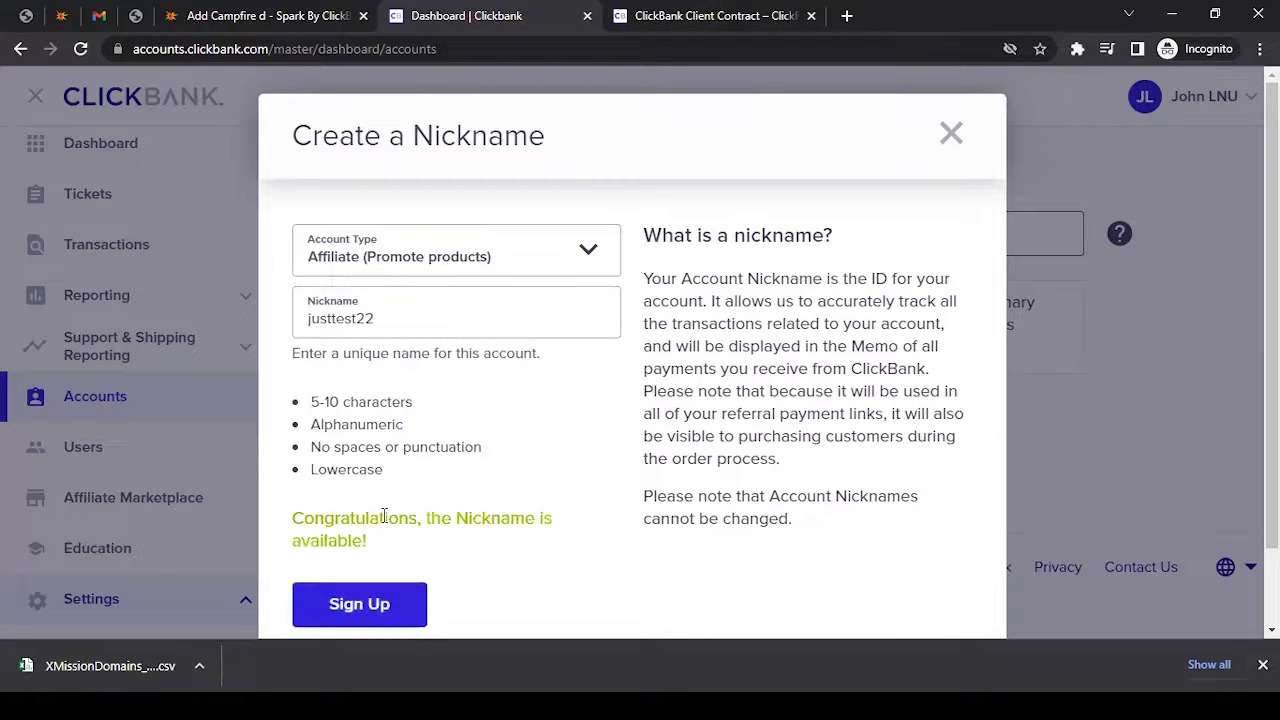
click(296, 314)
double_click(296, 314)
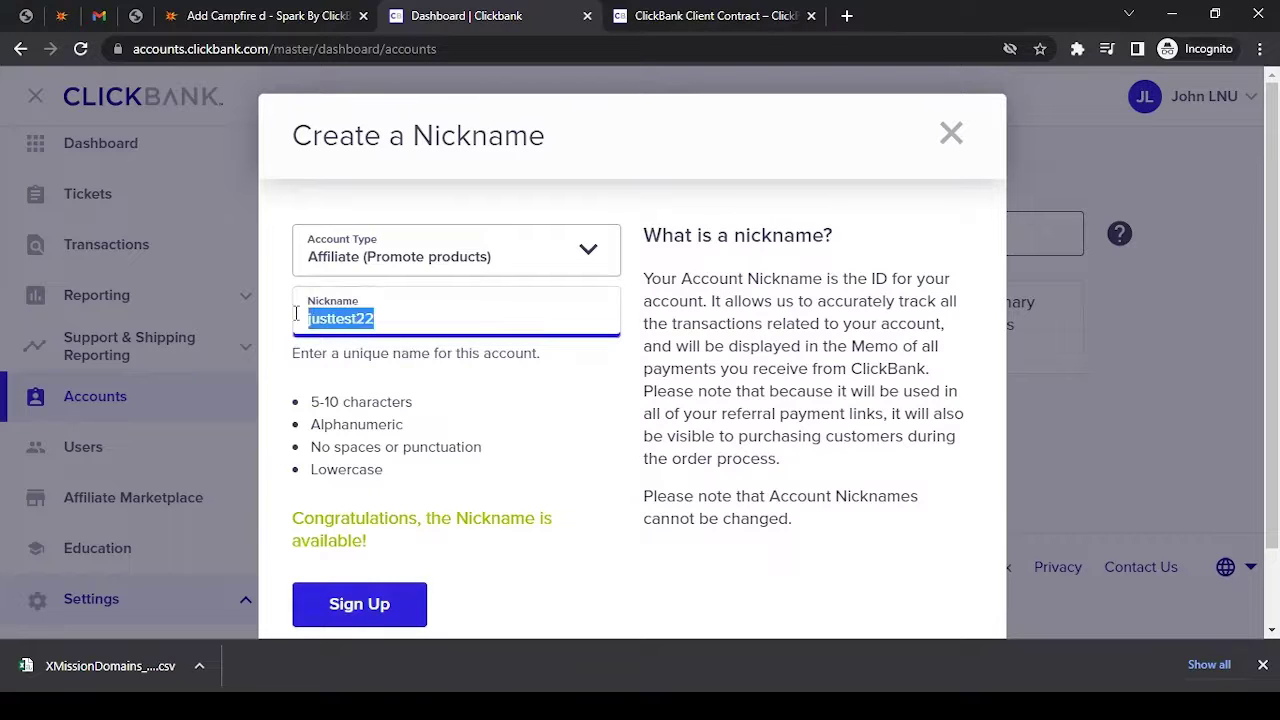
drag(335, 518, 515, 516)
scroll(515, 516, down, 1)
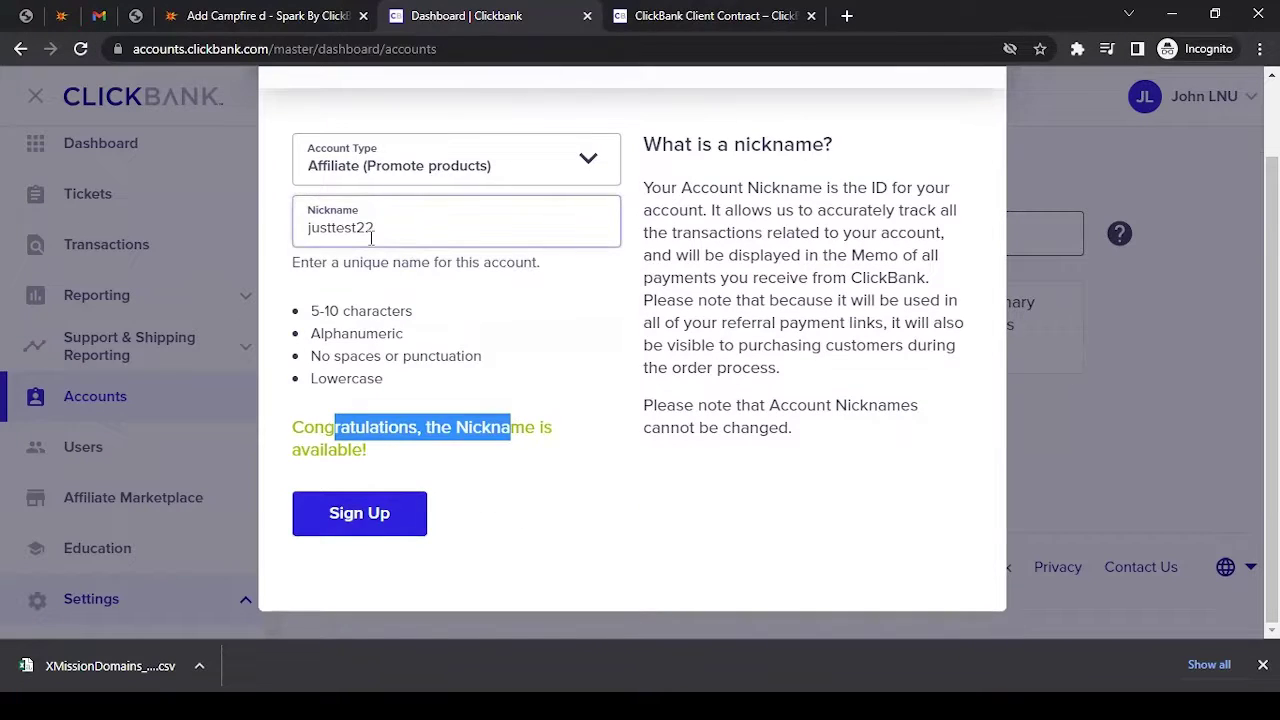
click(365, 524)
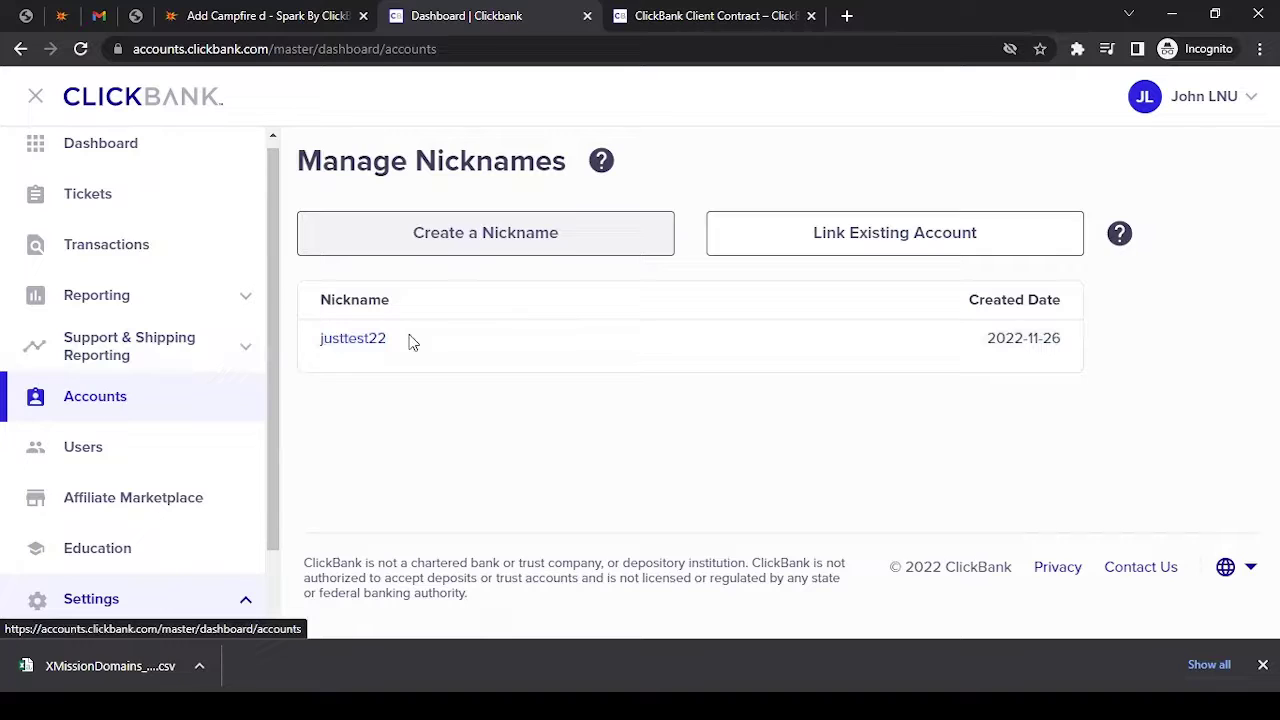
Open the new justtest22 nickname's account page in its new tab
click(353, 341)
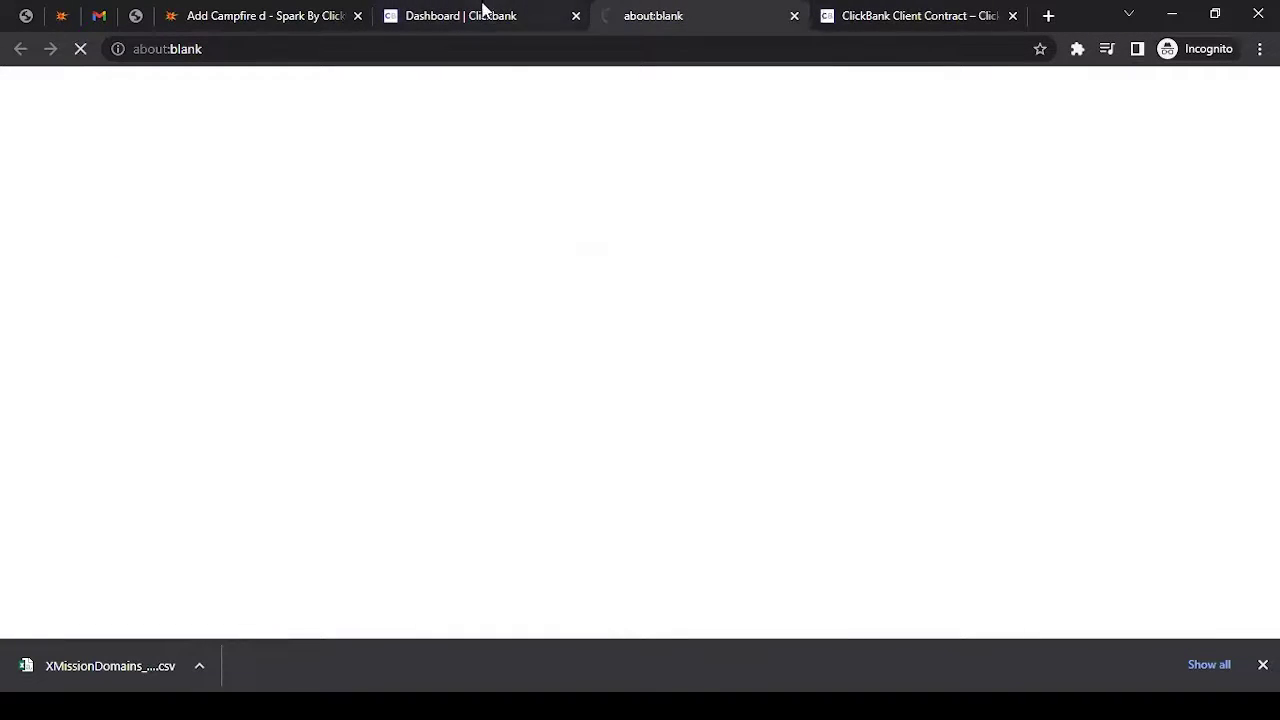
click(487, 10)
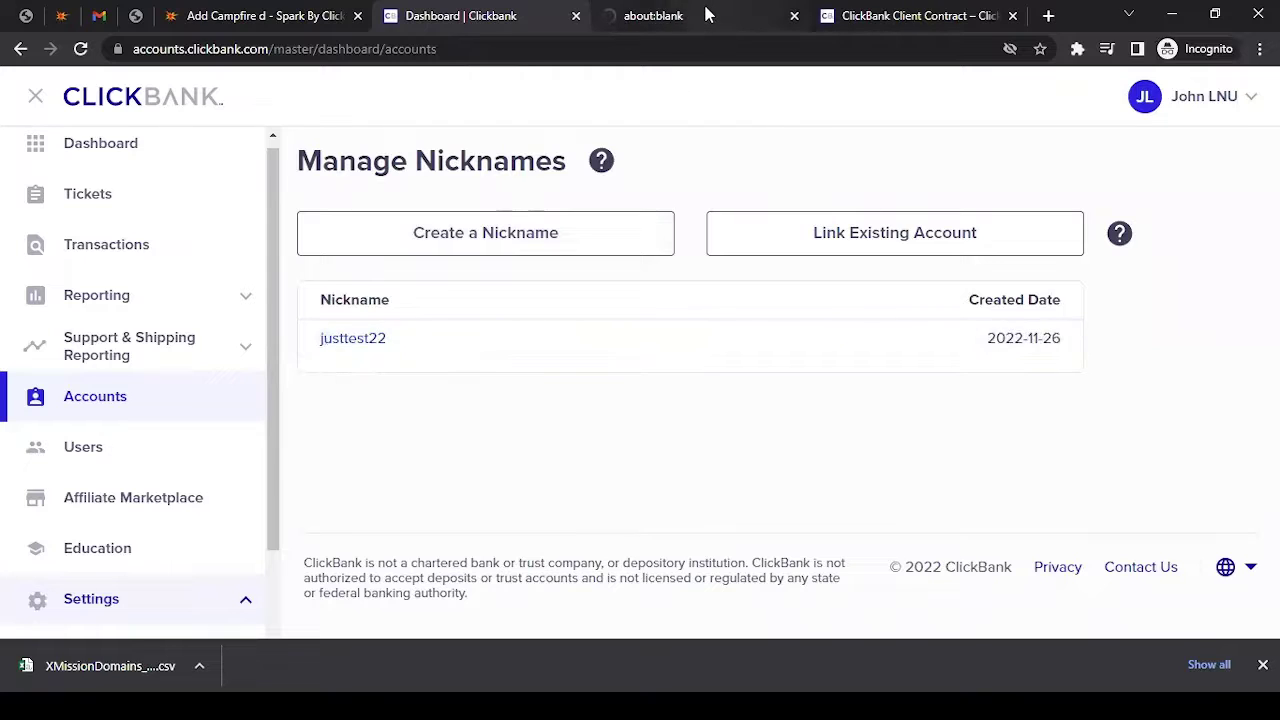
click(705, 15)
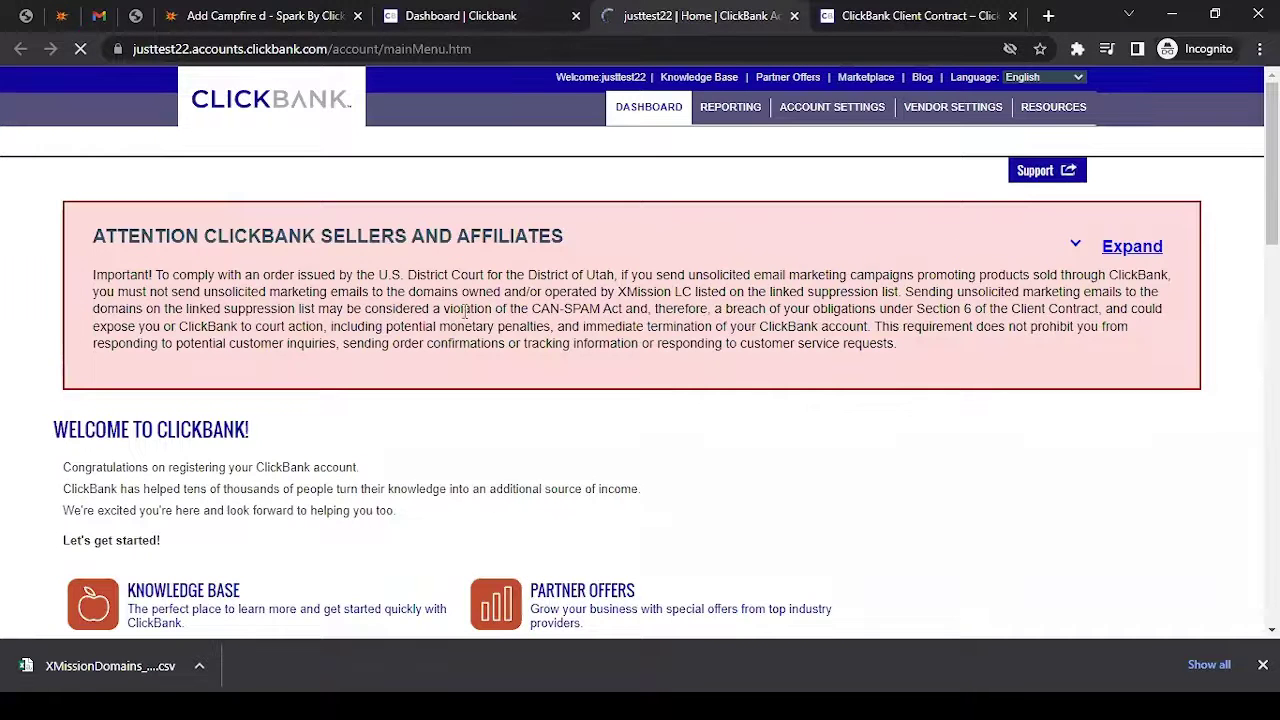
Send e-mail confirmation instructions for justtest22 from Account Settings, then switch to Gmail
click(832, 122)
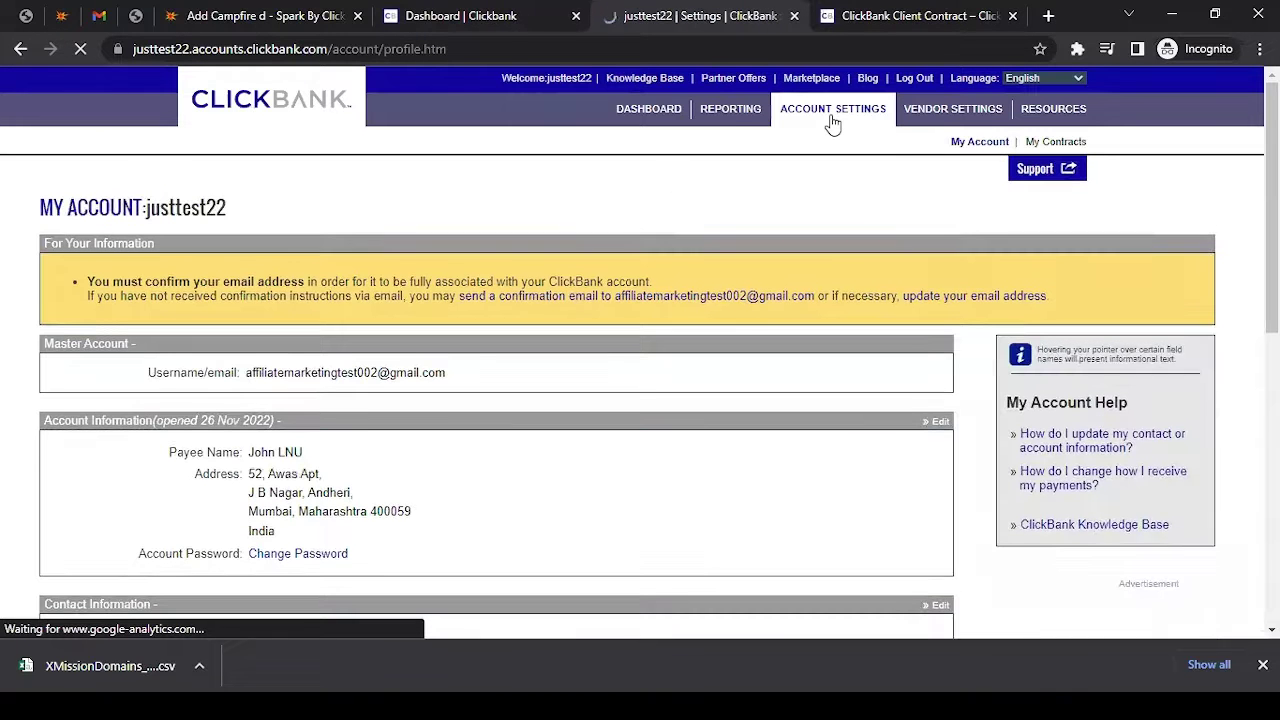
drag(93, 281, 288, 281)
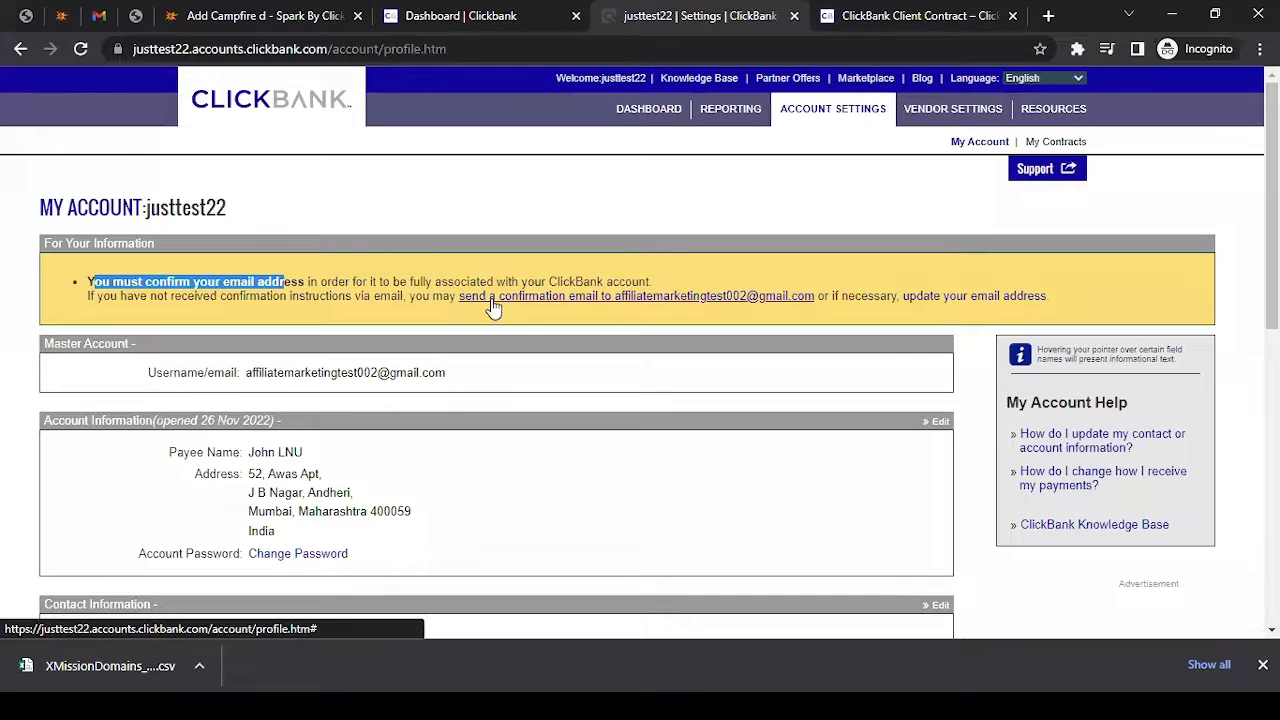
click(645, 301)
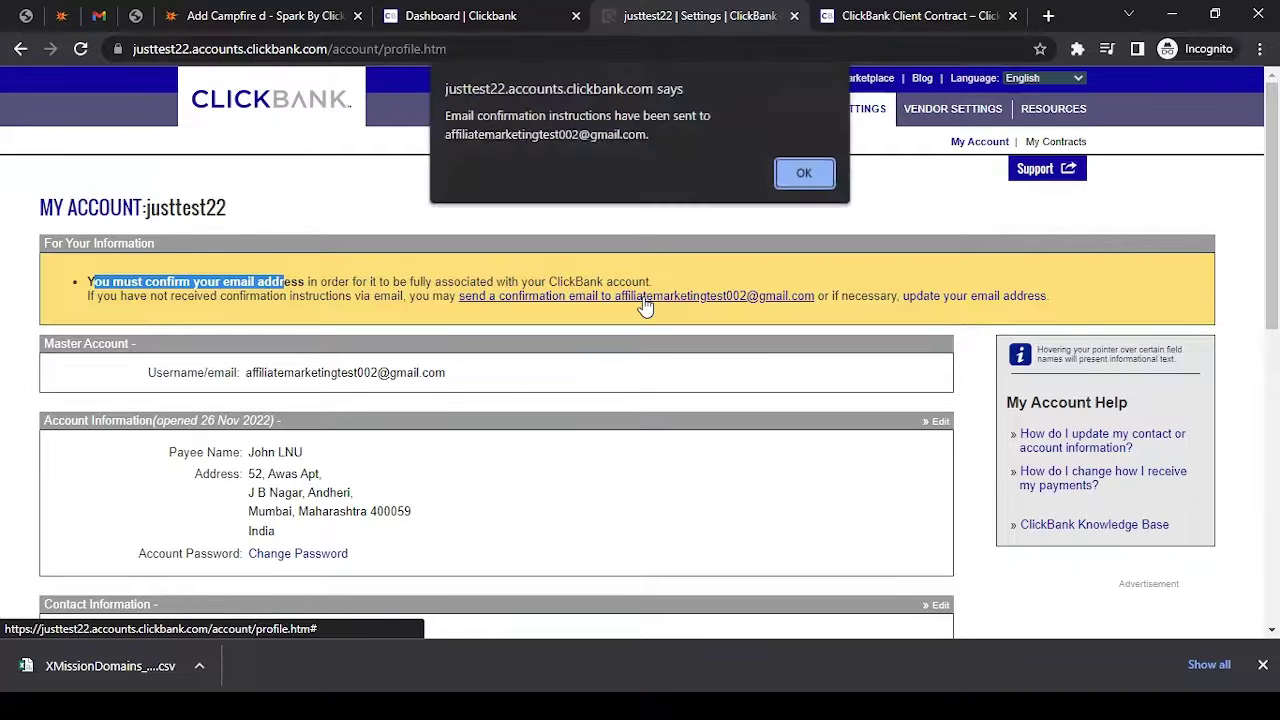
click(815, 174)
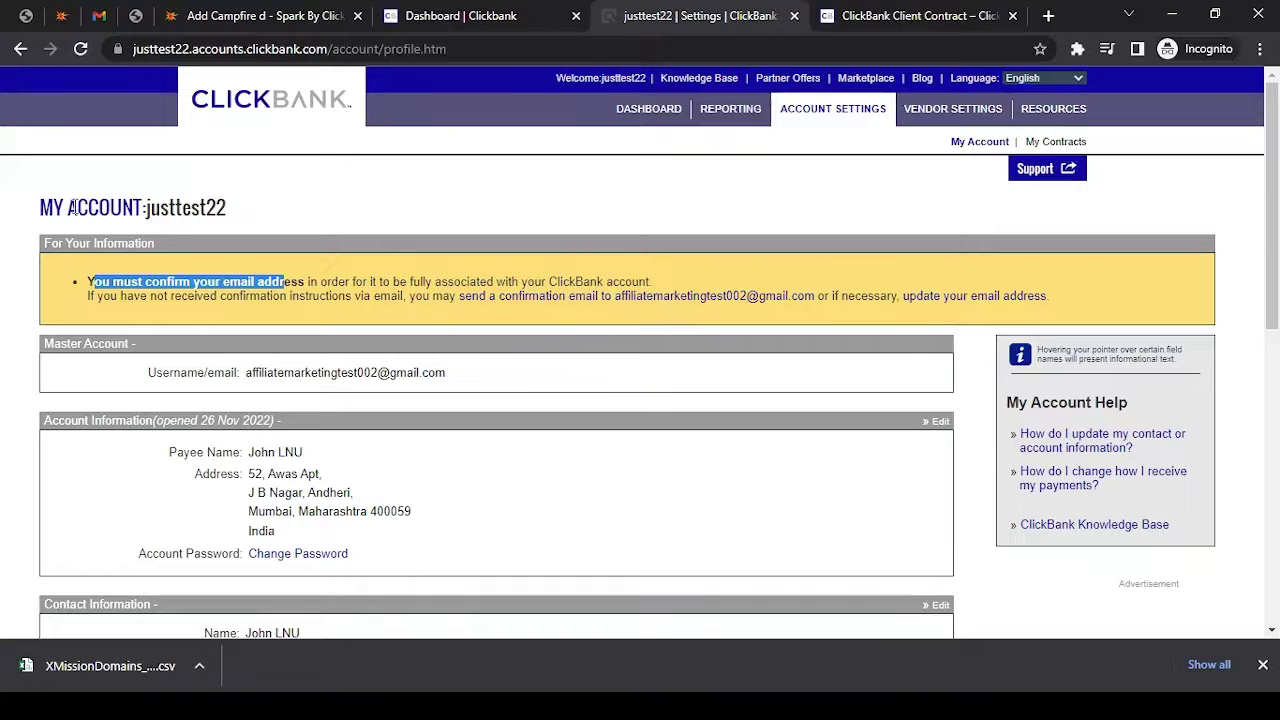
click(98, 16)
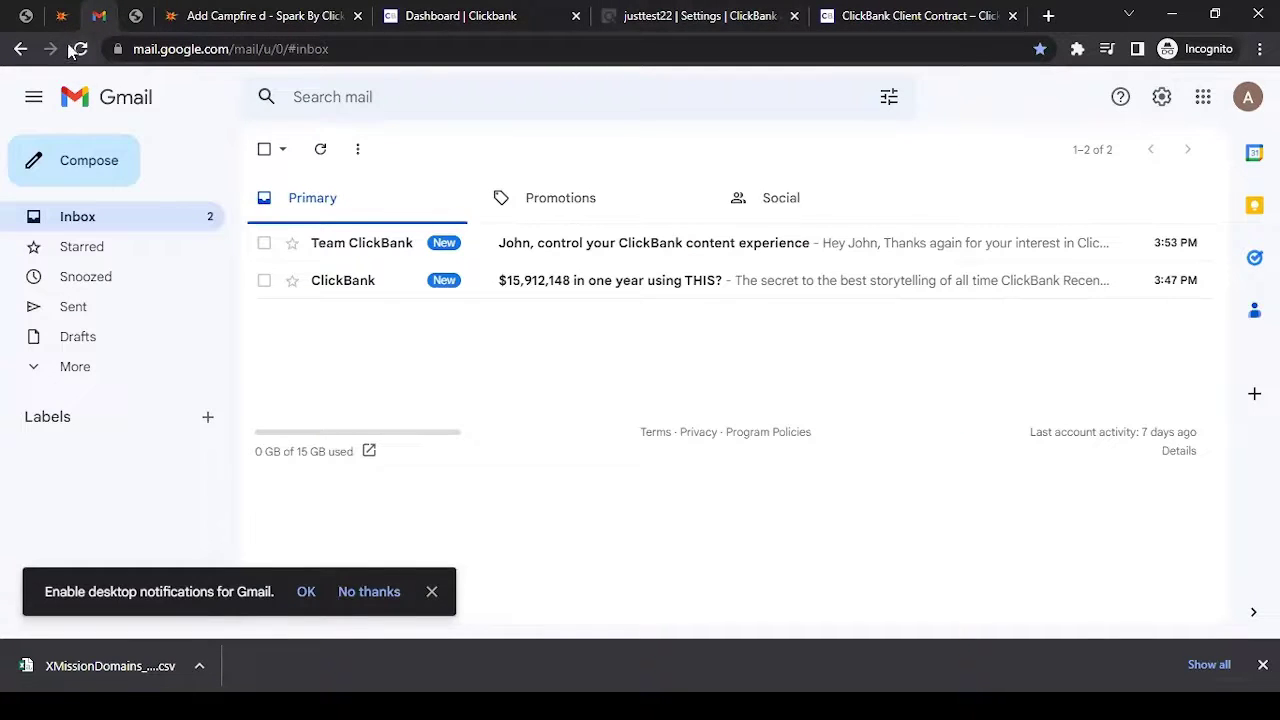
Open ClickBank's Email Update Verification message in Gmail and follow its verification link
click(79, 49)
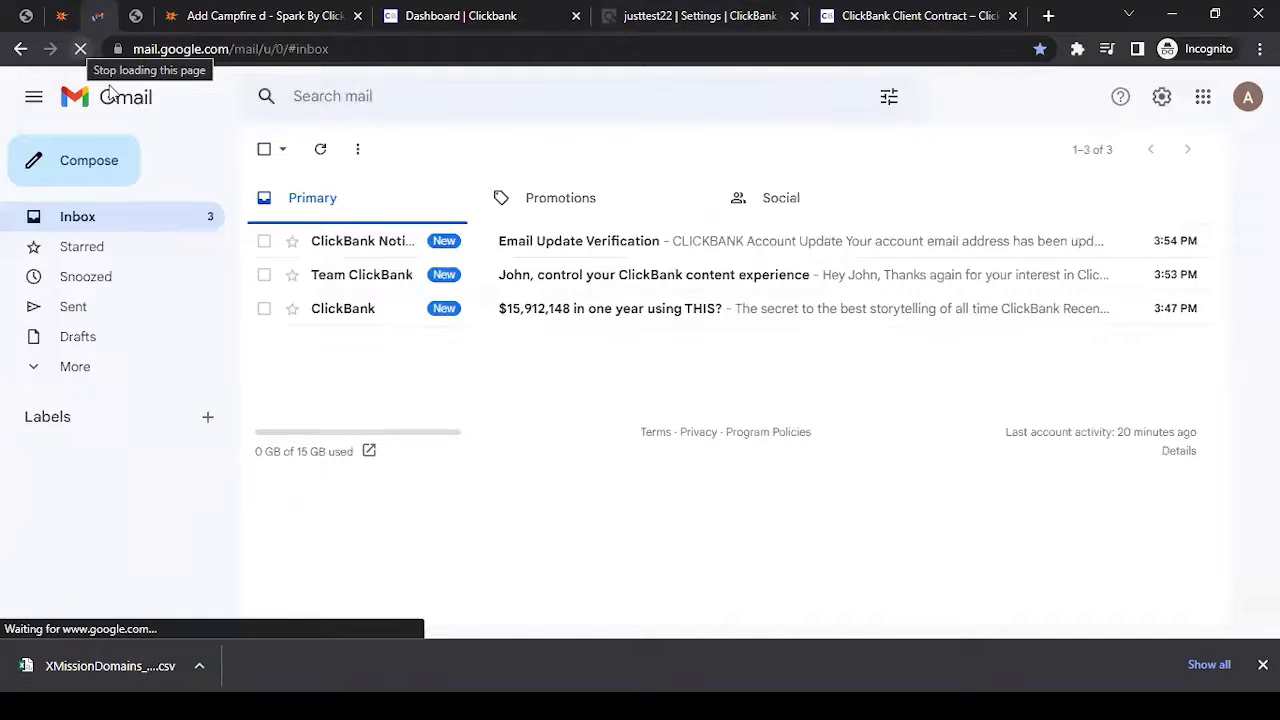
click(598, 253)
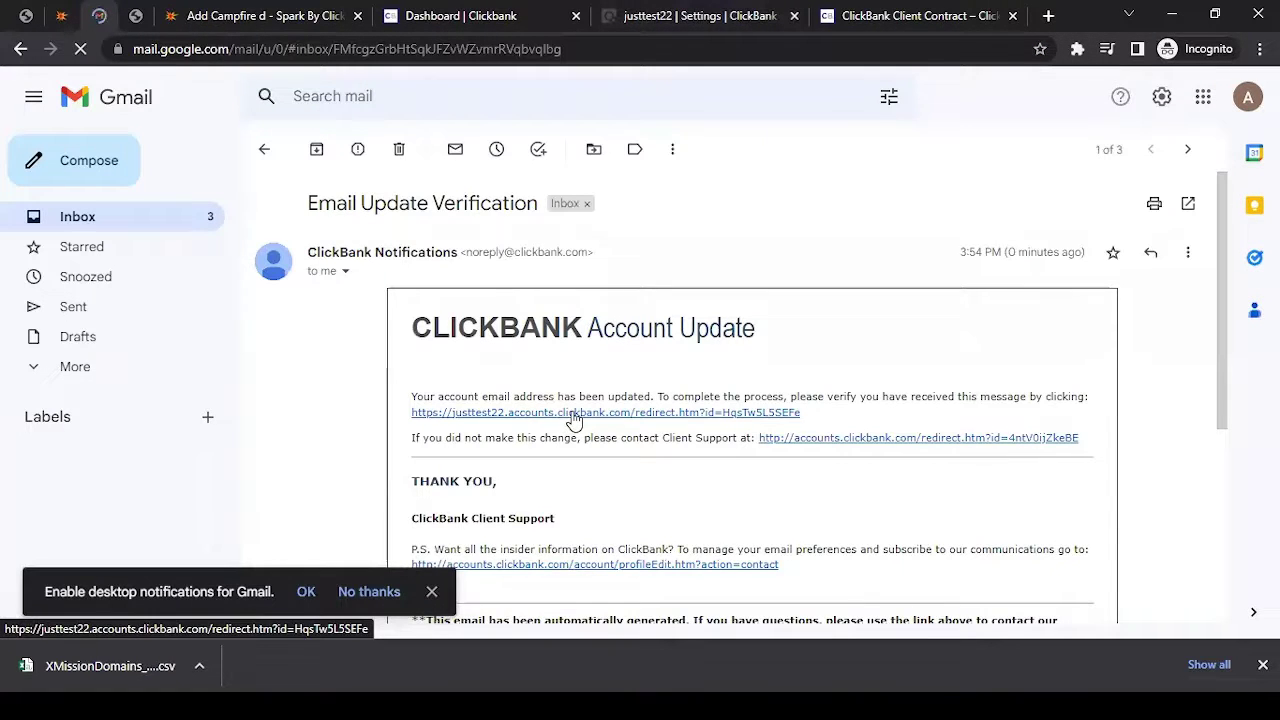
click(574, 416)
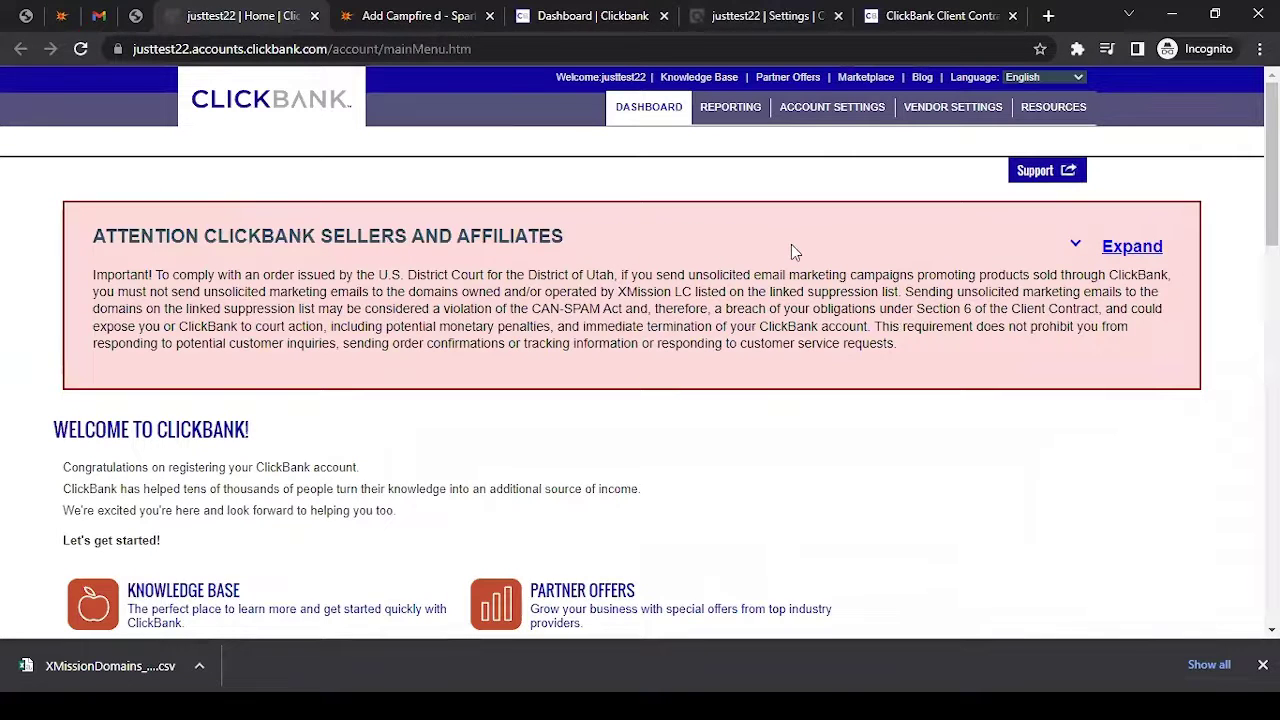
Review the justtest22 My Account page, confirmation notice gone, down to Payment Information
click(835, 117)
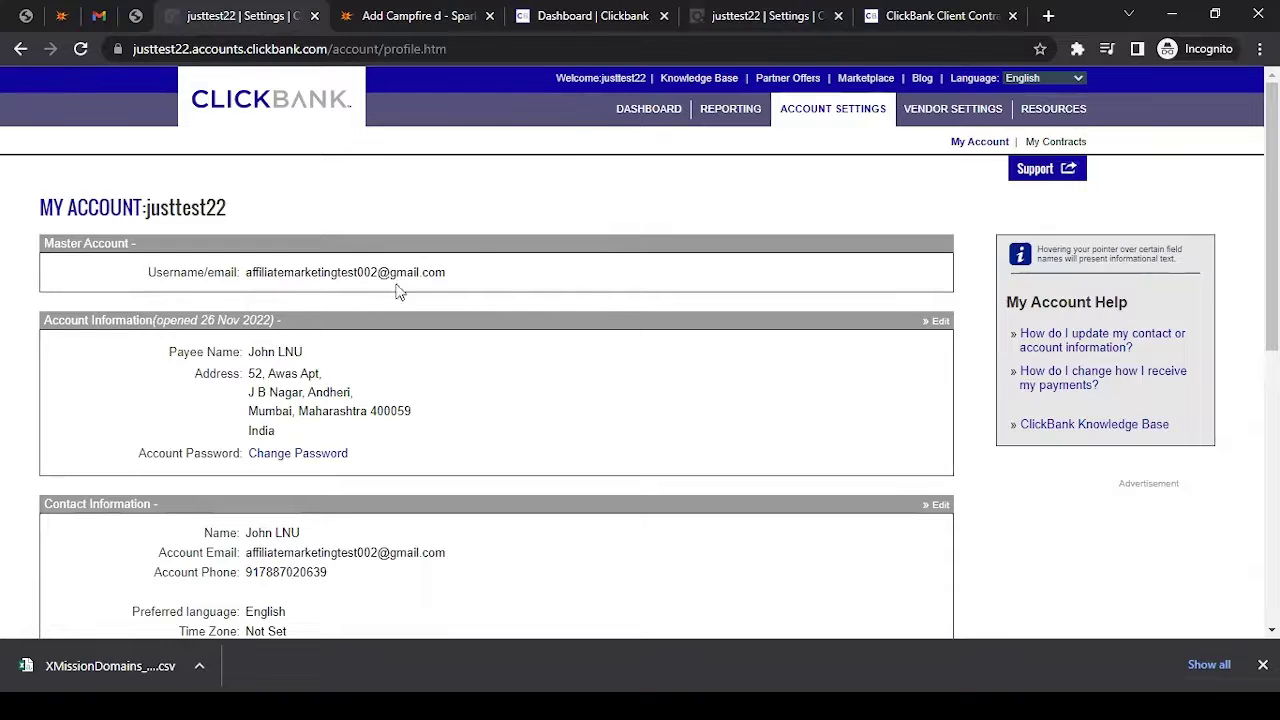
scroll(399, 306, down, 2)
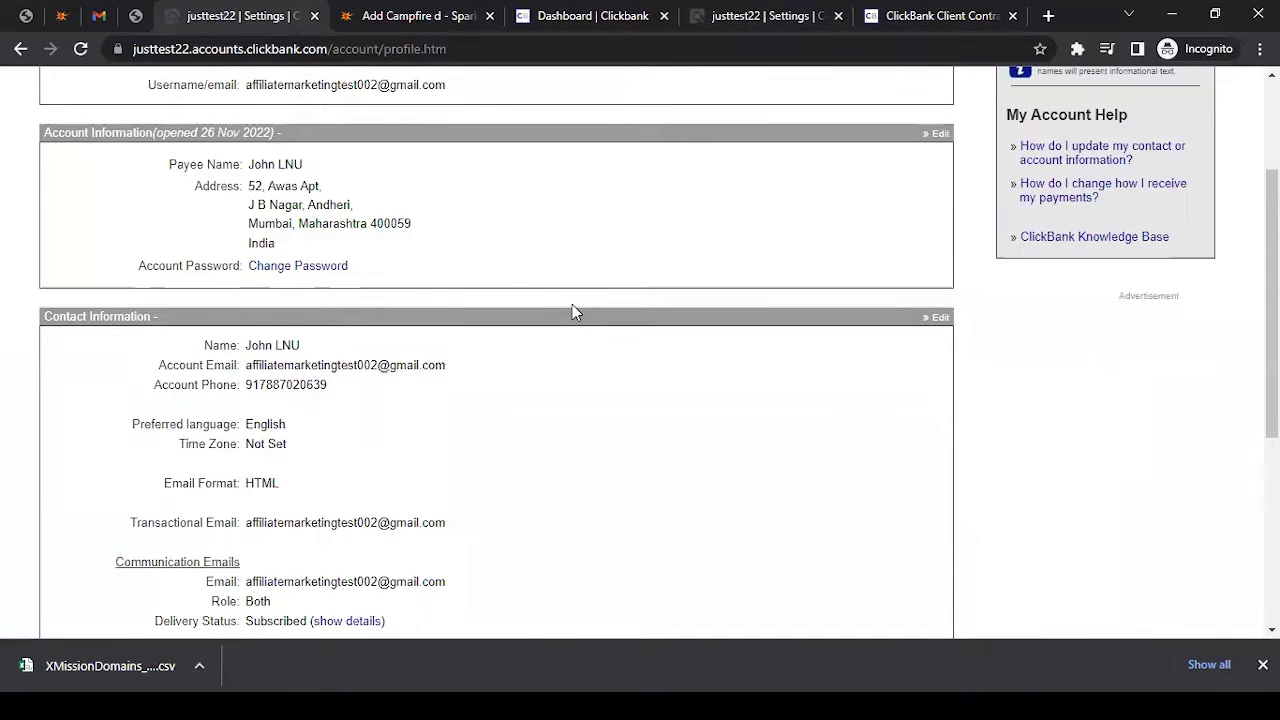
scroll(493, 289, up, 2)
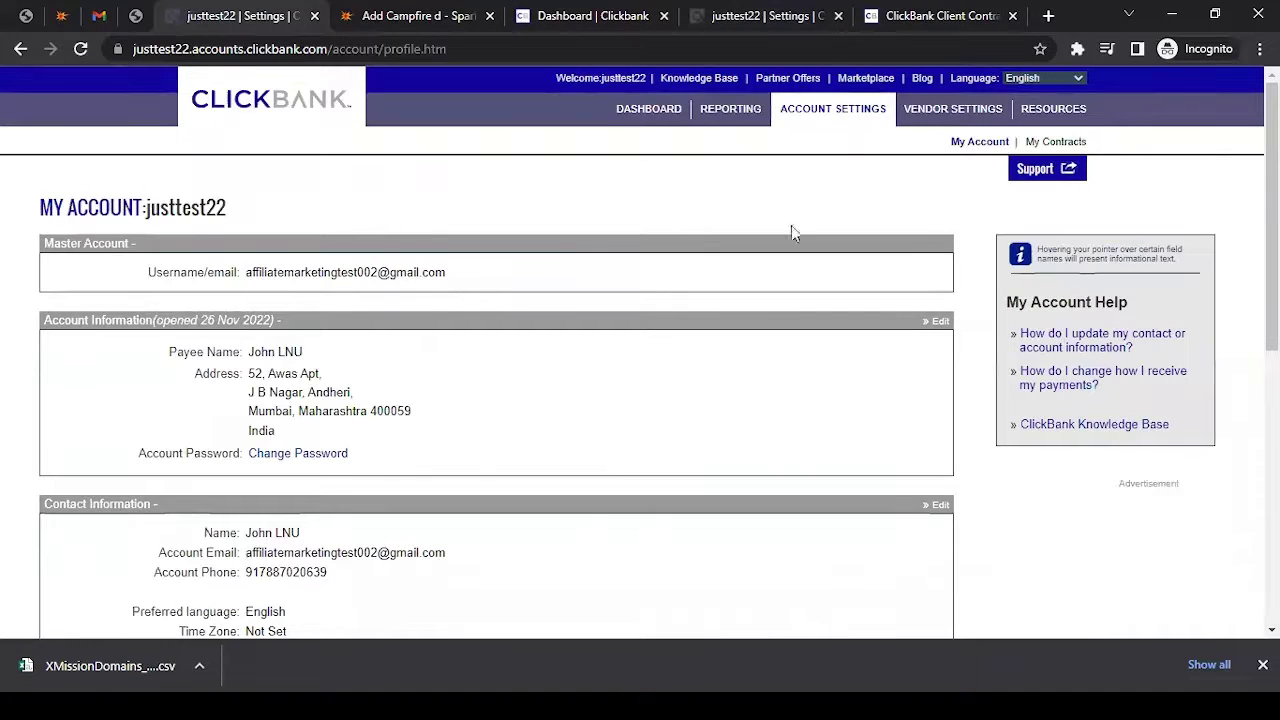
scroll(254, 343, down, 6)
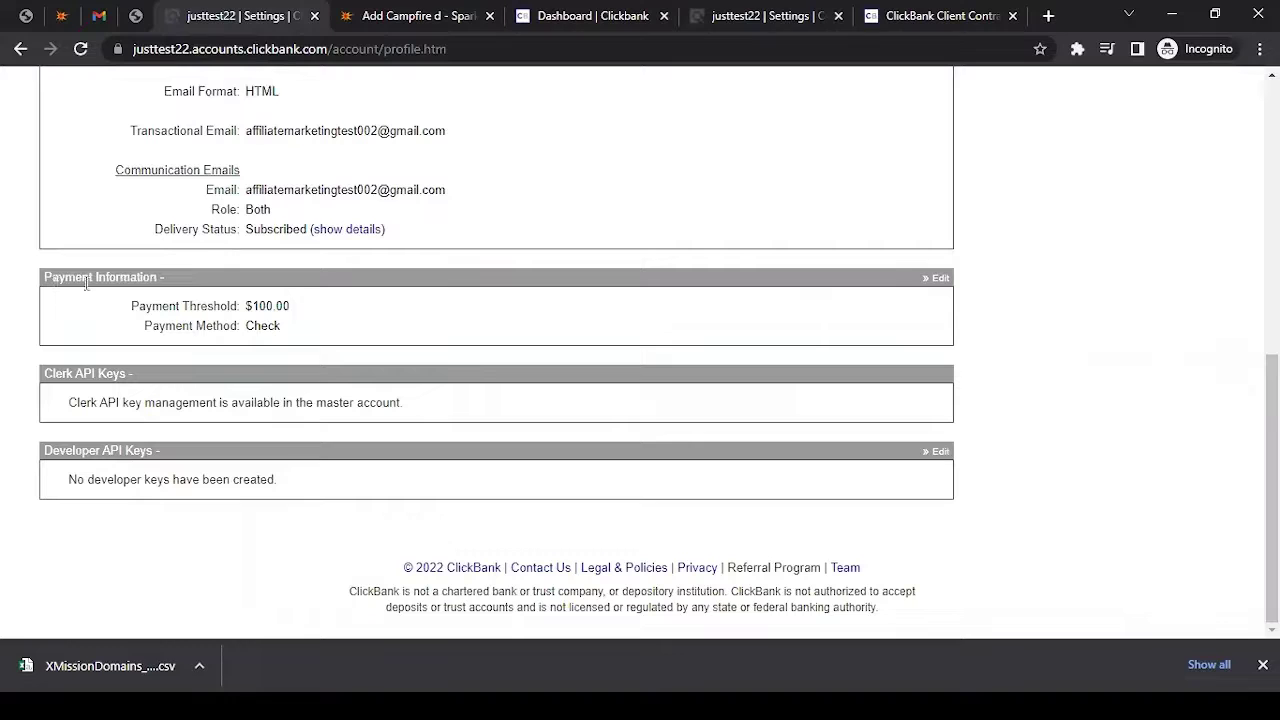
drag(45, 279, 180, 287)
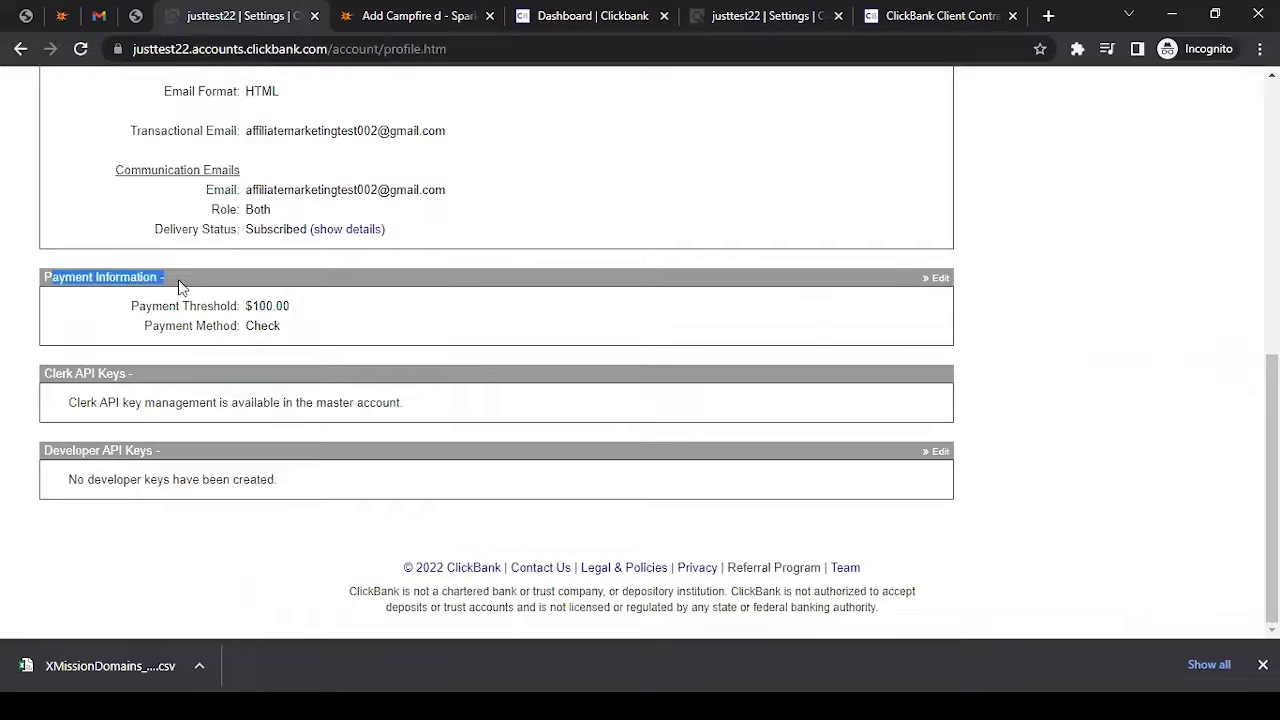
Open the payment information form and review its payment method and mailing address
click(938, 279)
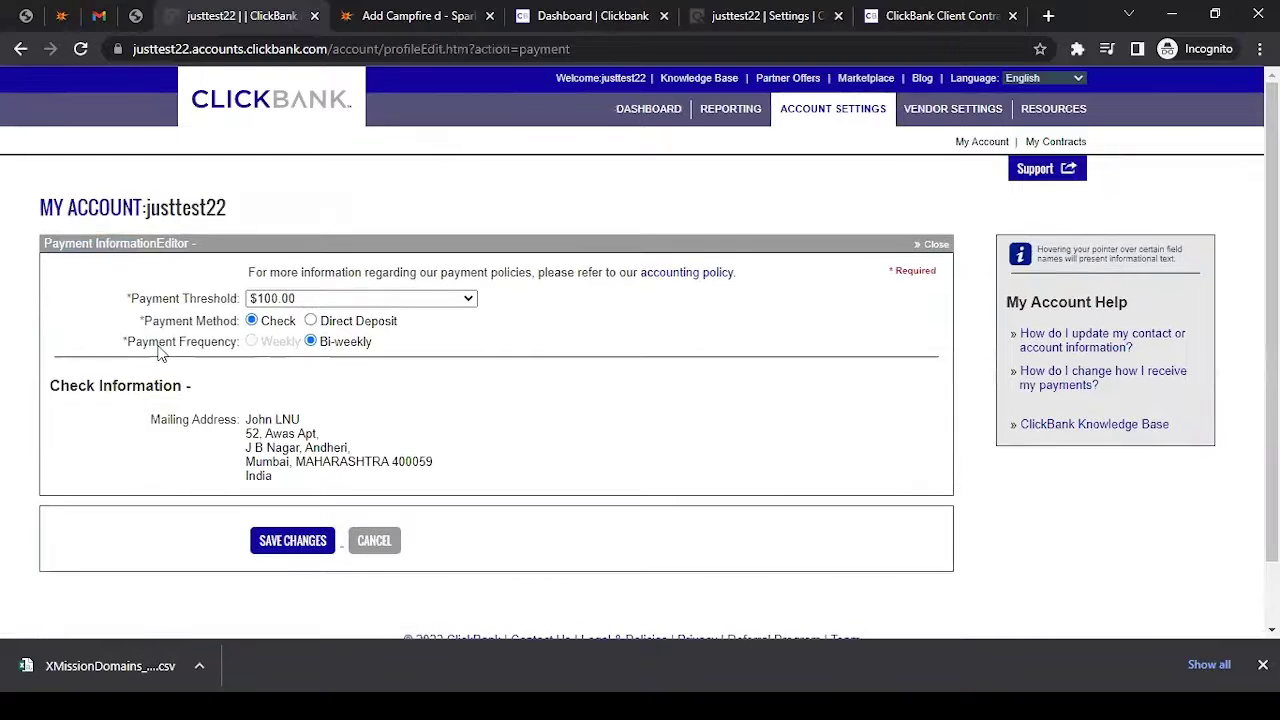
drag(152, 321, 246, 328)
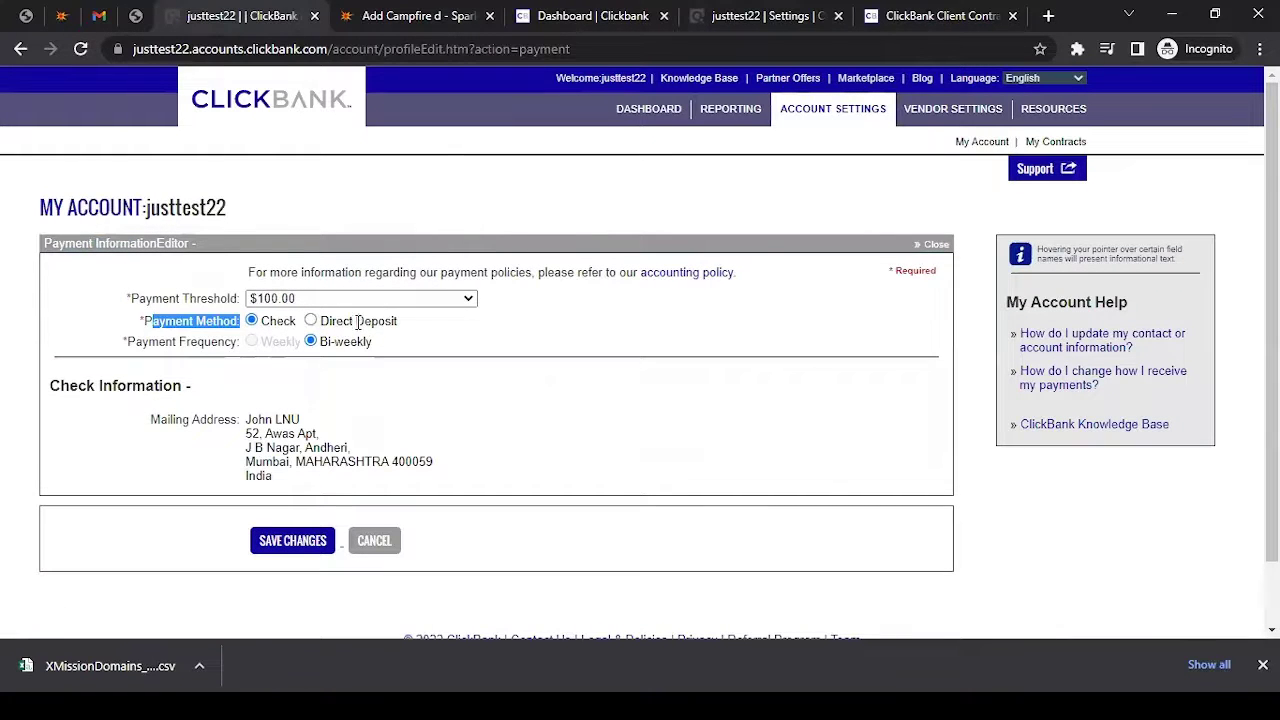
drag(387, 321, 266, 326)
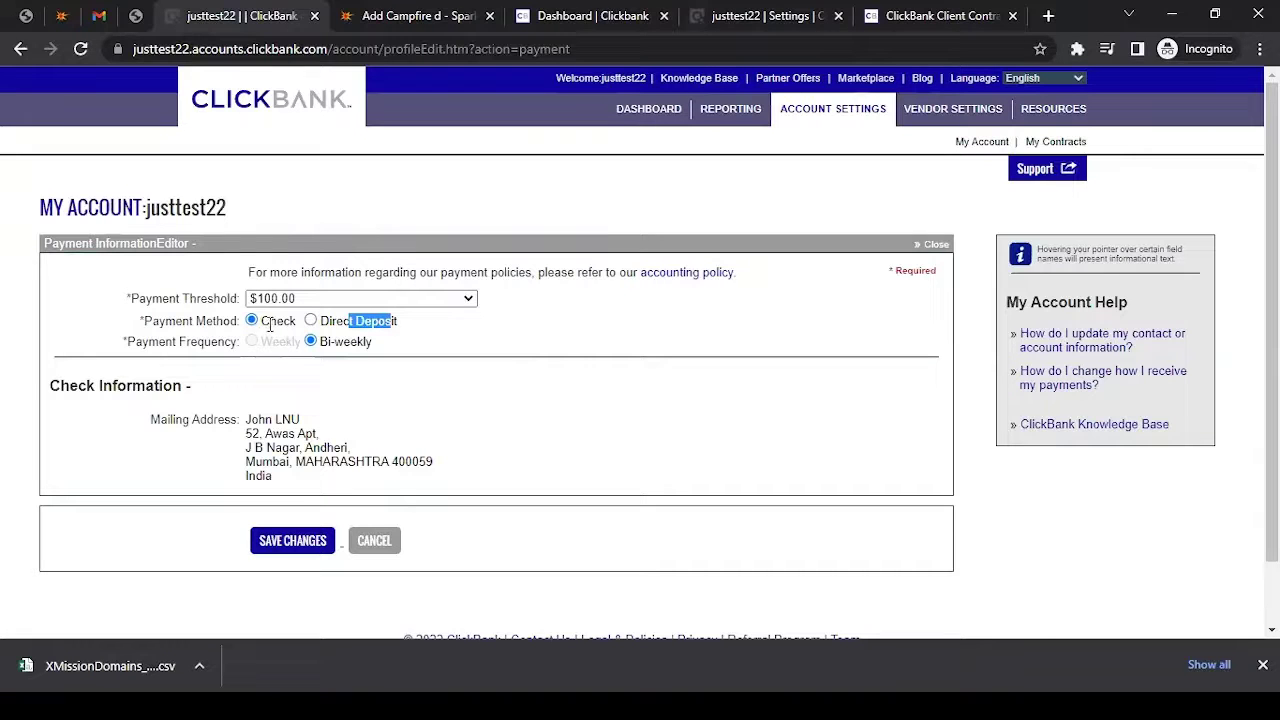
drag(247, 420, 292, 420)
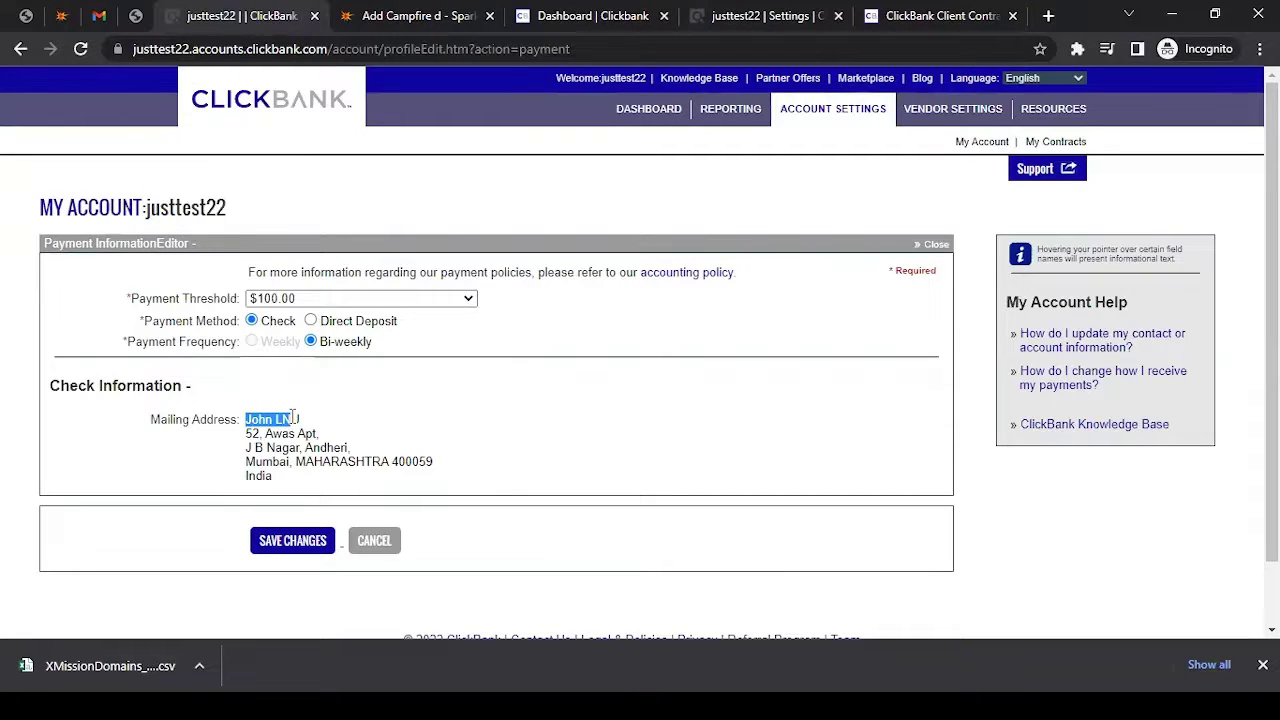
click(253, 422)
drag(248, 433, 302, 486)
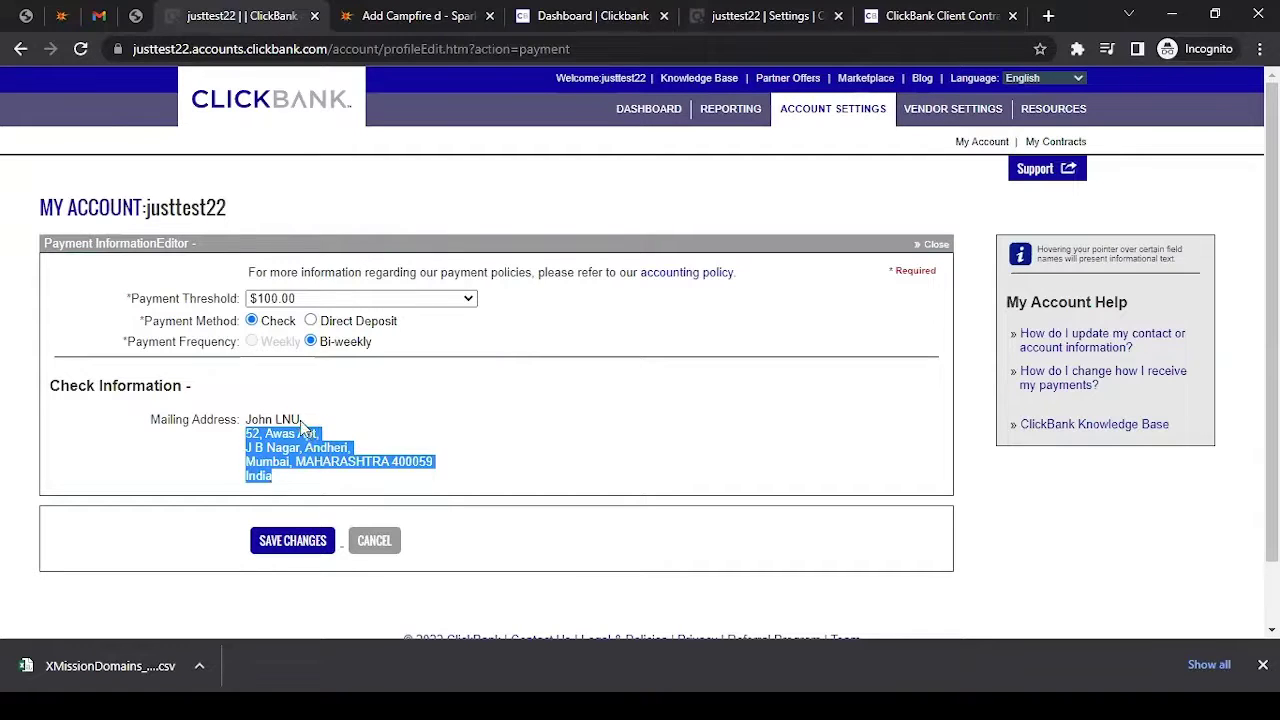
drag(302, 428, 246, 430)
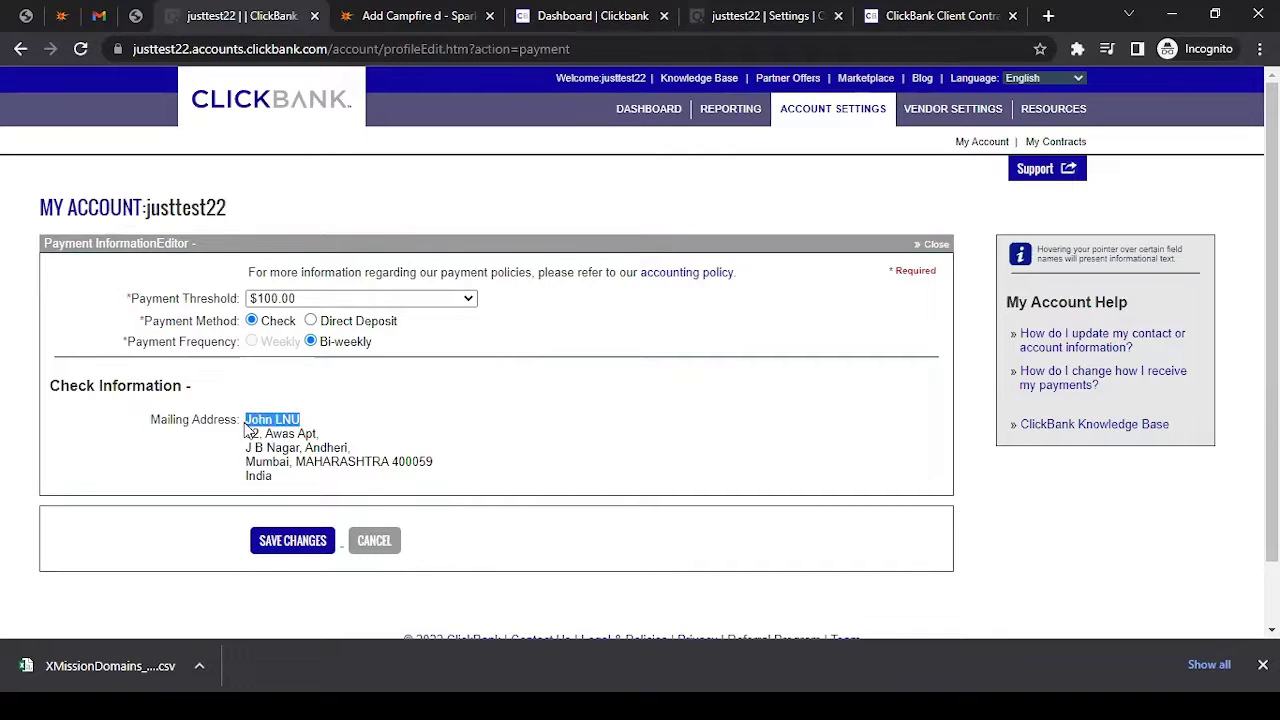
click(340, 394)
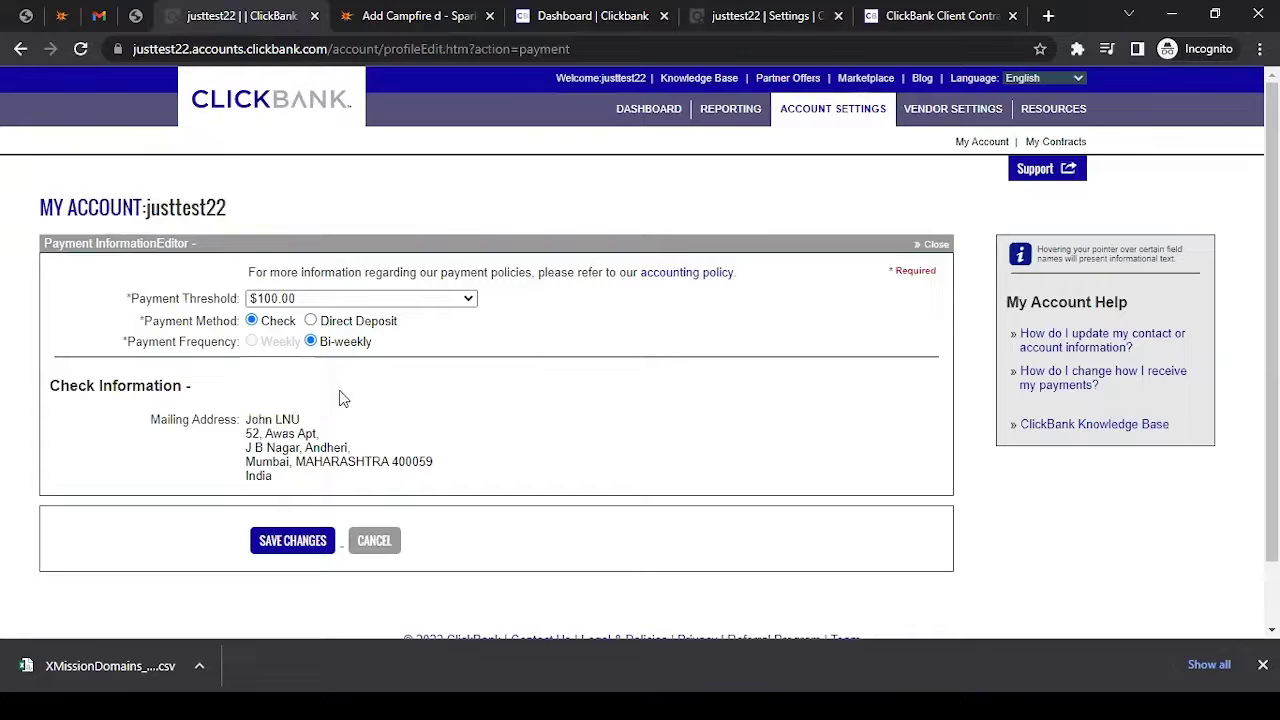
Keep Check as the payment method, after trying Direct Deposit, and save the payment information
click(311, 321)
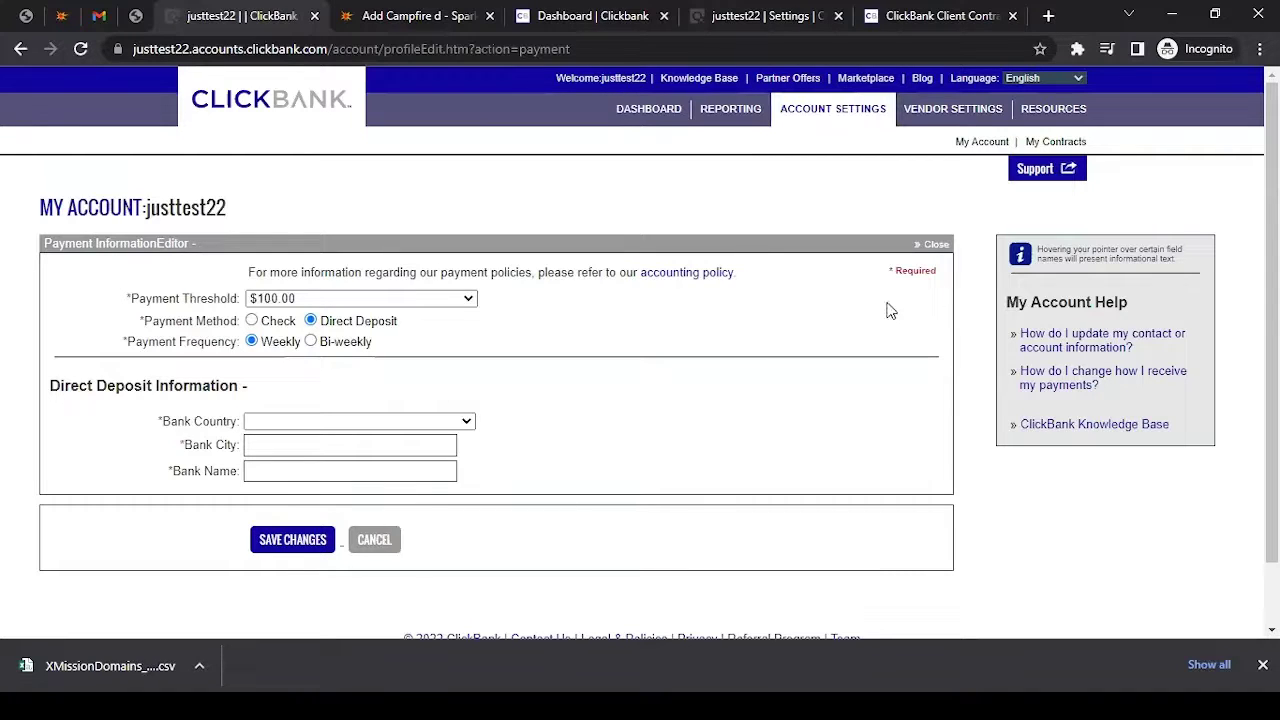
click(253, 322)
mouse_move(152, 348)
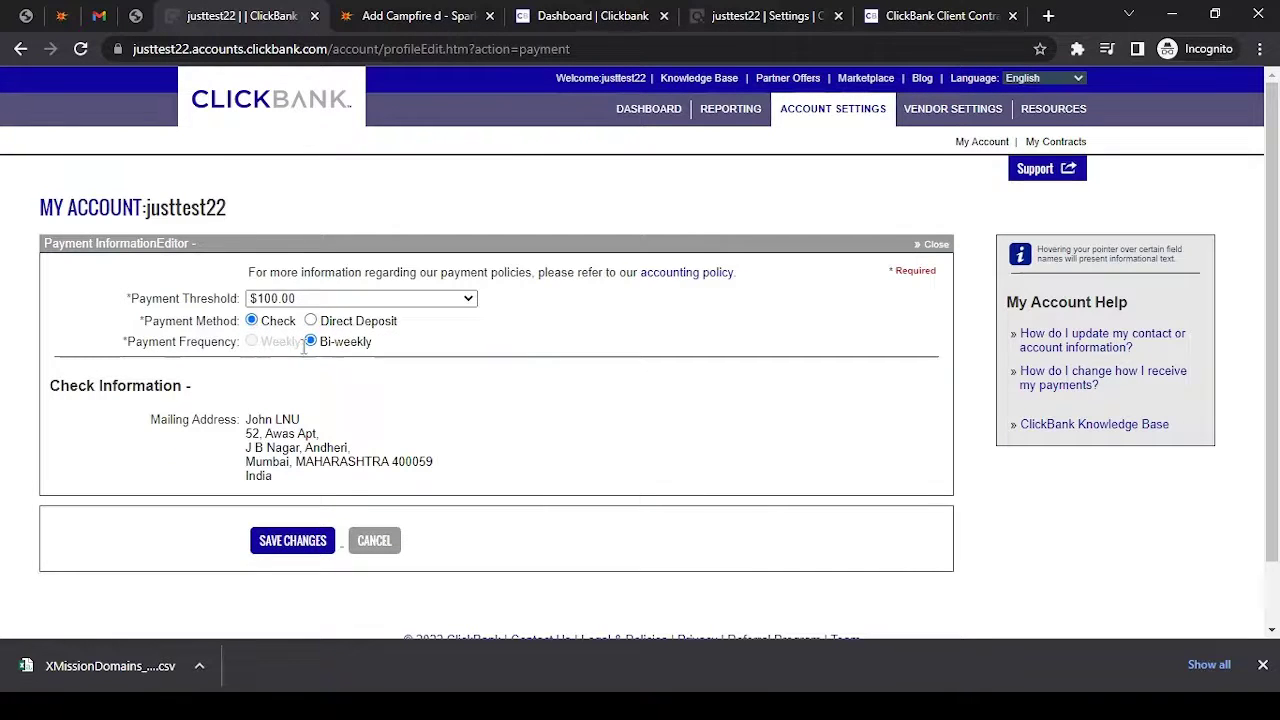
click(297, 546)
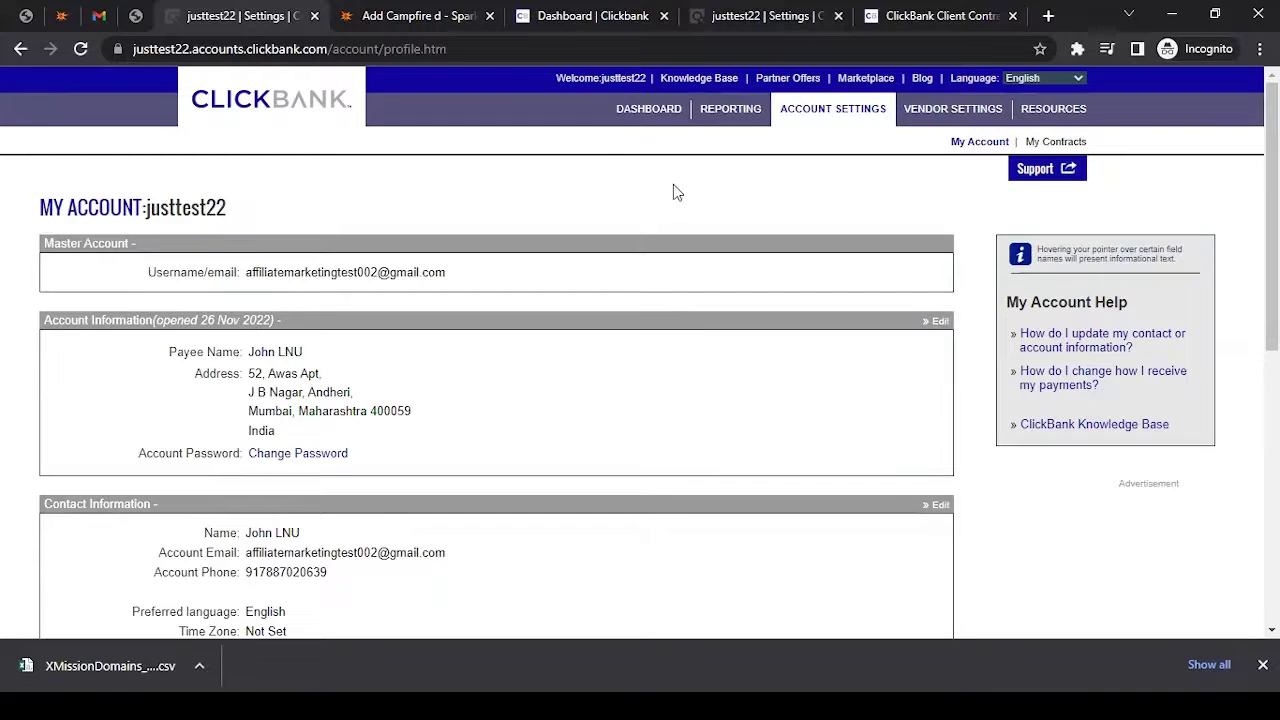
Go to the ClickBank sign-in page and paste the account e-mail address
click(270, 117)
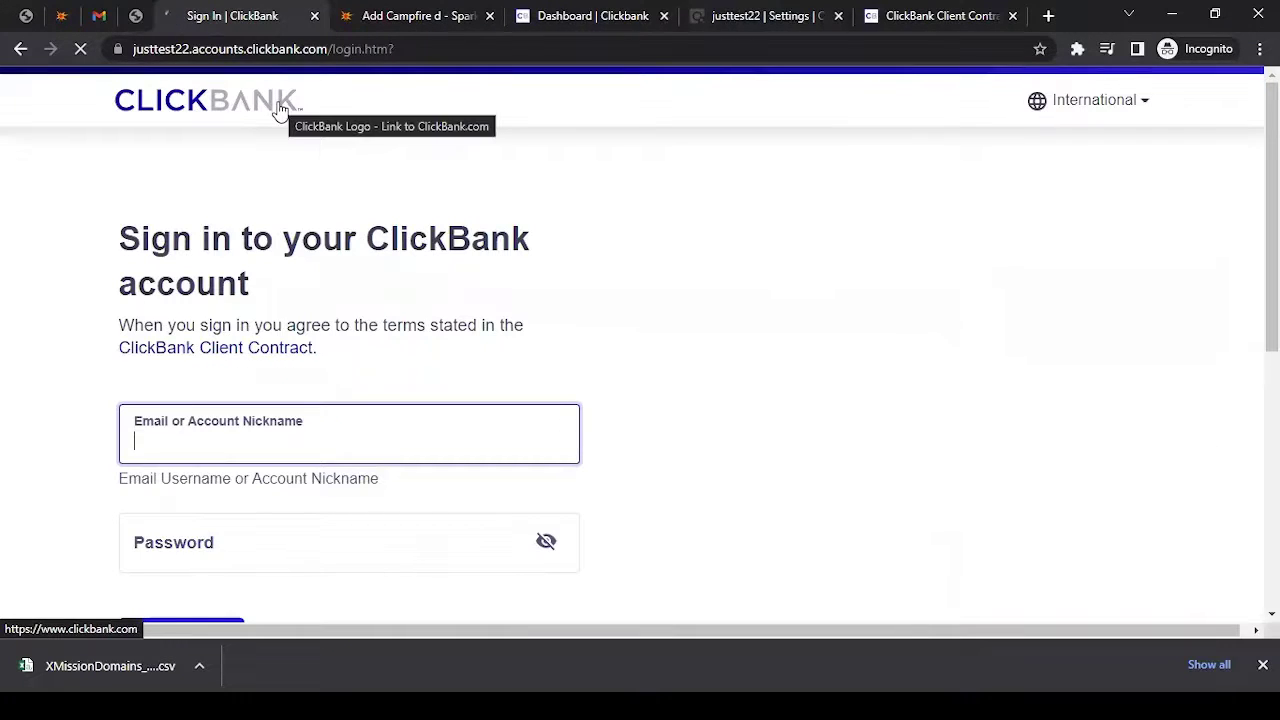
scroll(323, 440, down, 3)
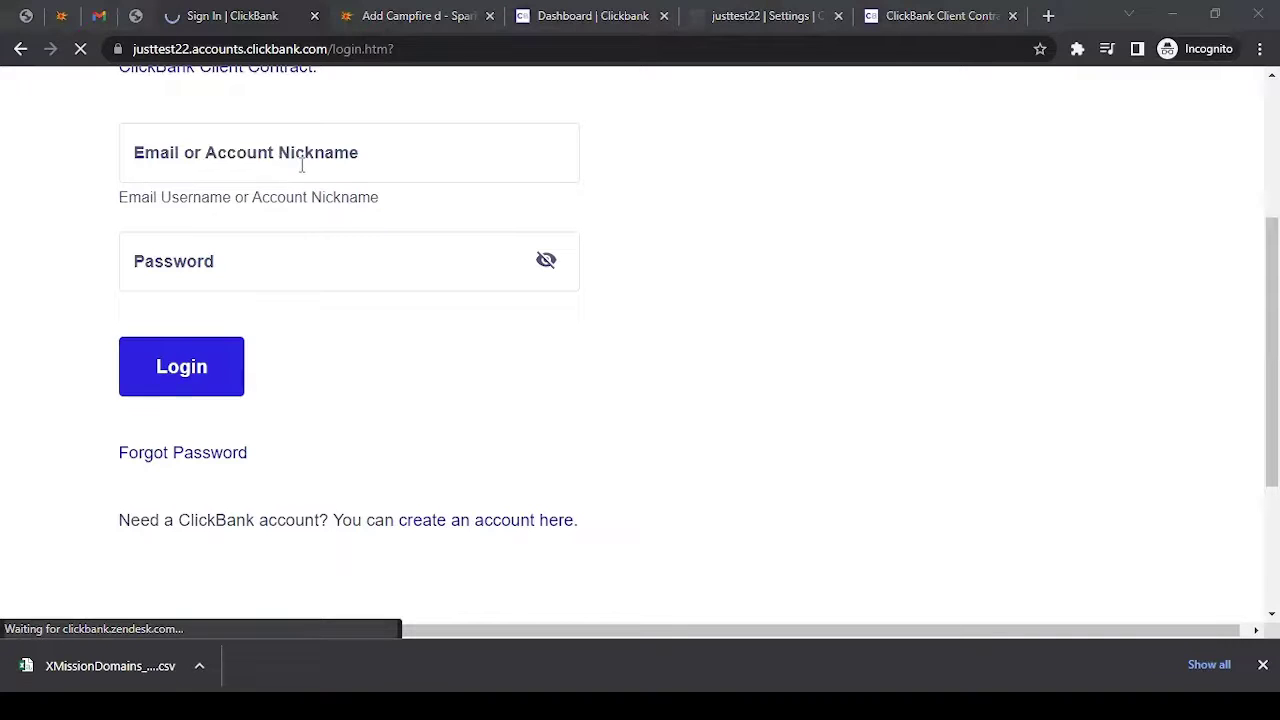
click(301, 165)
key(ctrl+v)
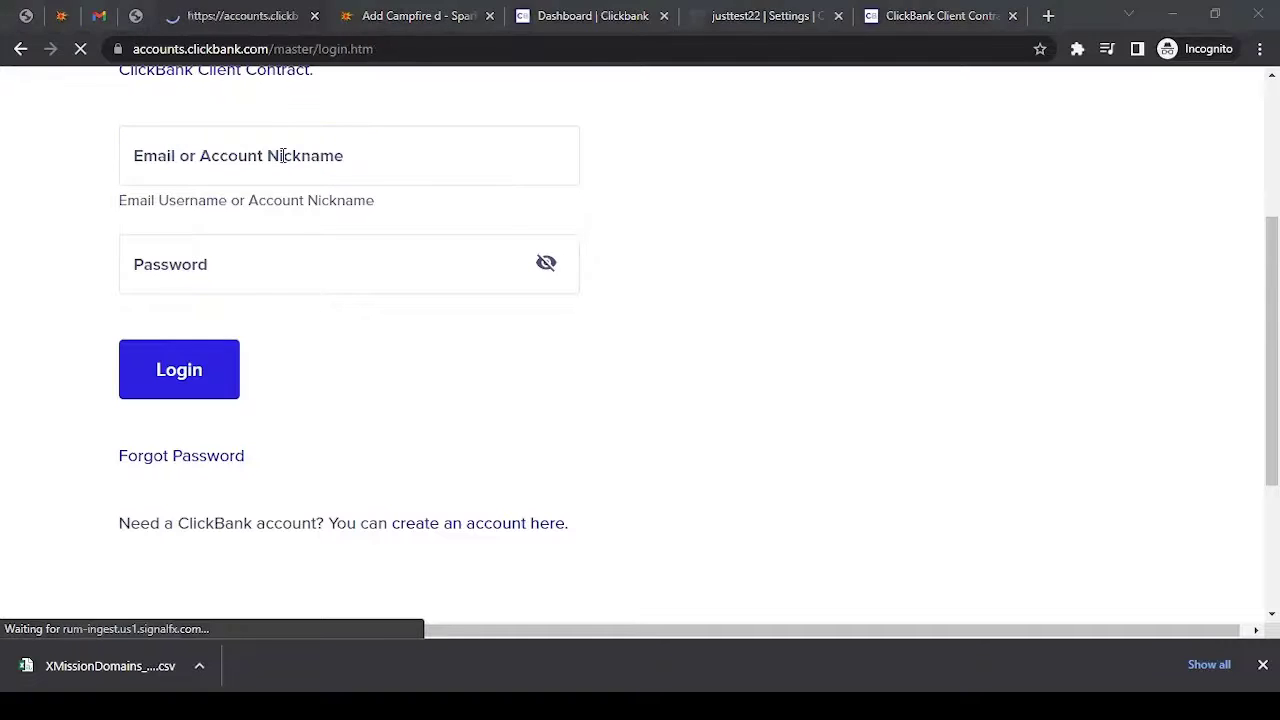
click(208, 432)
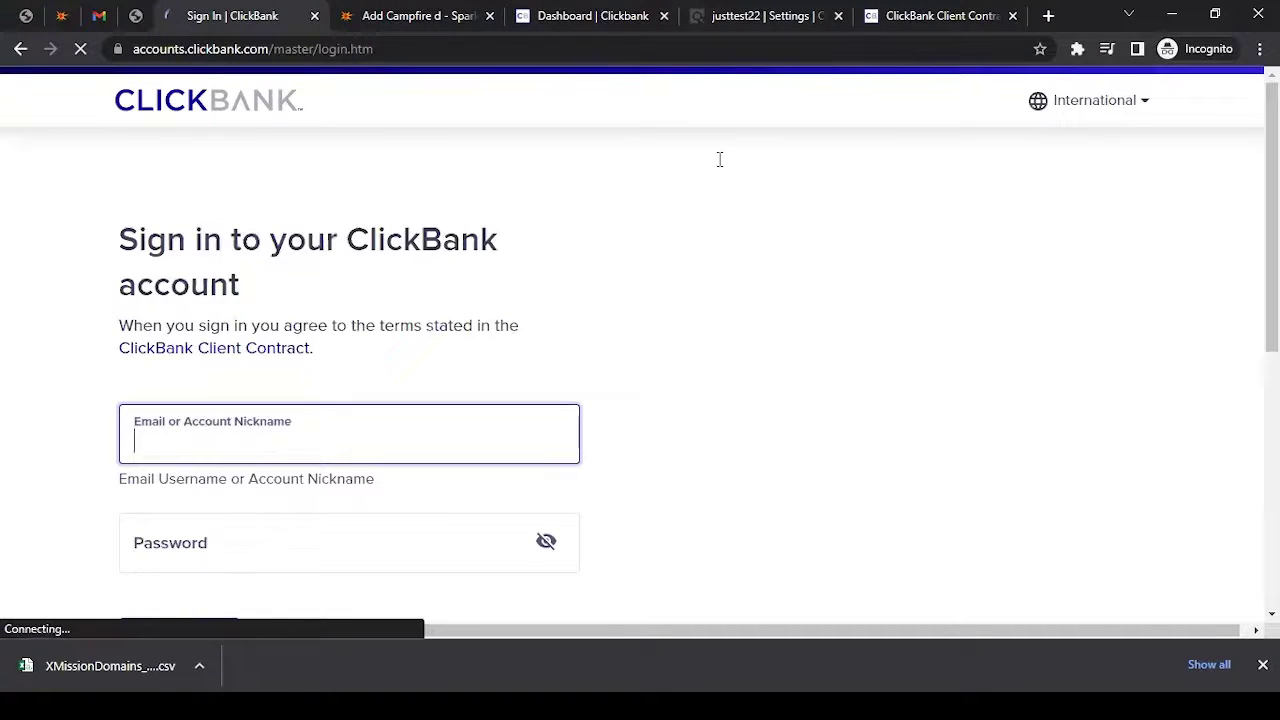
click(219, 432)
key(ctrl+v)
Enter the account password and submit the login
scroll(265, 327, down, 1)
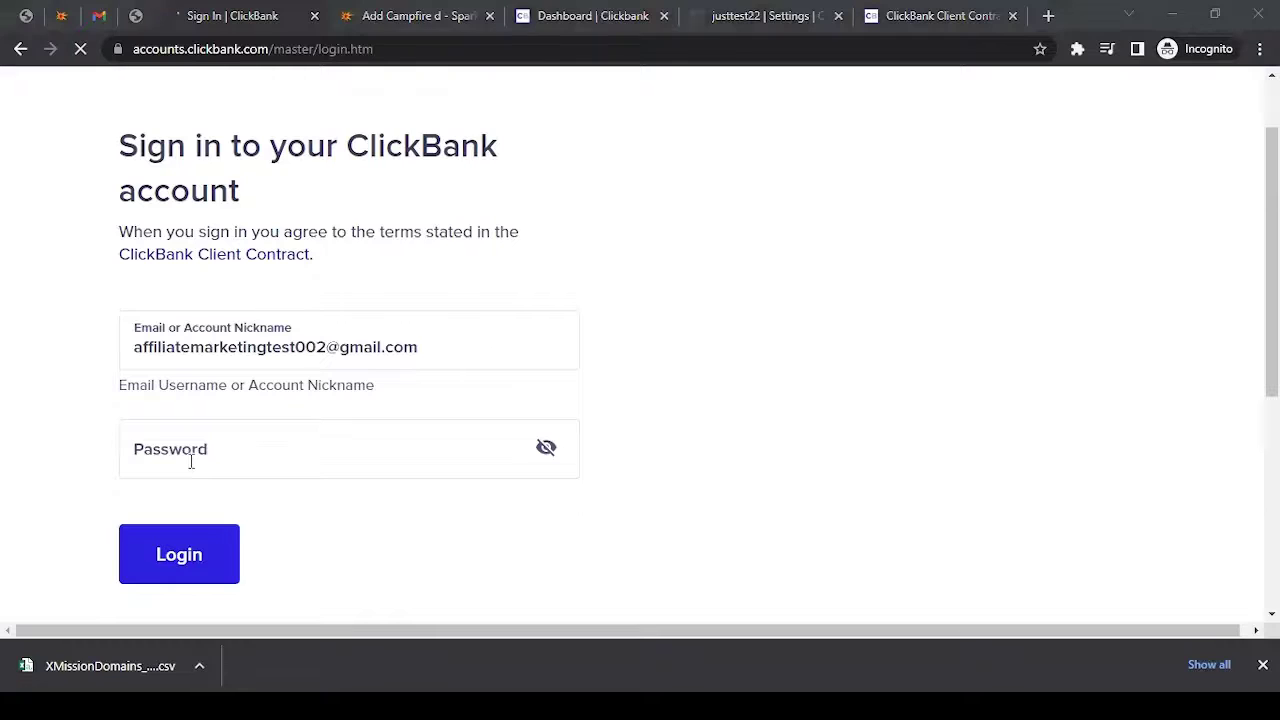
click(171, 563)
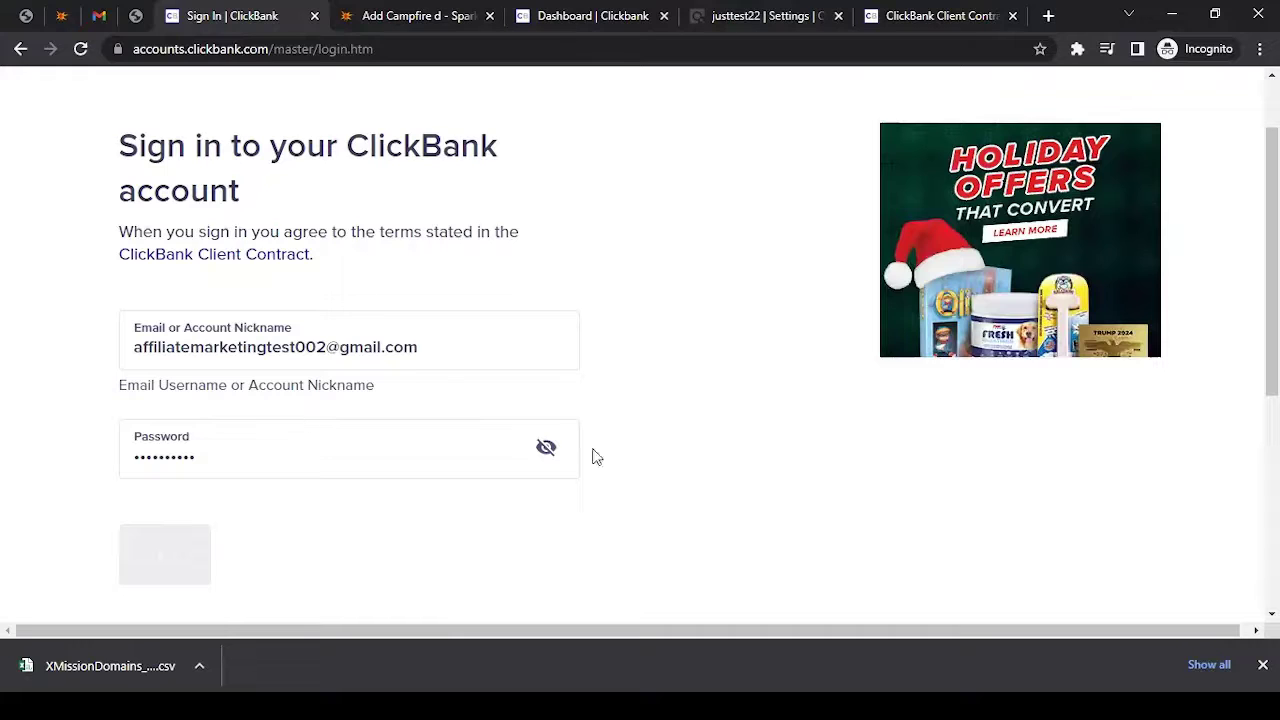
scroll(594, 458, down, 3)
scroll(594, 458, up, 3)
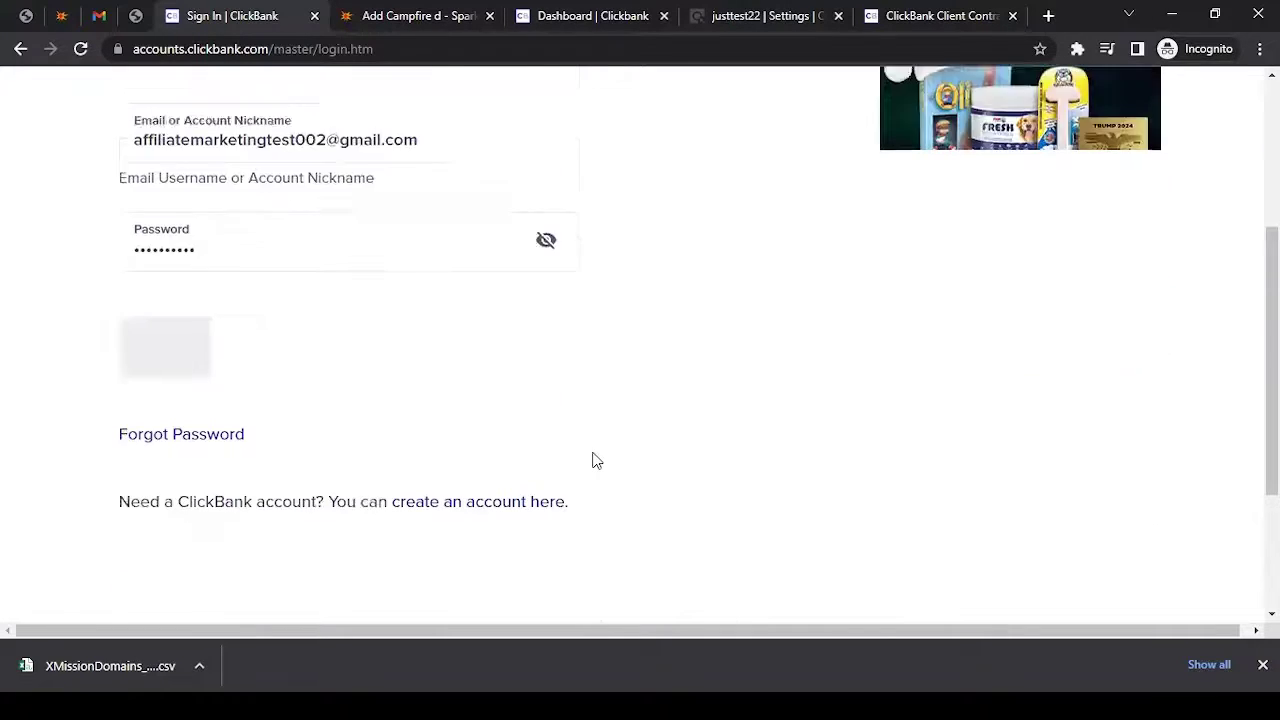
click(298, 427)
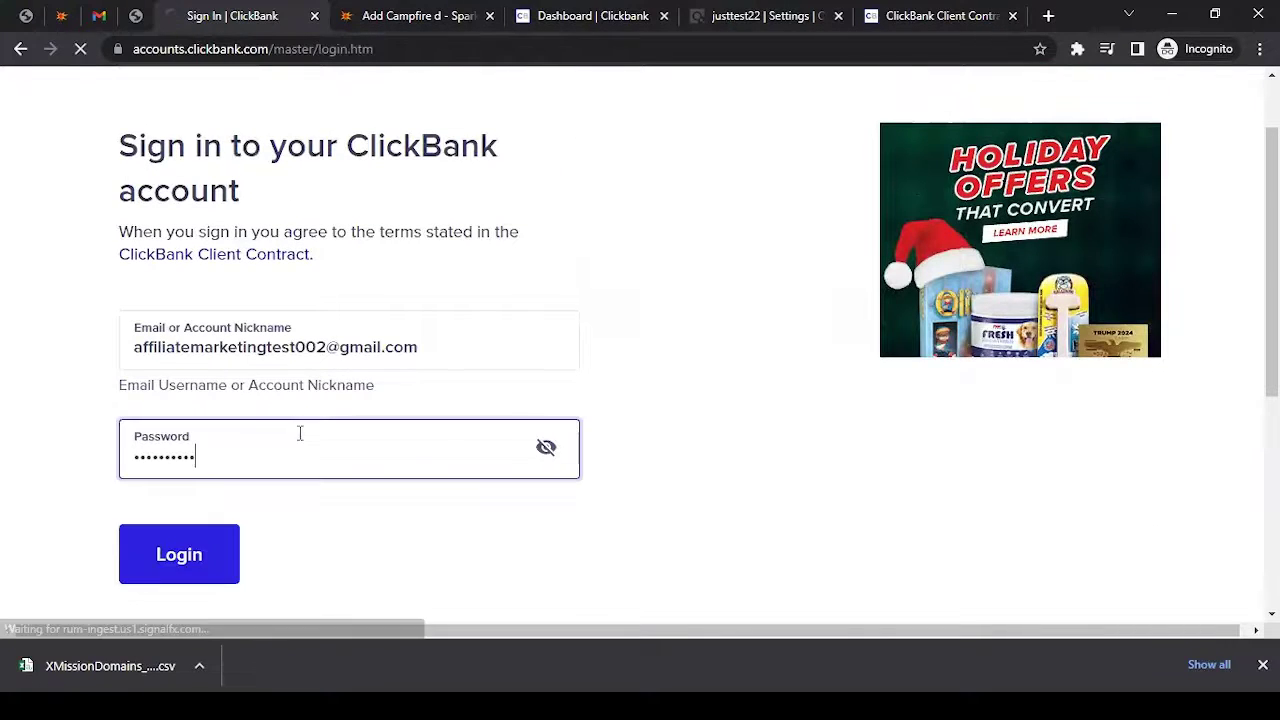
key(Return)
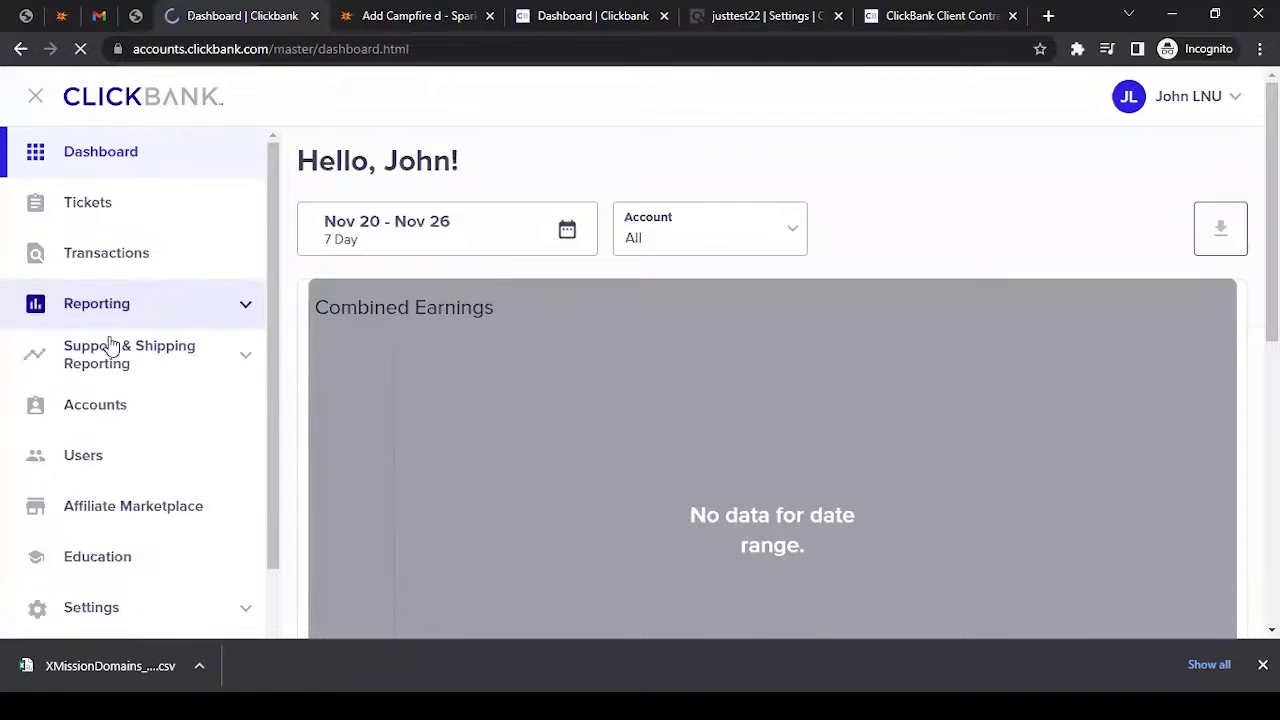
Browse the Spark Certification Course page ($23.50, 50% off) from Education, then return to the dashboard
scroll(97, 408, down, 3)
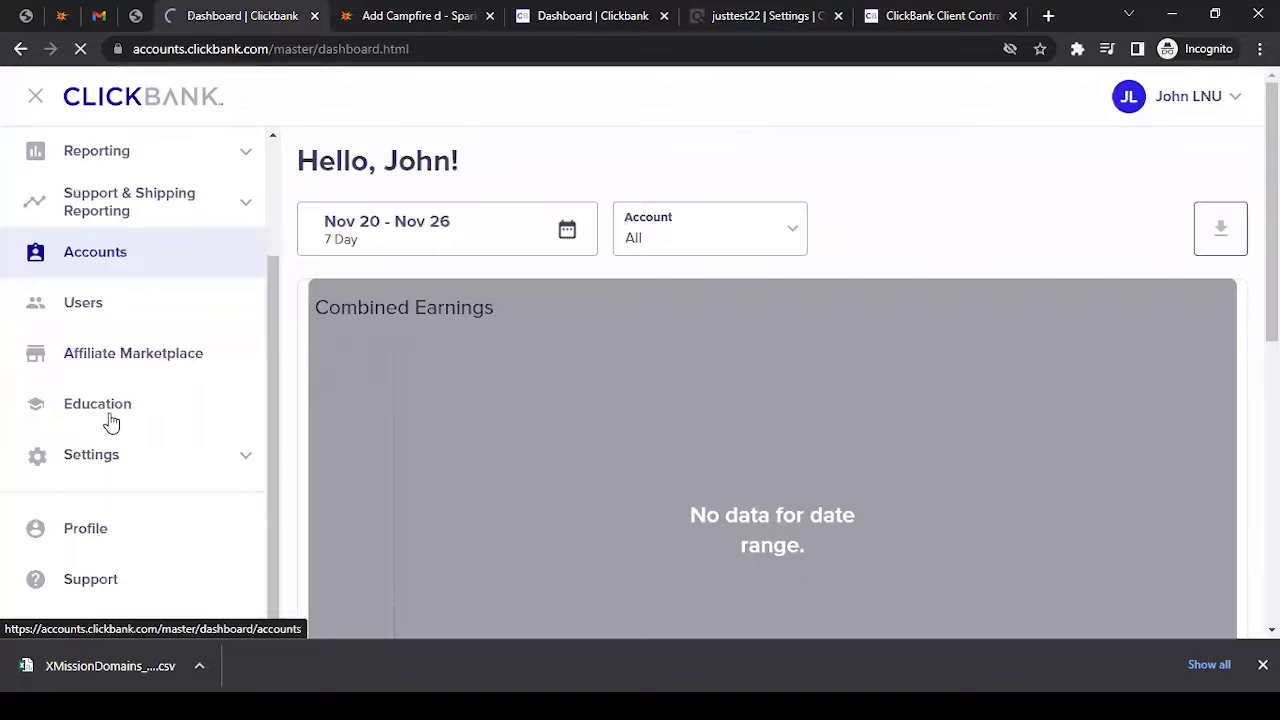
click(110, 418)
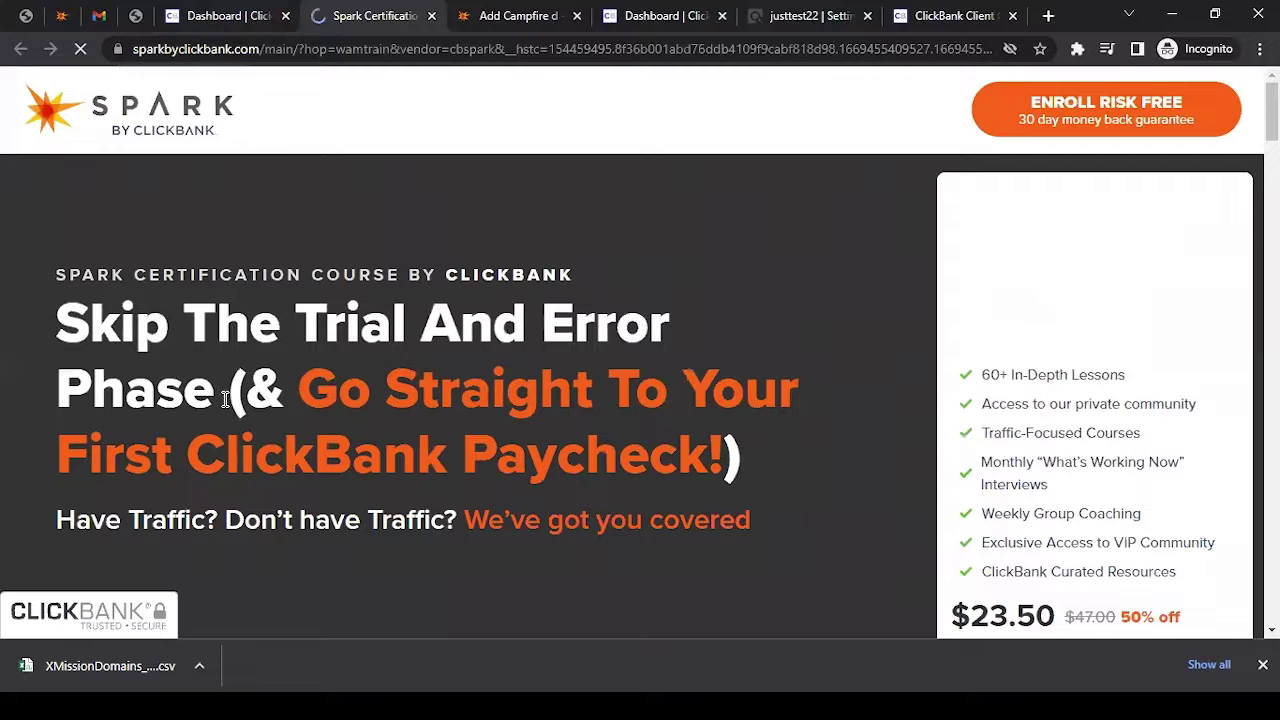
scroll(230, 395, down, 8)
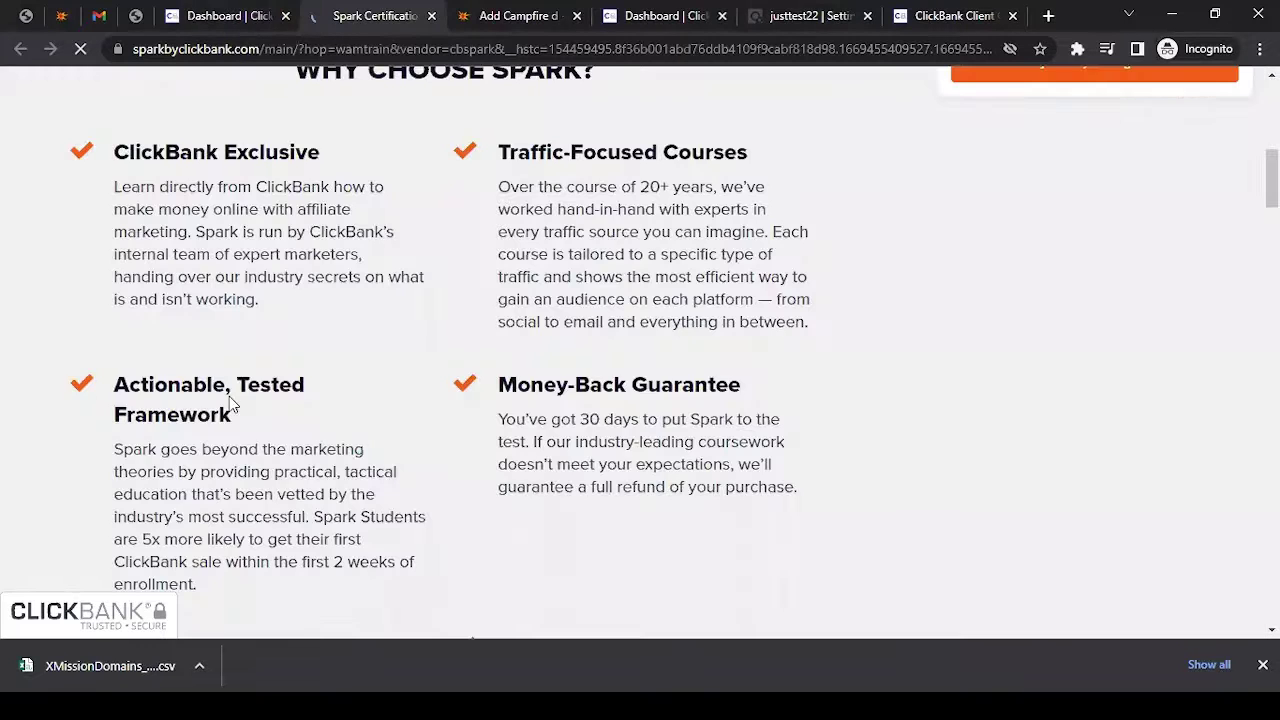
scroll(229, 396, down, 5)
scroll(611, 403, down, 3)
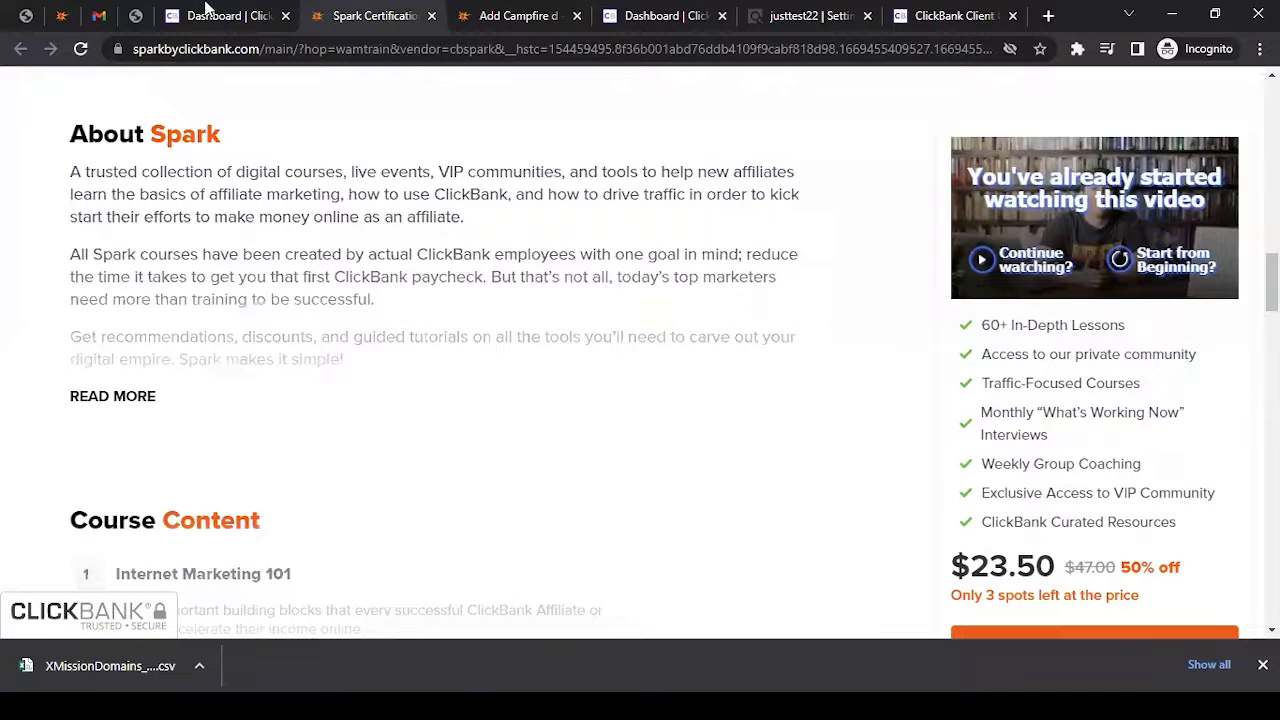
click(220, 15)
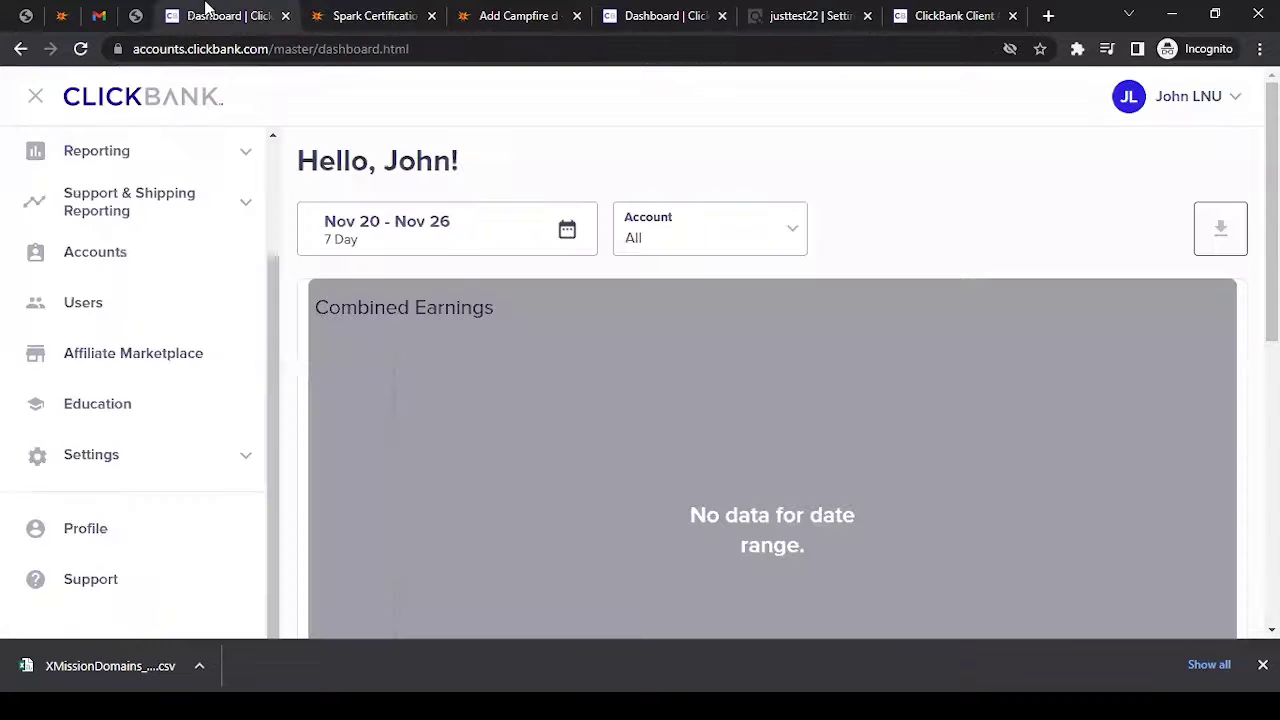
Open the ClickBank support help center from the dashboard and scroll through it
click(166, 272)
click(96, 588)
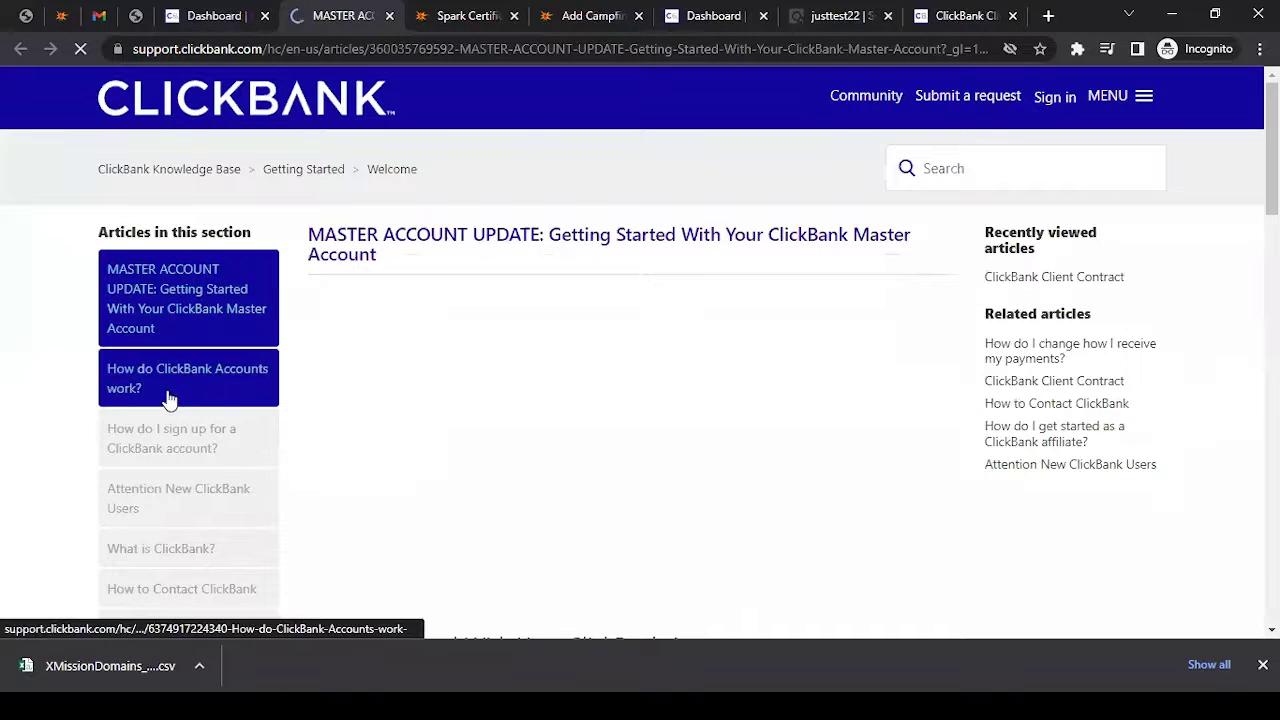
scroll(171, 400, down, 2)
scroll(171, 396, down, 2)
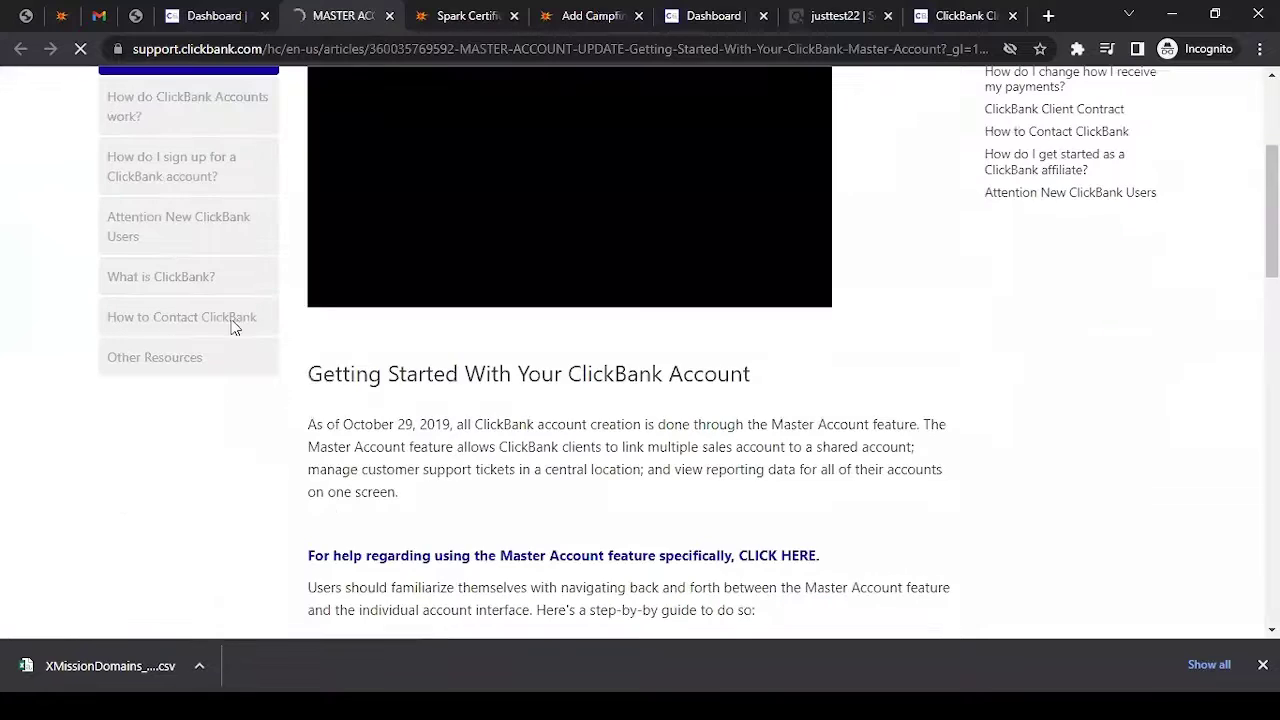
scroll(204, 404, up, 3)
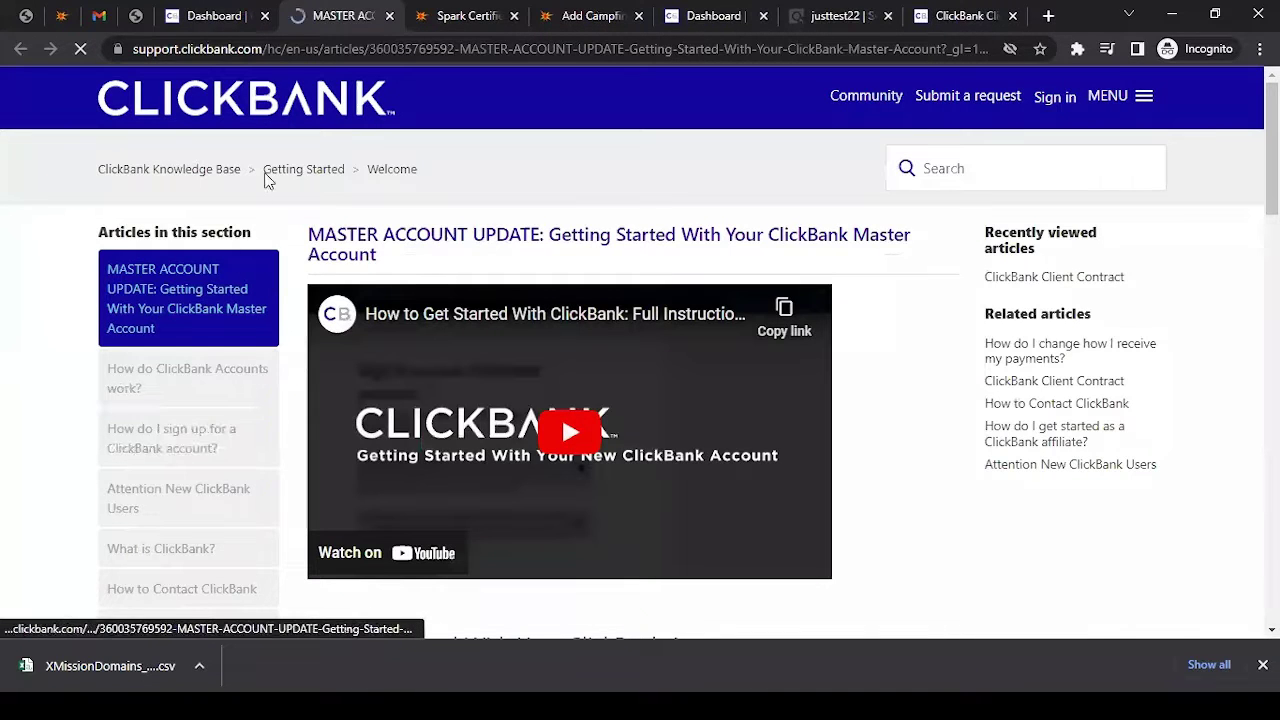
View the Knowledge Base "How Can We Help?" home page, then go back to the dashboard
click(161, 178)
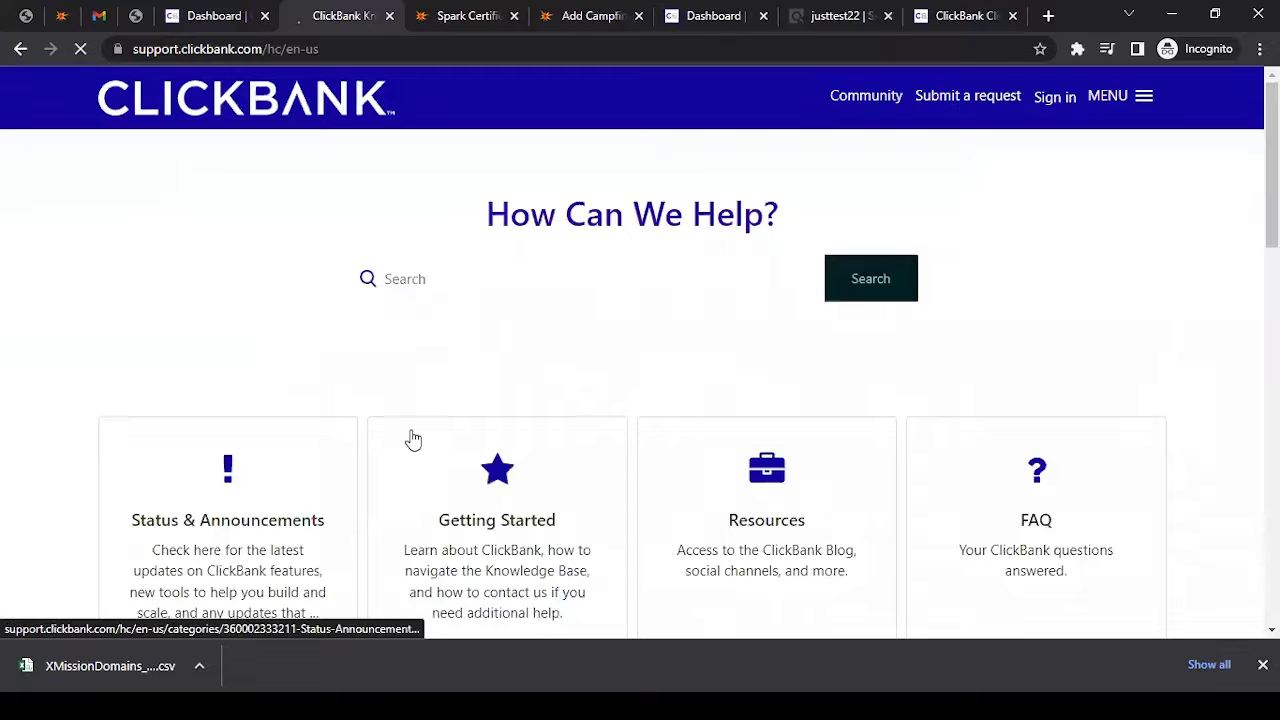
scroll(414, 437, down, 10)
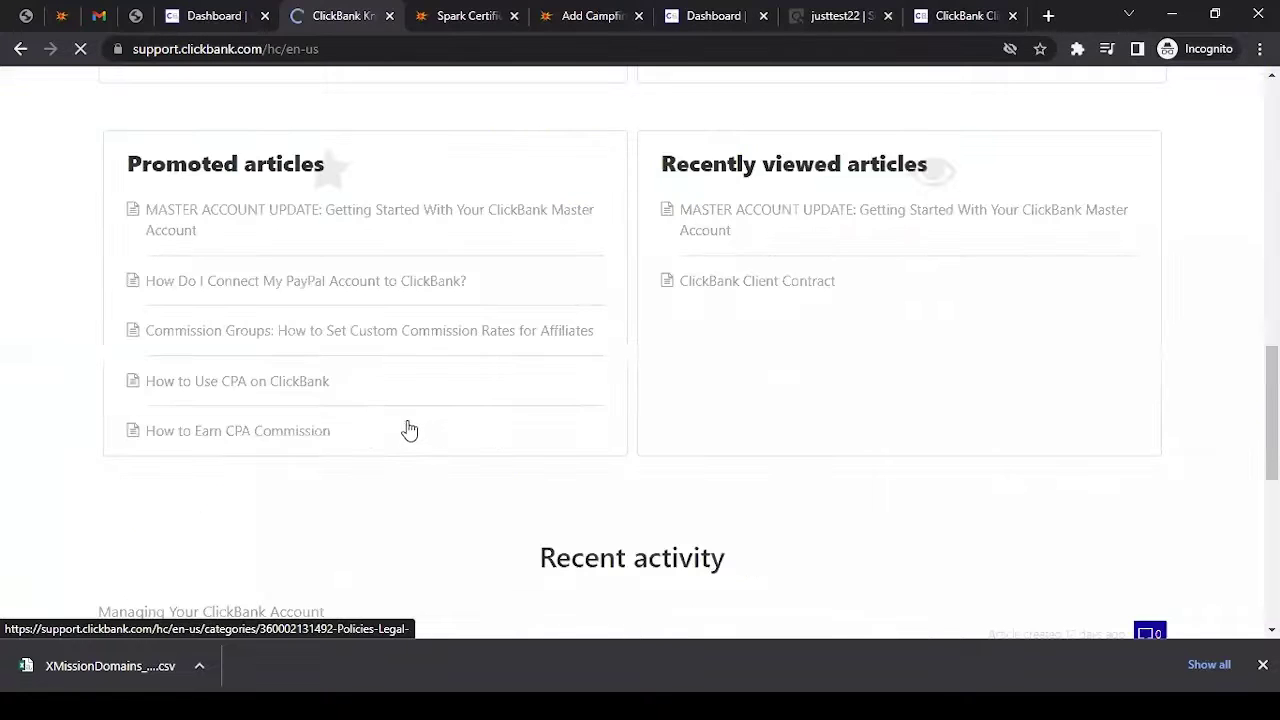
scroll(406, 426, up, 9)
scroll(408, 428, up, 2)
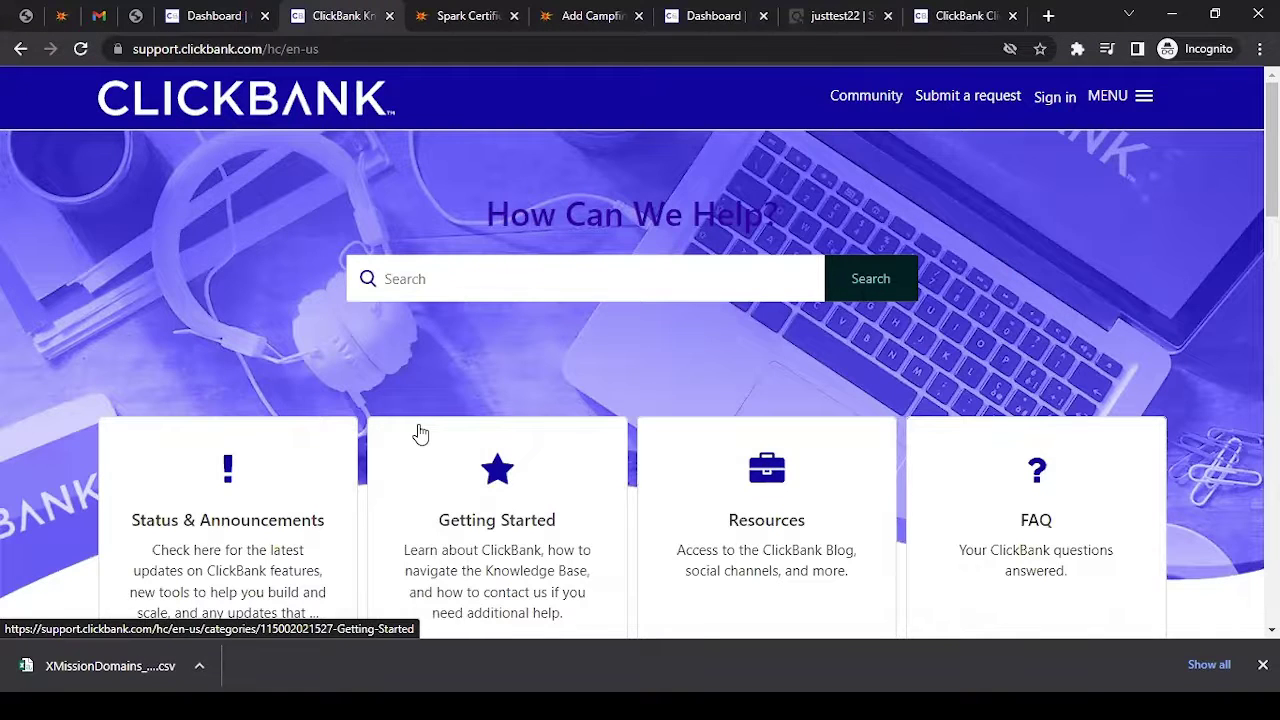
click(203, 17)
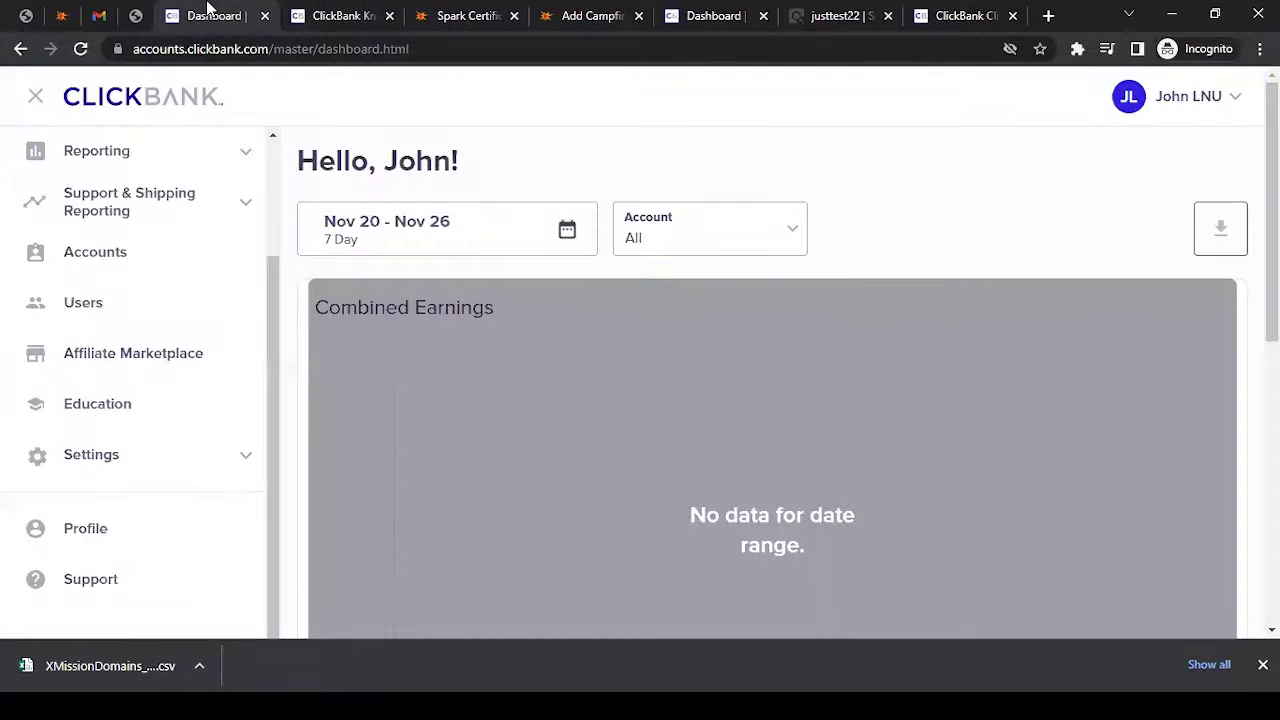
click(305, 15)
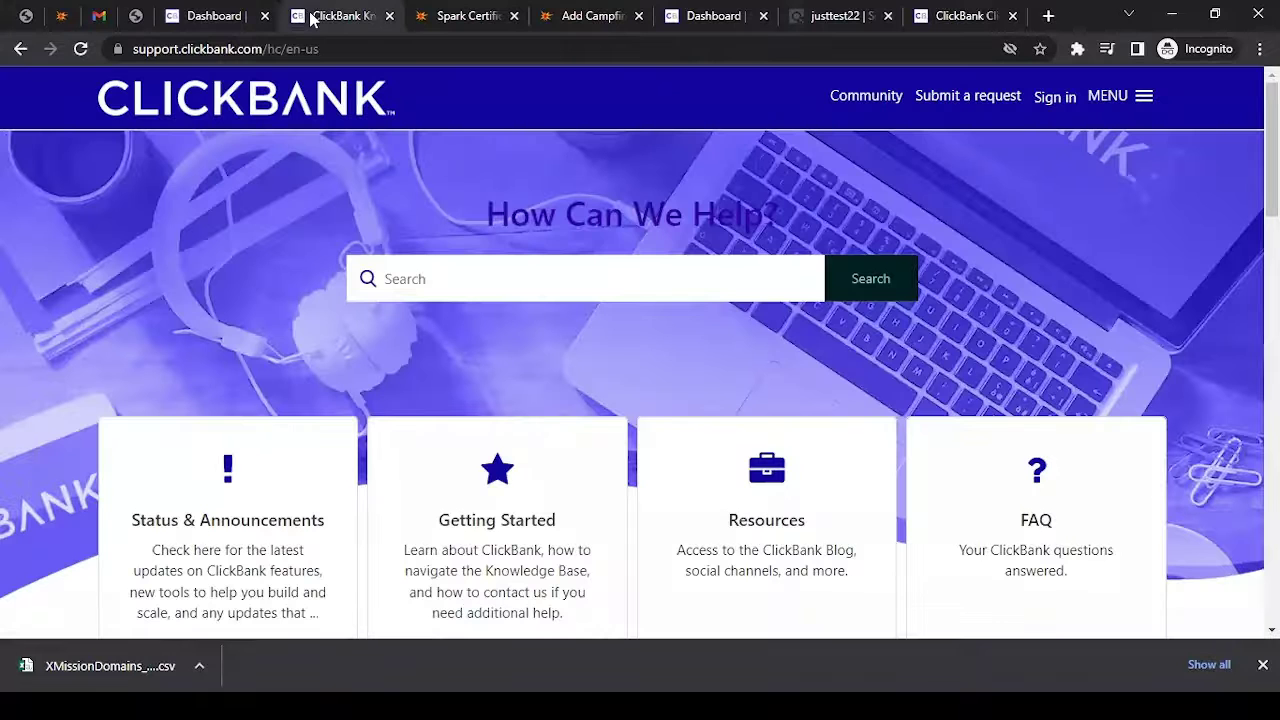
click(226, 12)
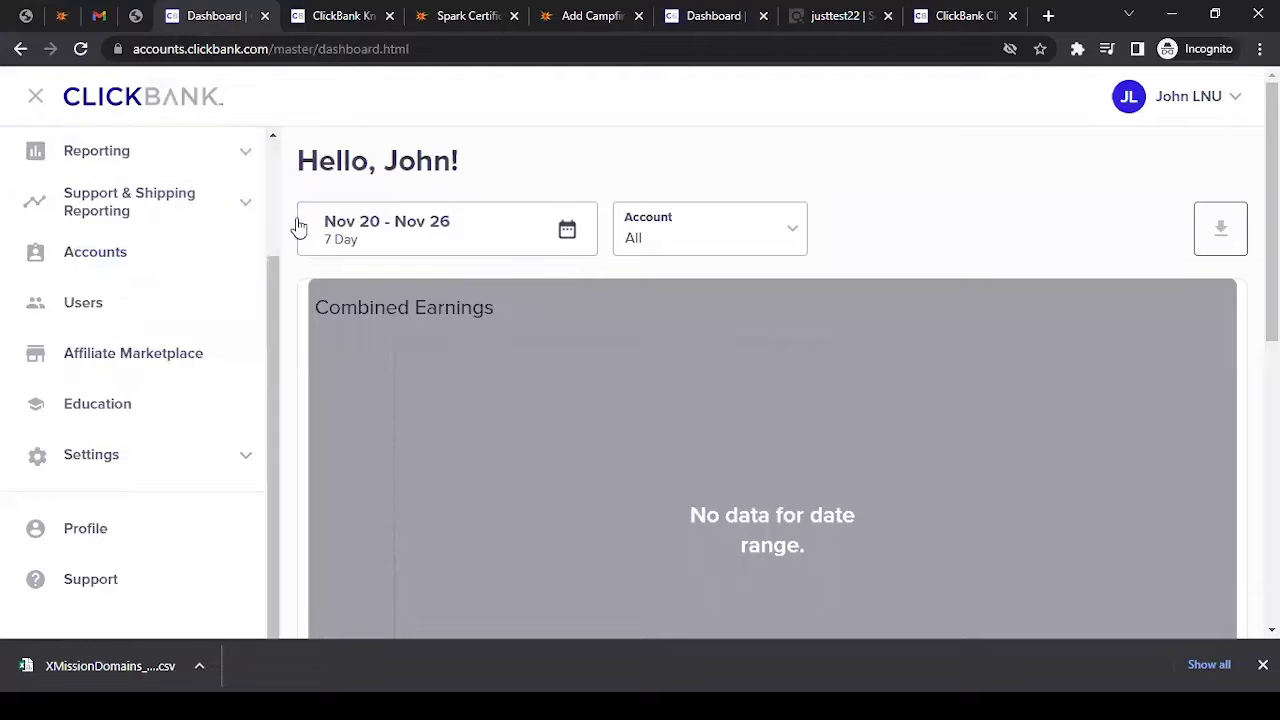
Open the How to Contact ClickBank article and note chat hours 7:30 AM - 3:30 PM MST
scroll(298, 227, down, 8)
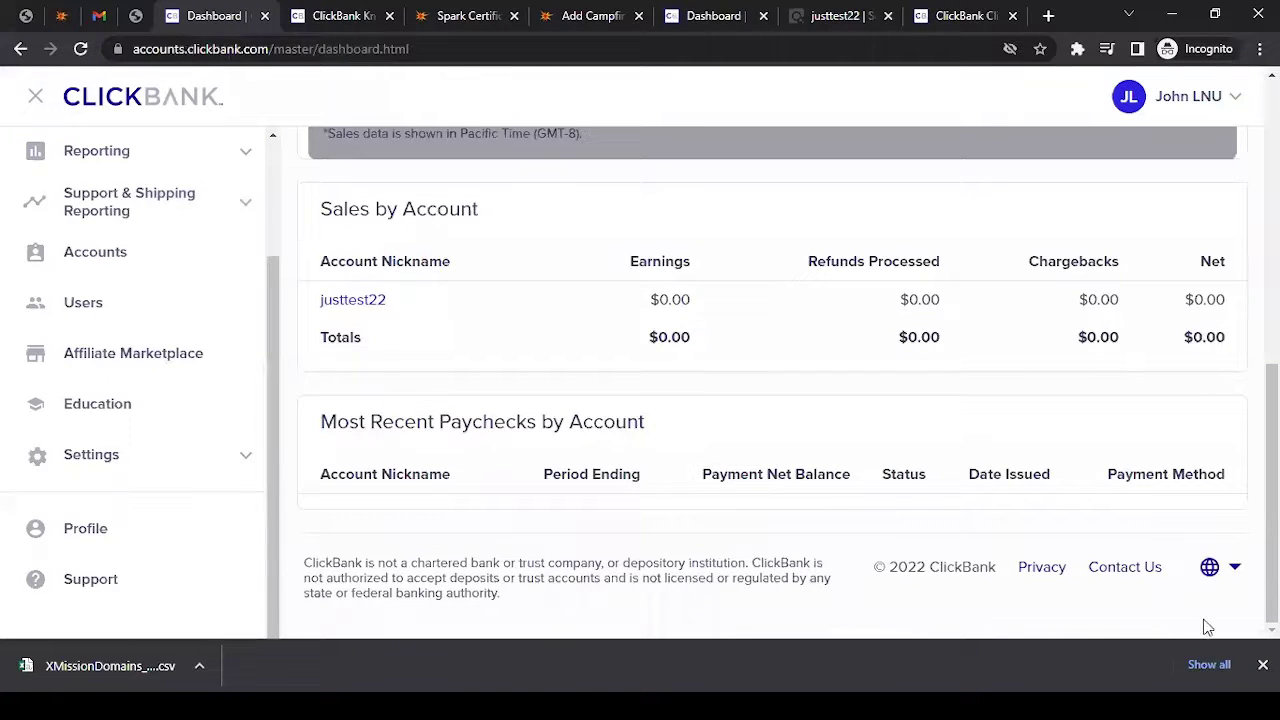
click(1129, 570)
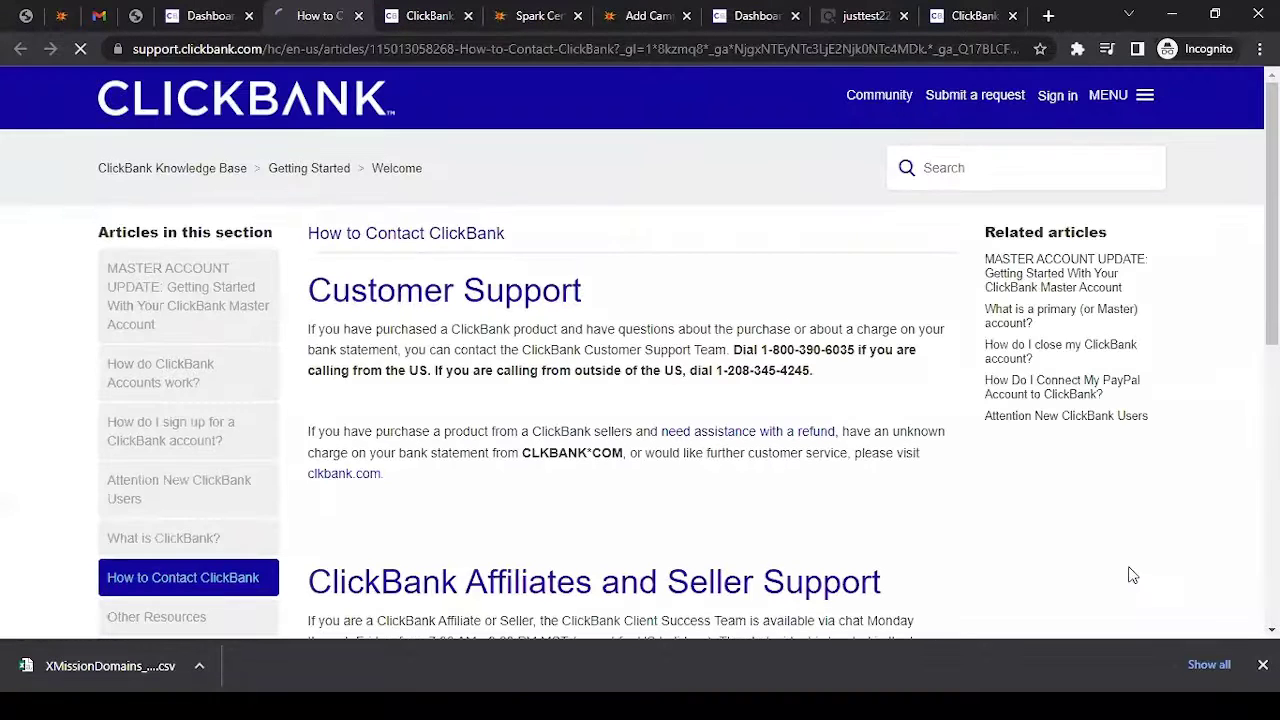
scroll(478, 357, down, 2)
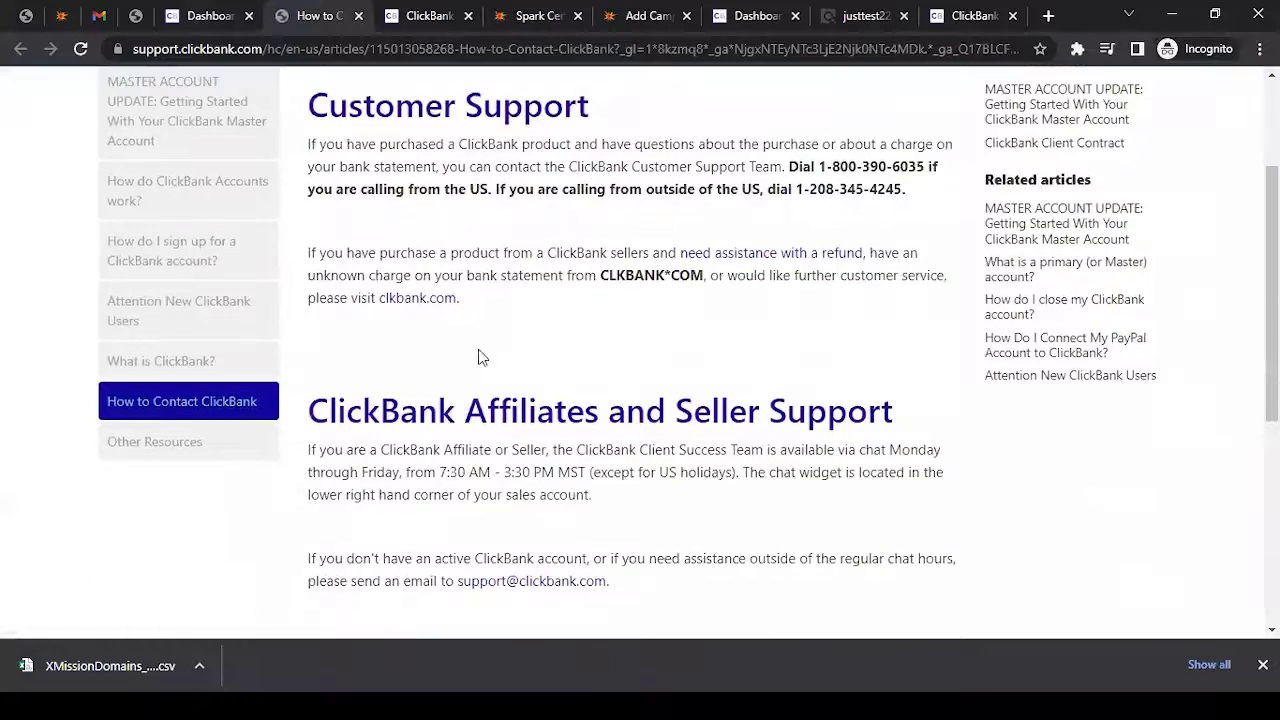
scroll(478, 357, down, 2)
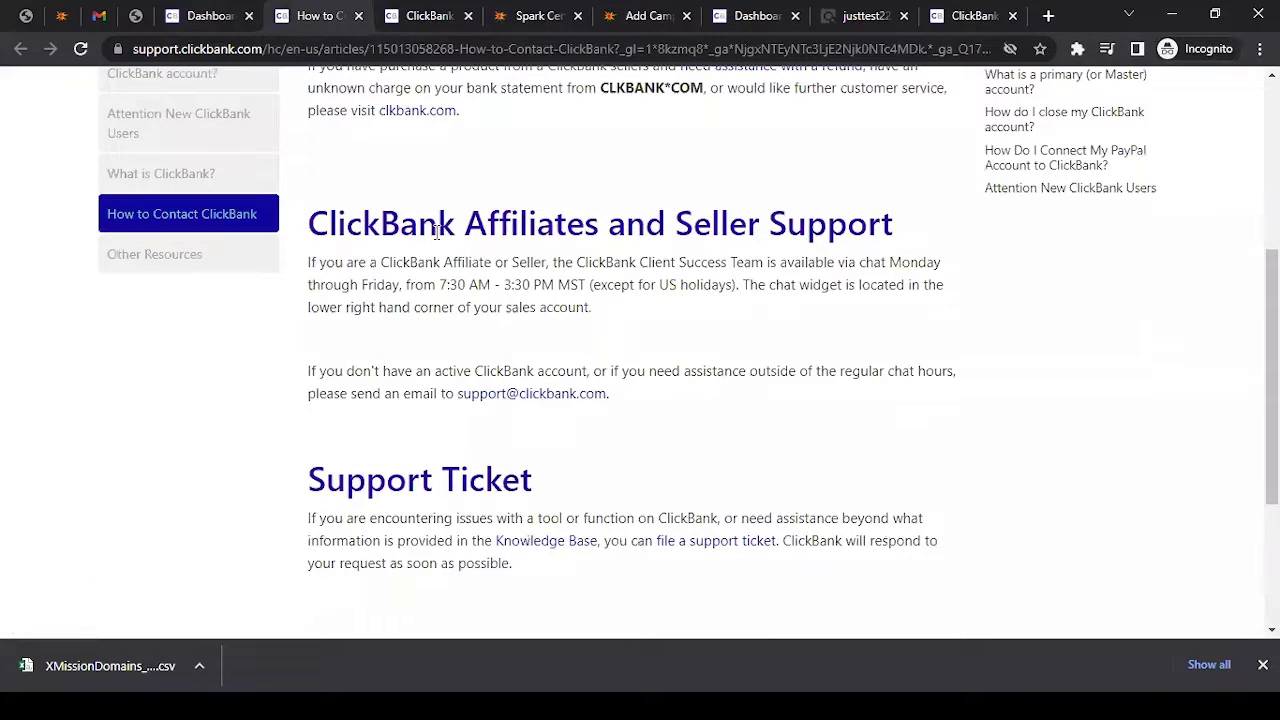
drag(399, 228, 665, 232)
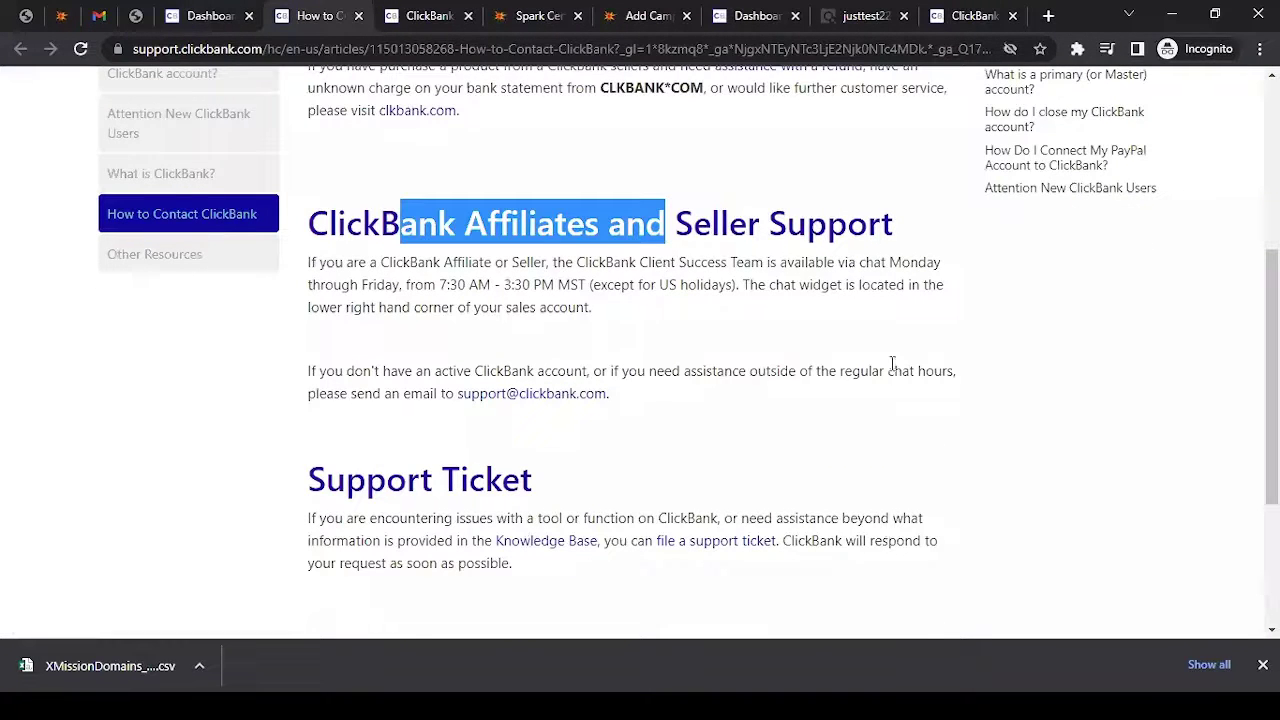
drag(424, 286, 571, 286)
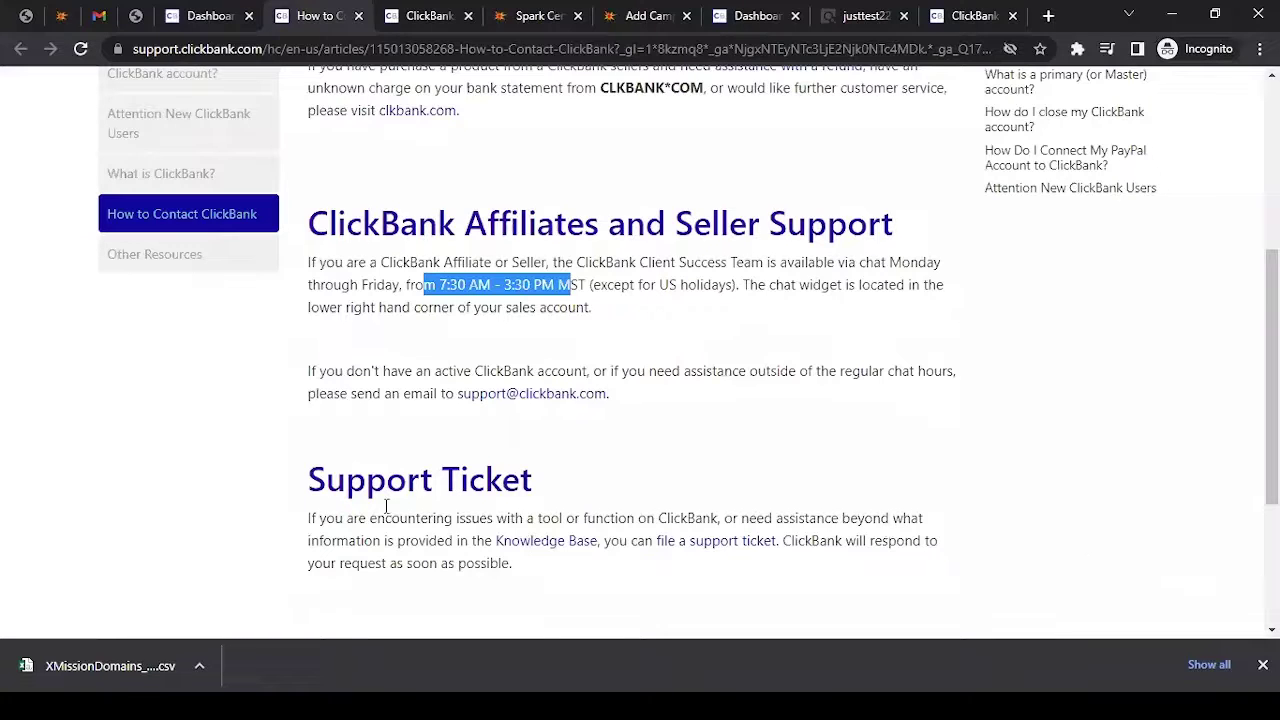
Follow the article's 'file a support ticket' link under the Support Ticket heading
drag(323, 490, 551, 491)
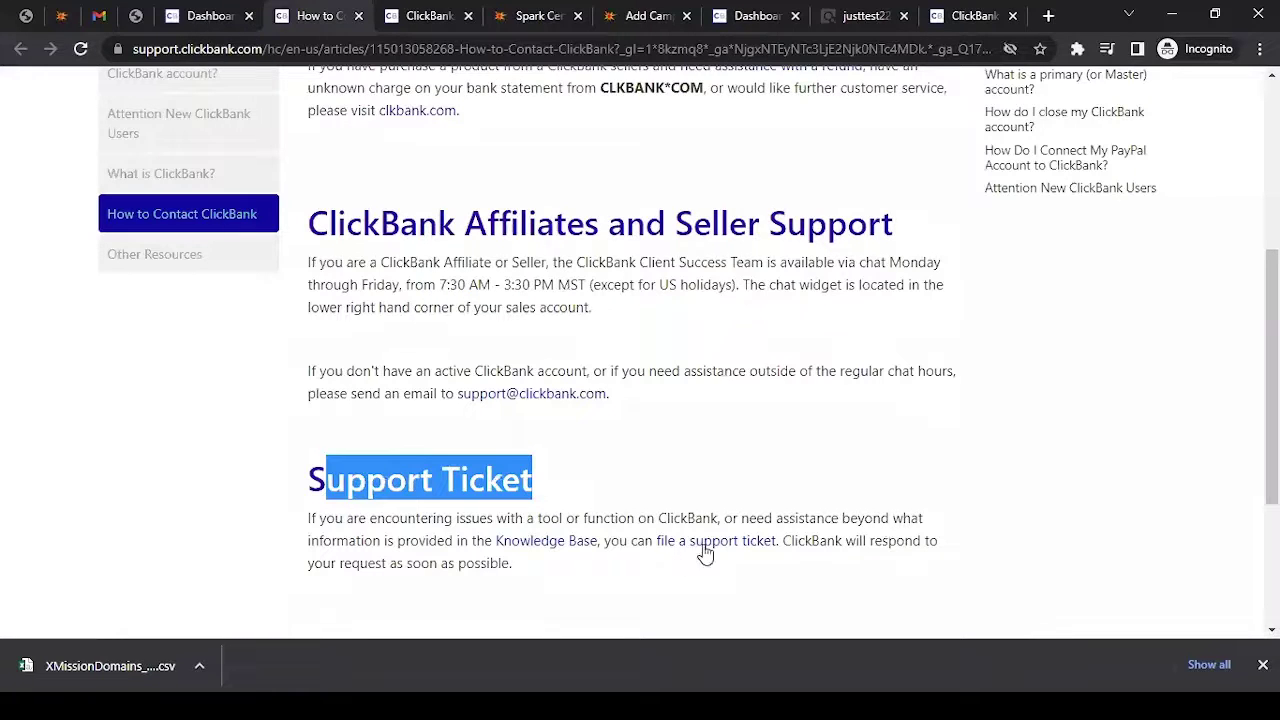
drag(306, 482, 485, 482)
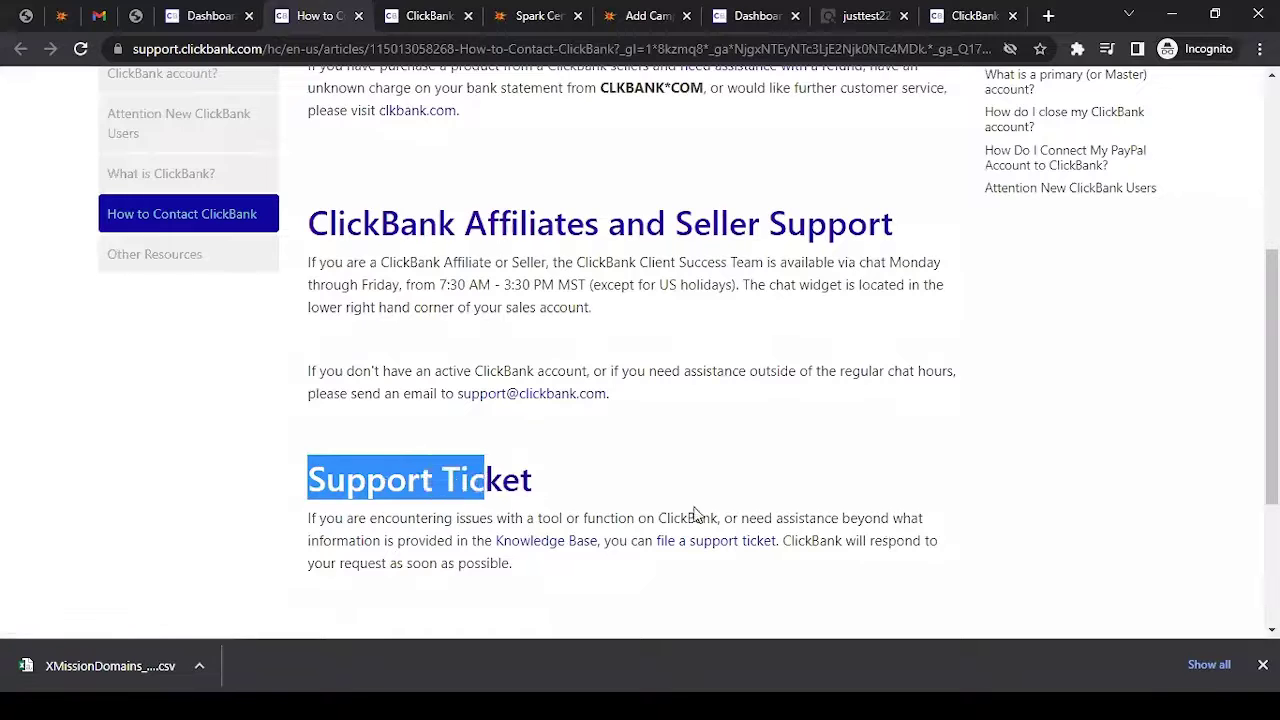
click(716, 550)
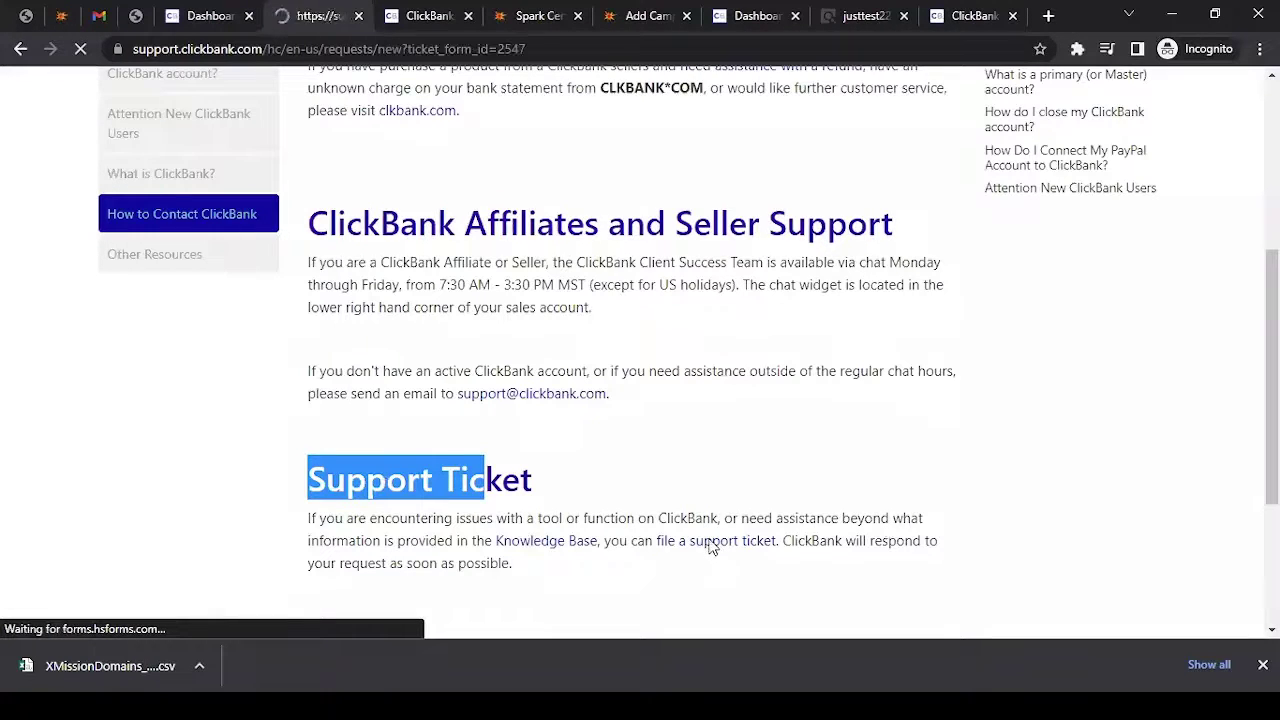
Look over the Submit a request ticket form, then return to the master dashboard
scroll(490, 372, down, 5)
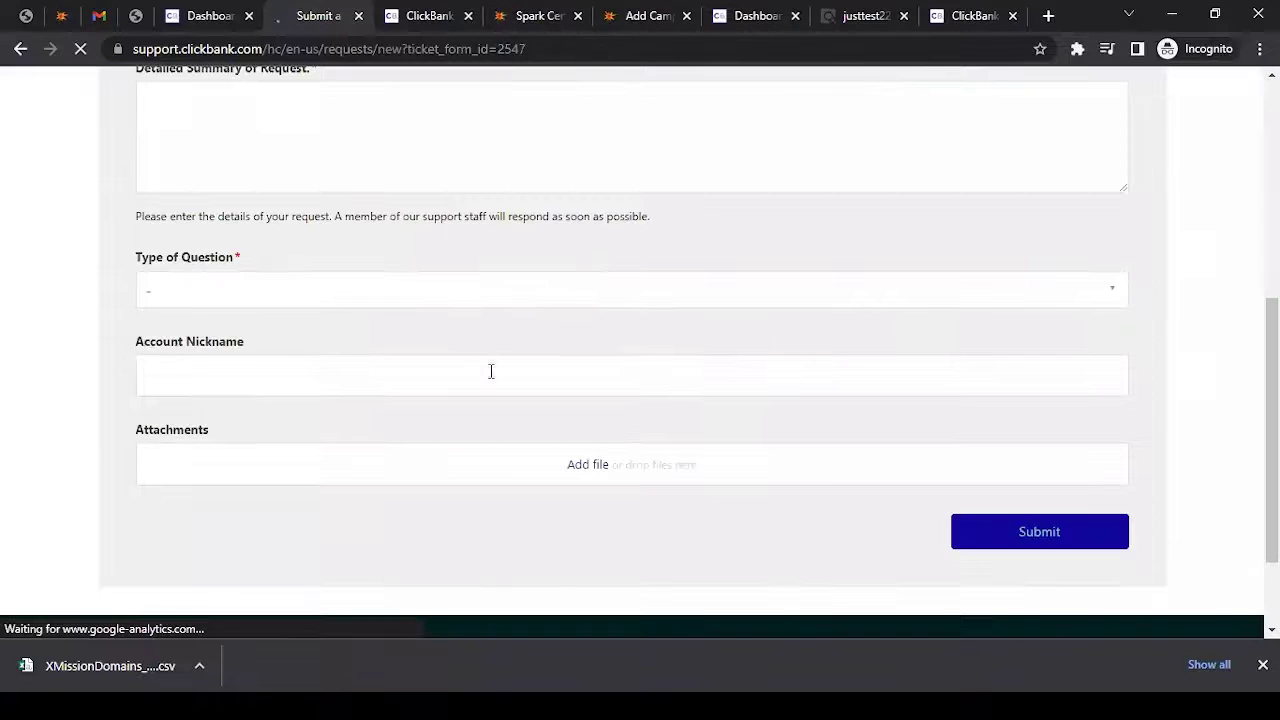
scroll(494, 386, up, 3)
scroll(229, 354, up, 2)
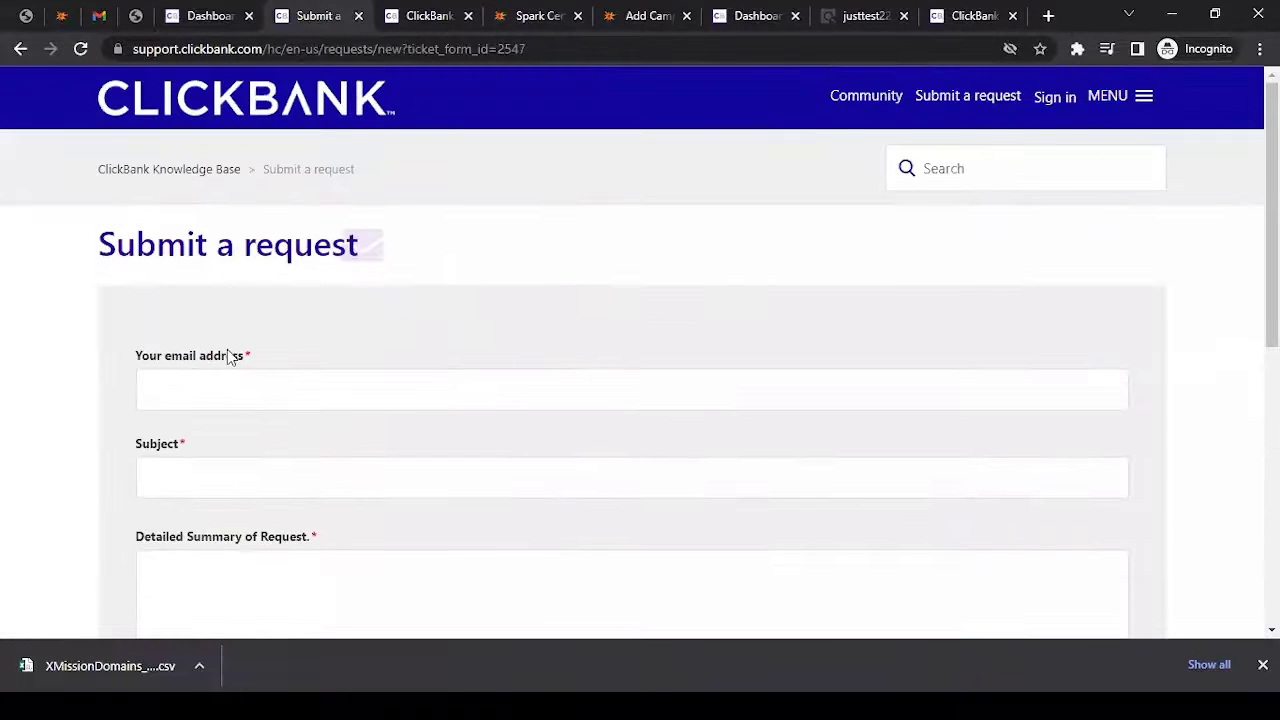
scroll(277, 400, down, 5)
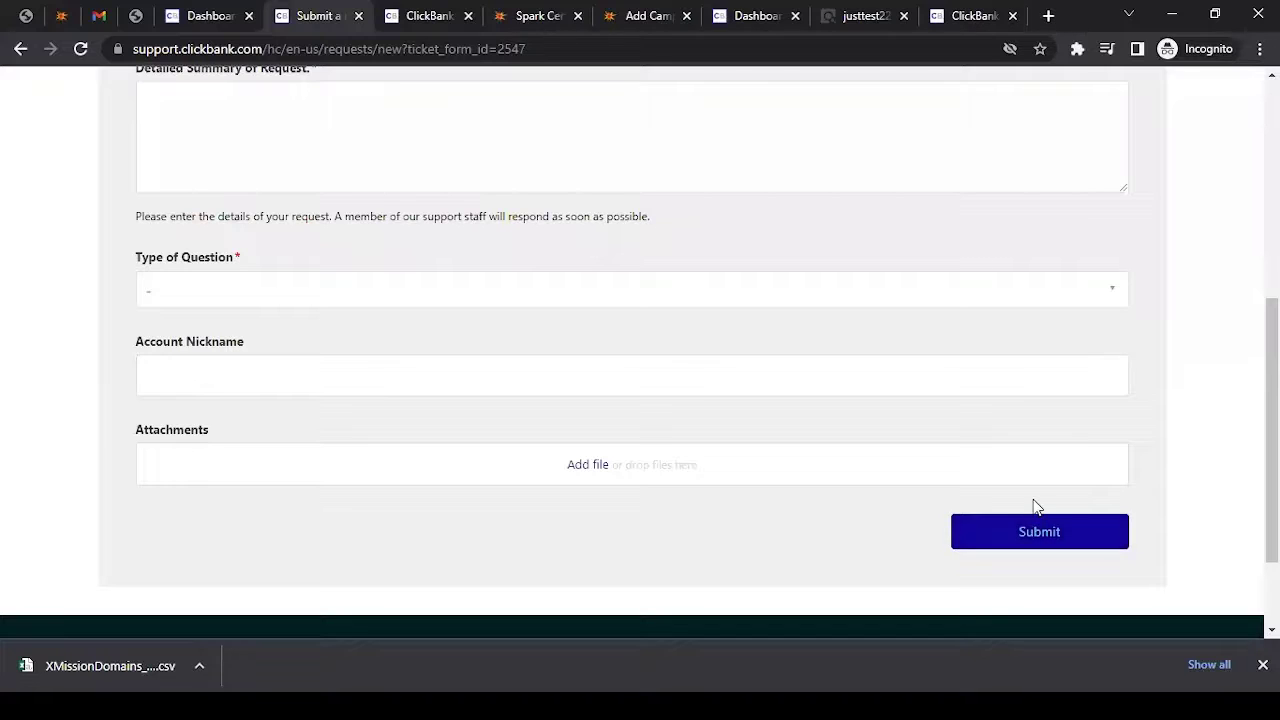
scroll(330, 342, up, 5)
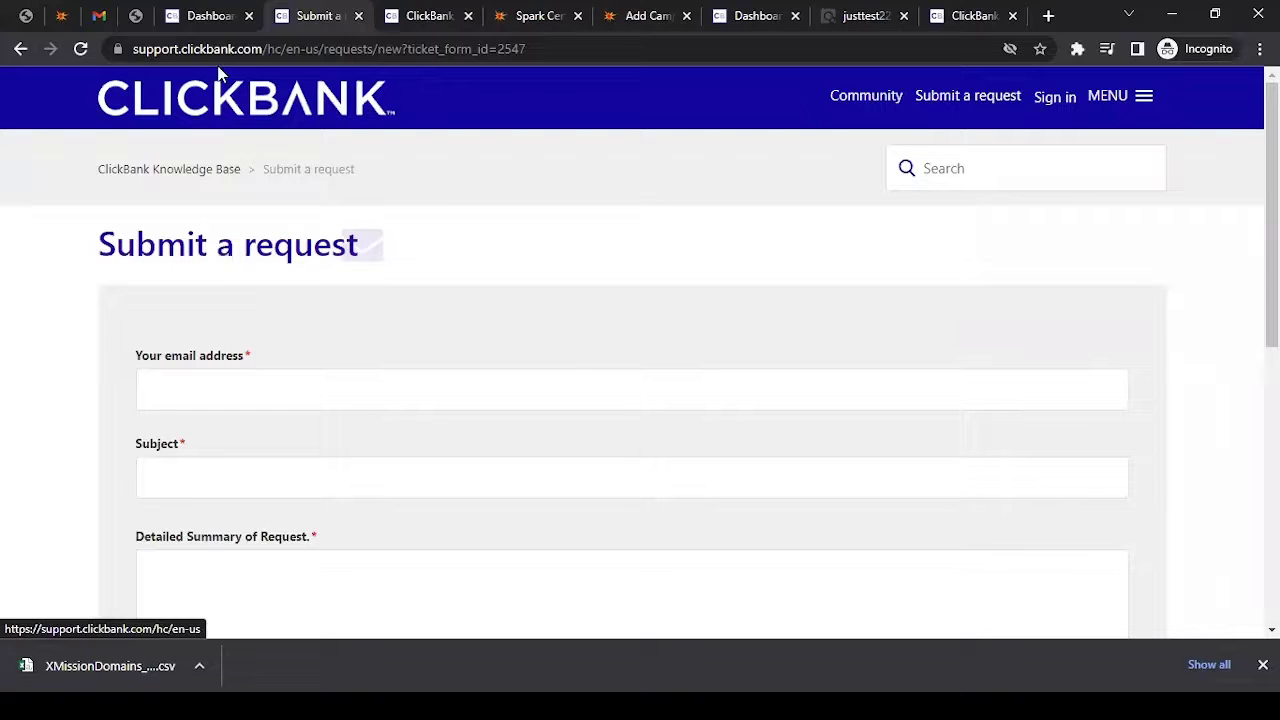
click(200, 16)
scroll(403, 343, up, 10)
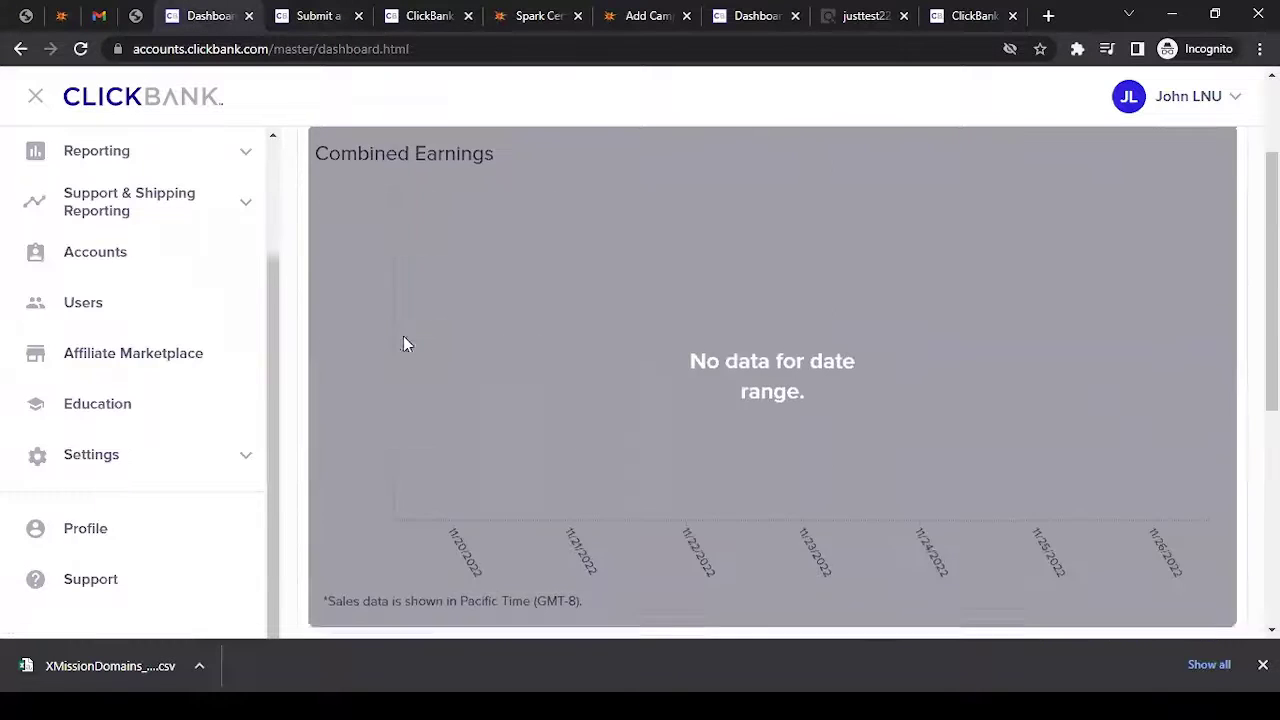
Sign out from the account menu and load clickbank.com
click(1210, 104)
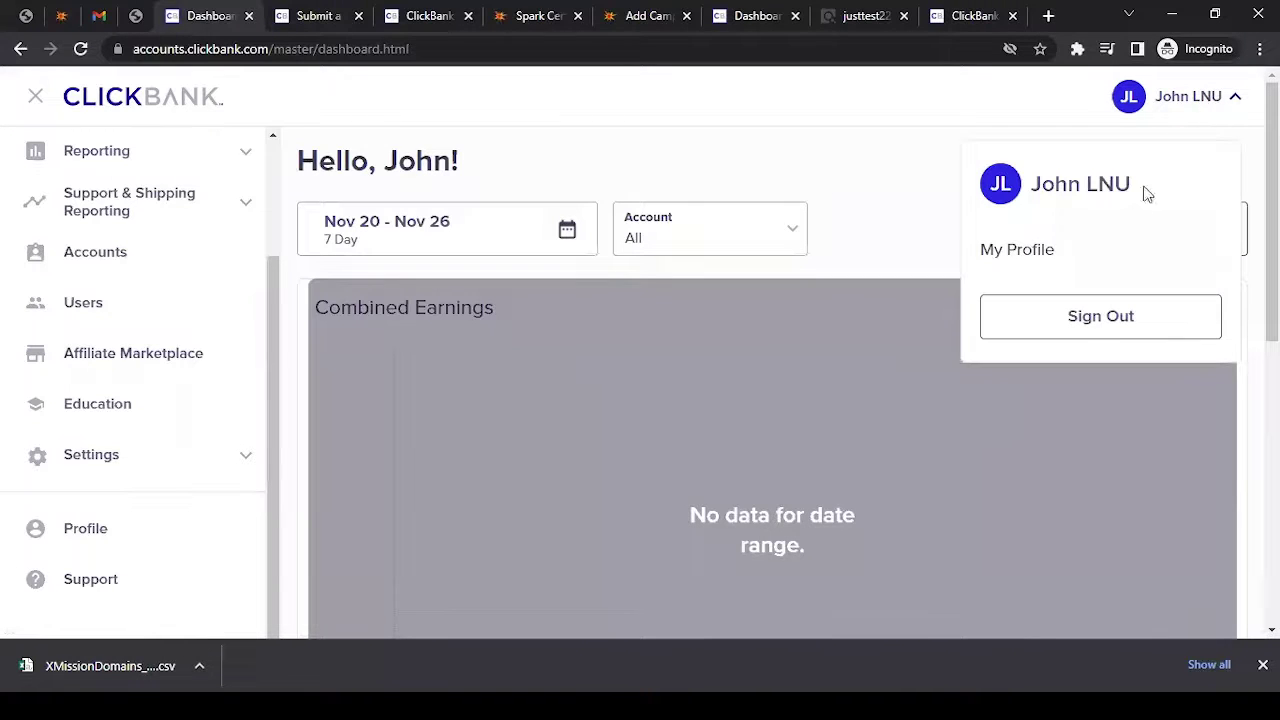
click(1093, 330)
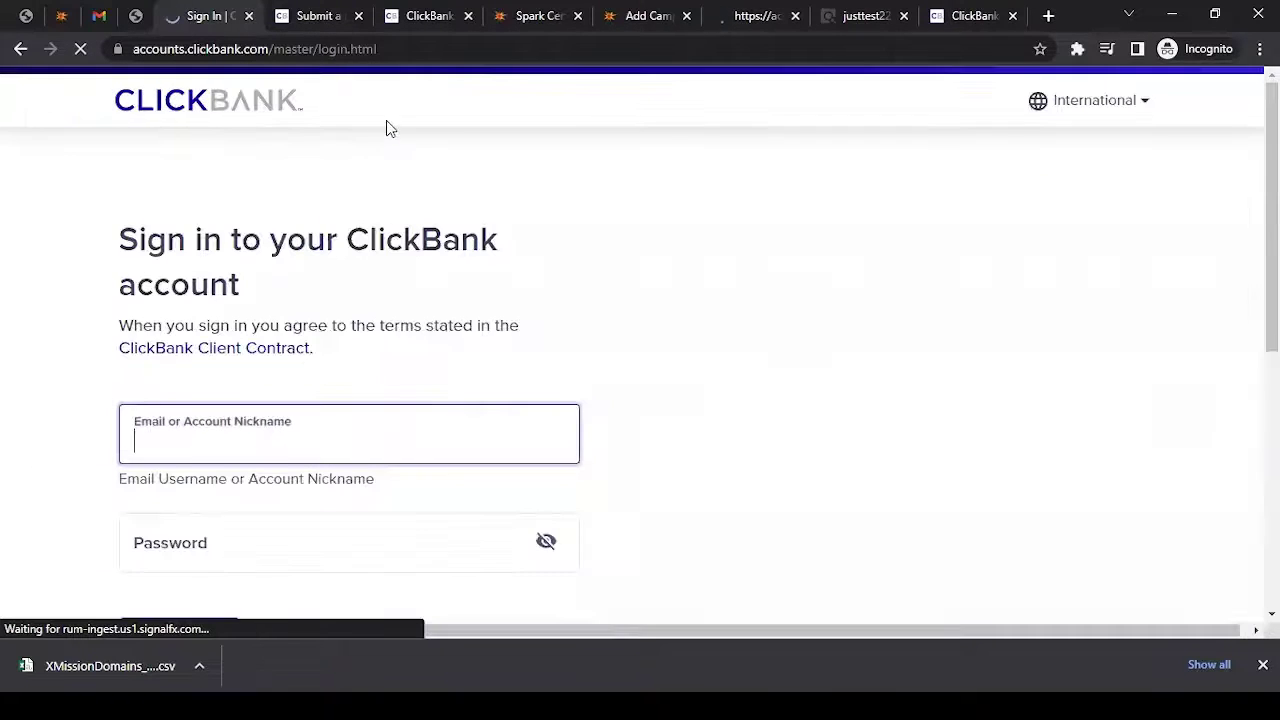
click(425, 45)
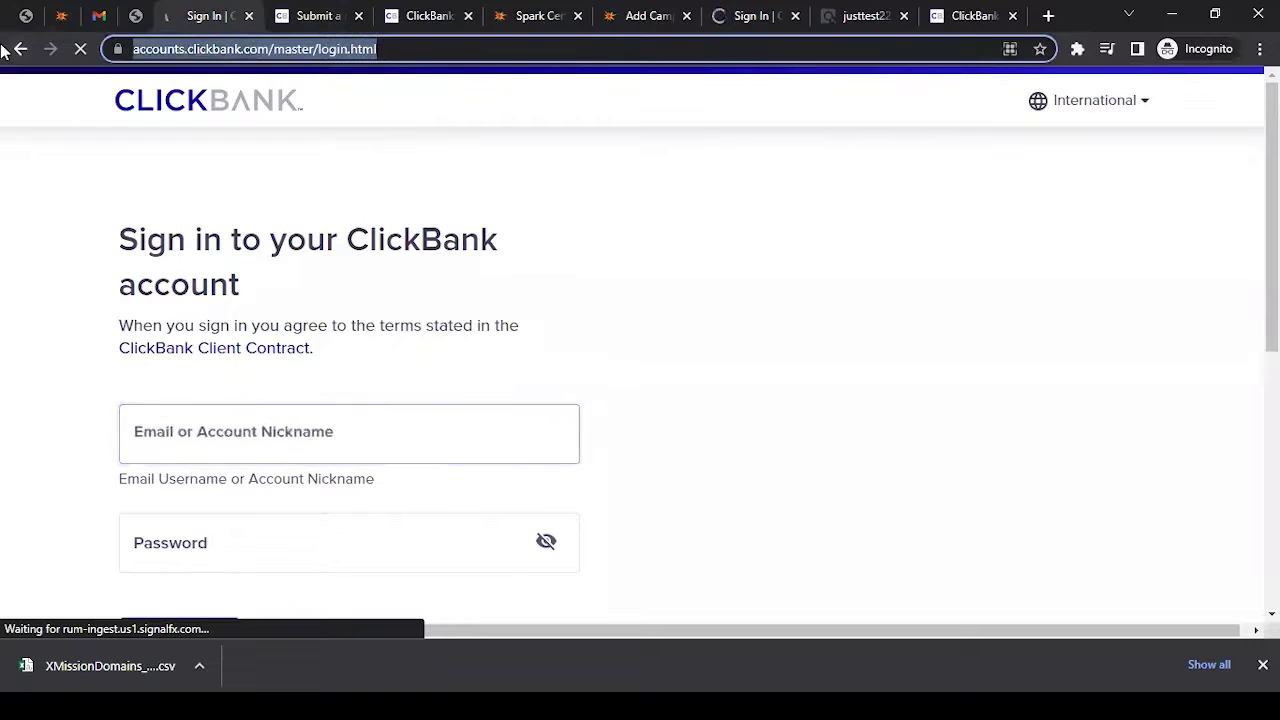
text(click)
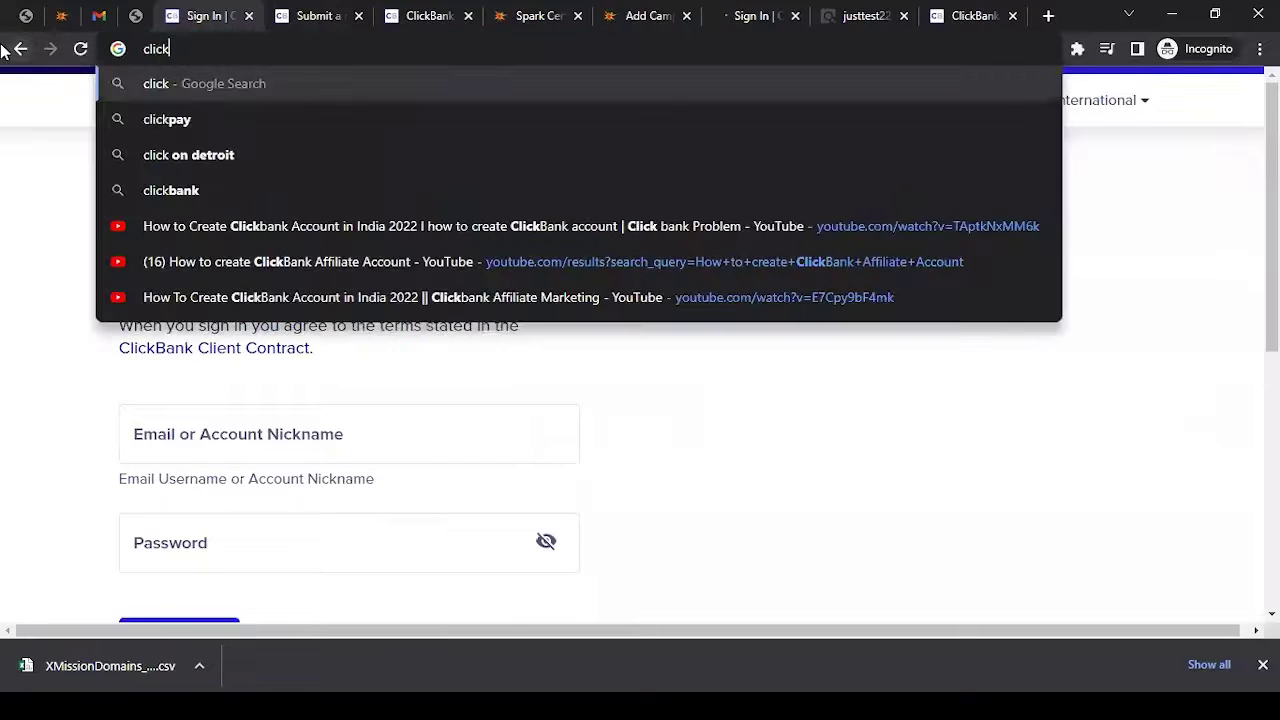
text(bank.com)
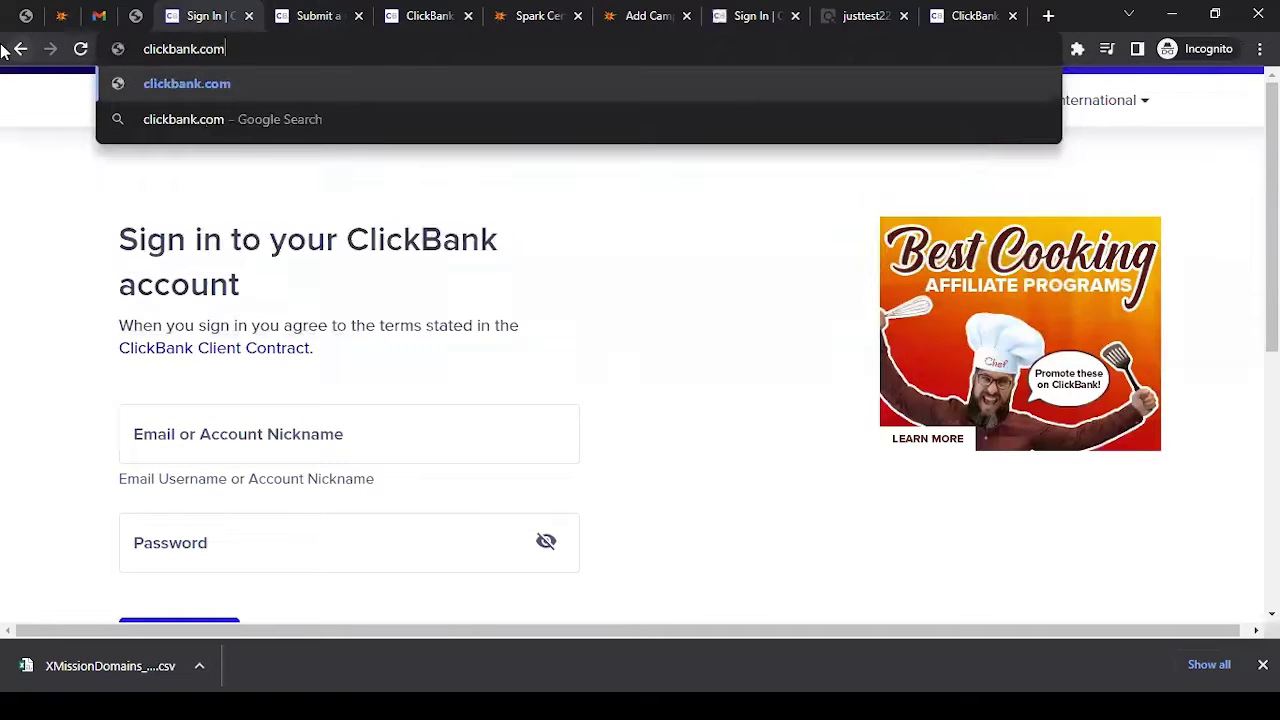
key(Return)
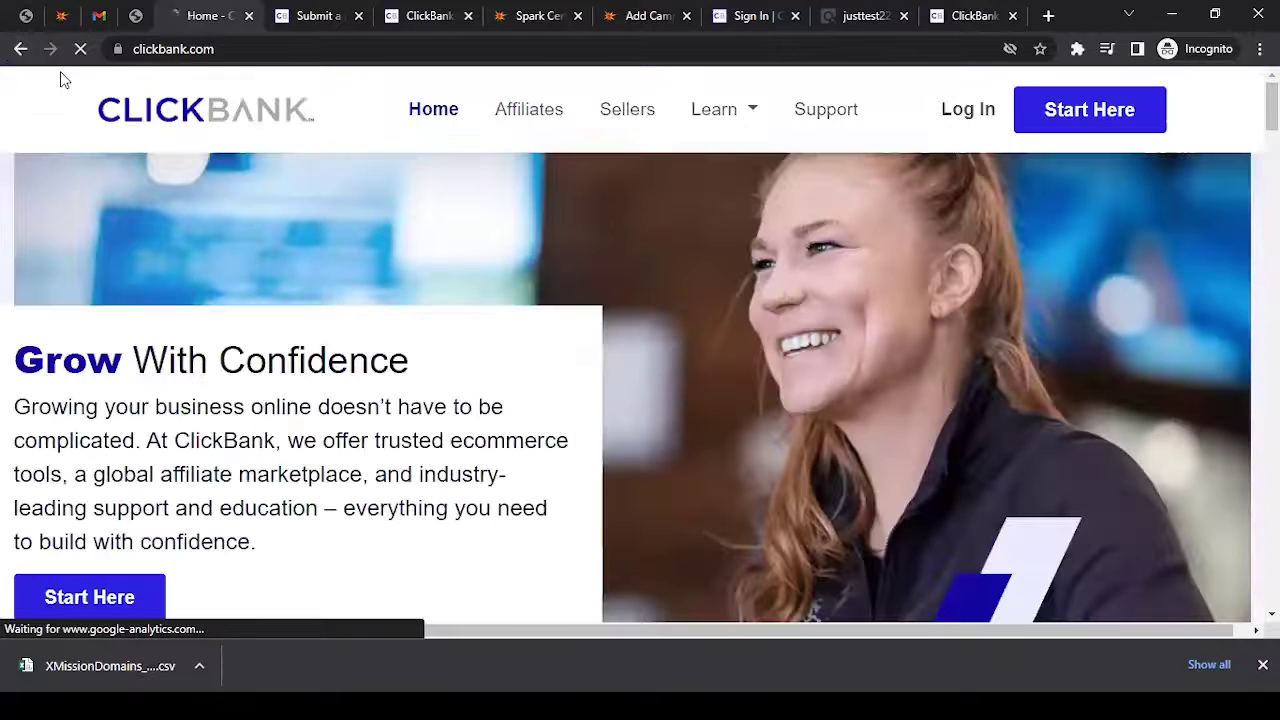
Go to ClickBank's Log In page, then switch to the local-file tab showing the 'Thank you for Watching' slide
click(960, 121)
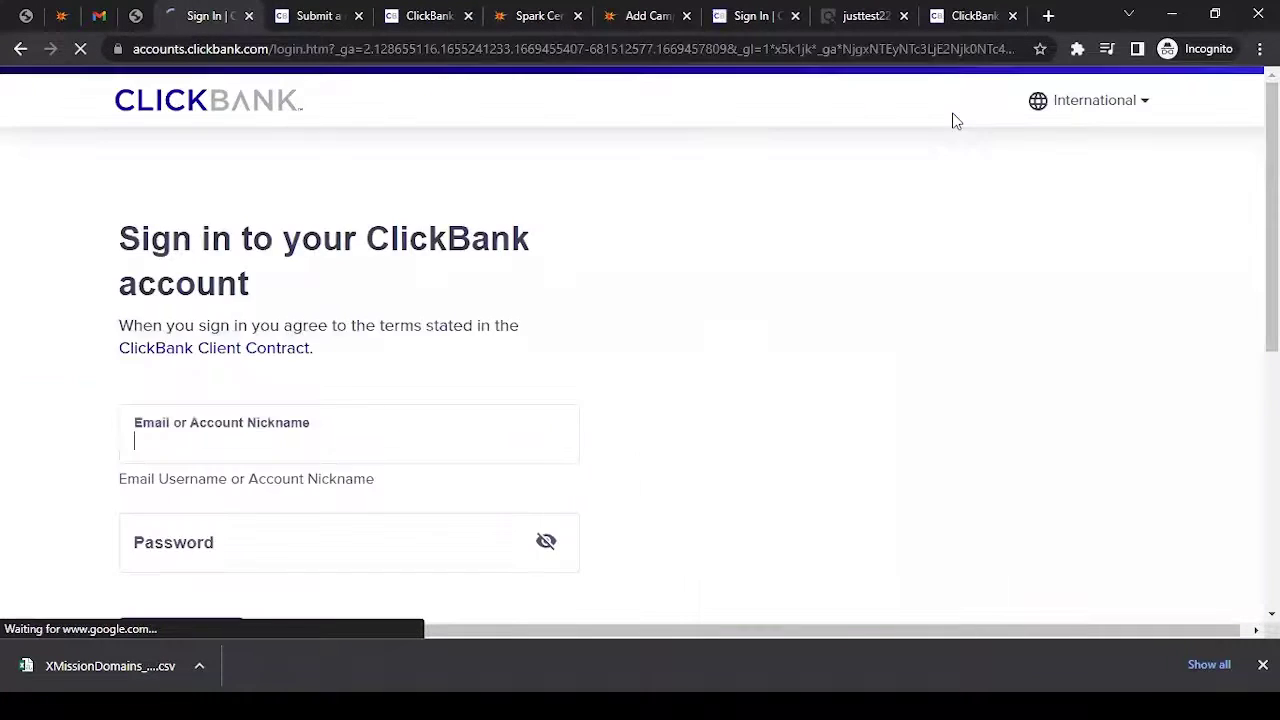
scroll(100, 374, down, 1)
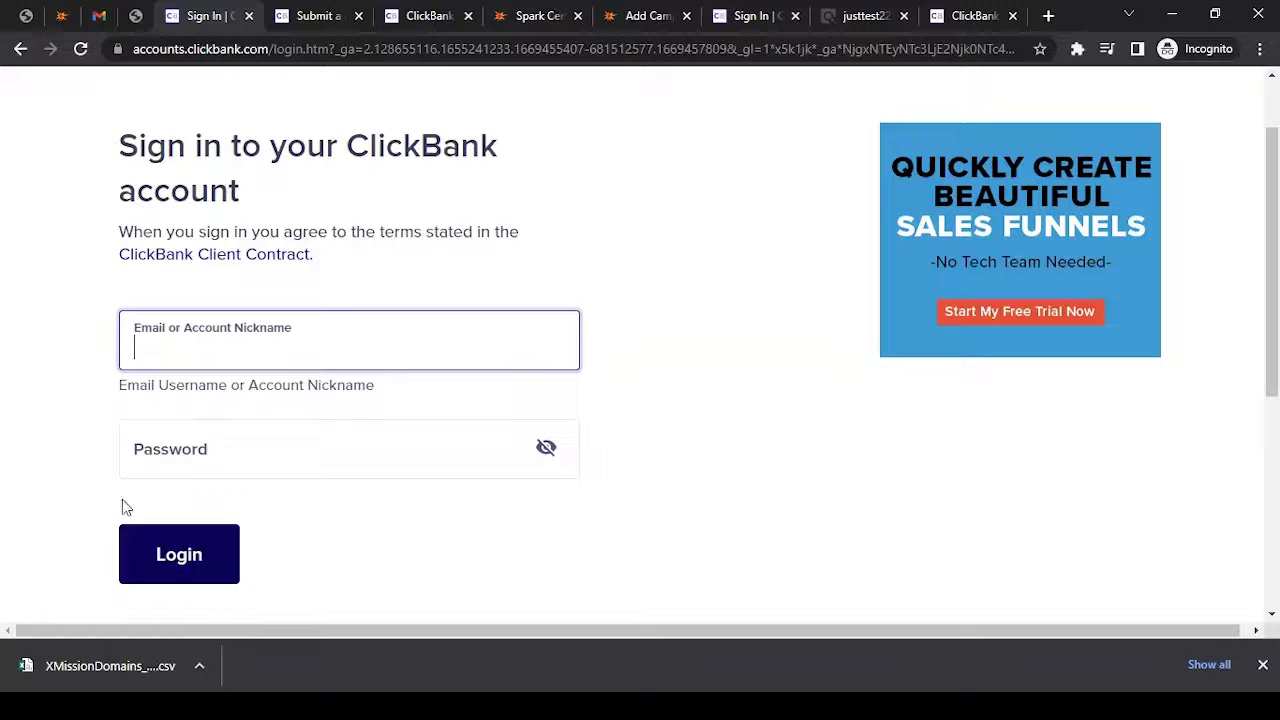
click(136, 15)
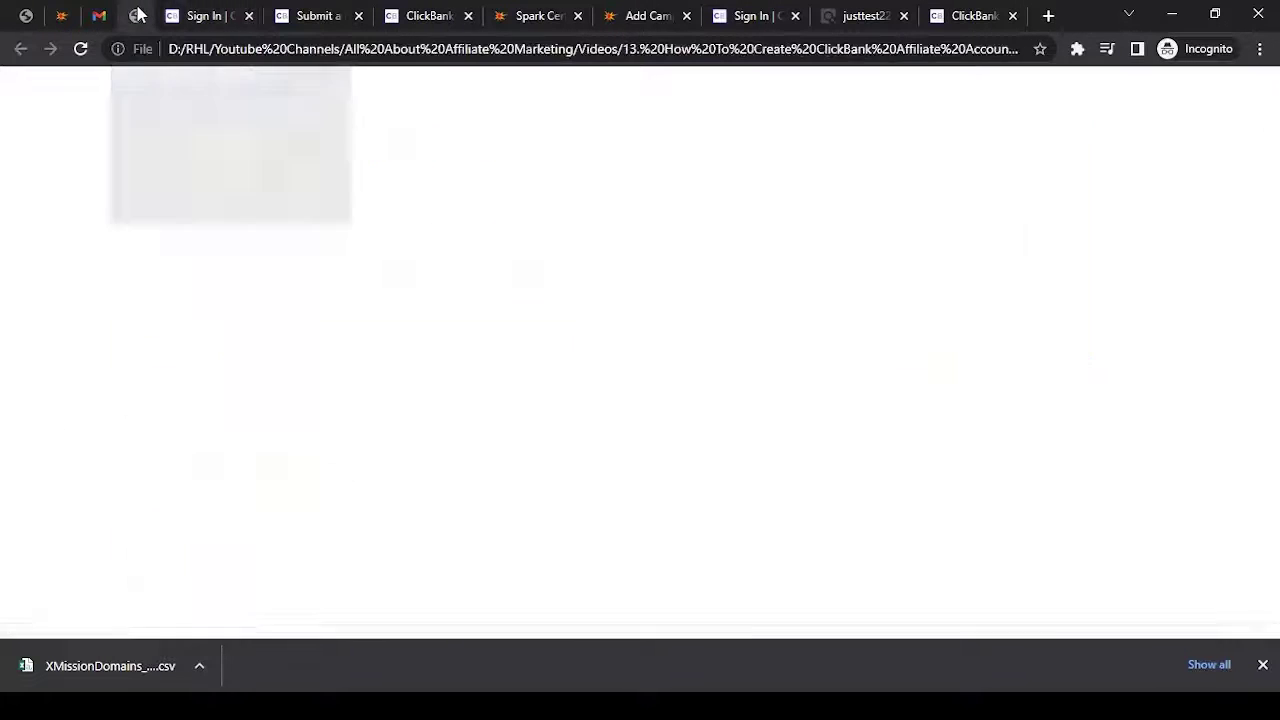